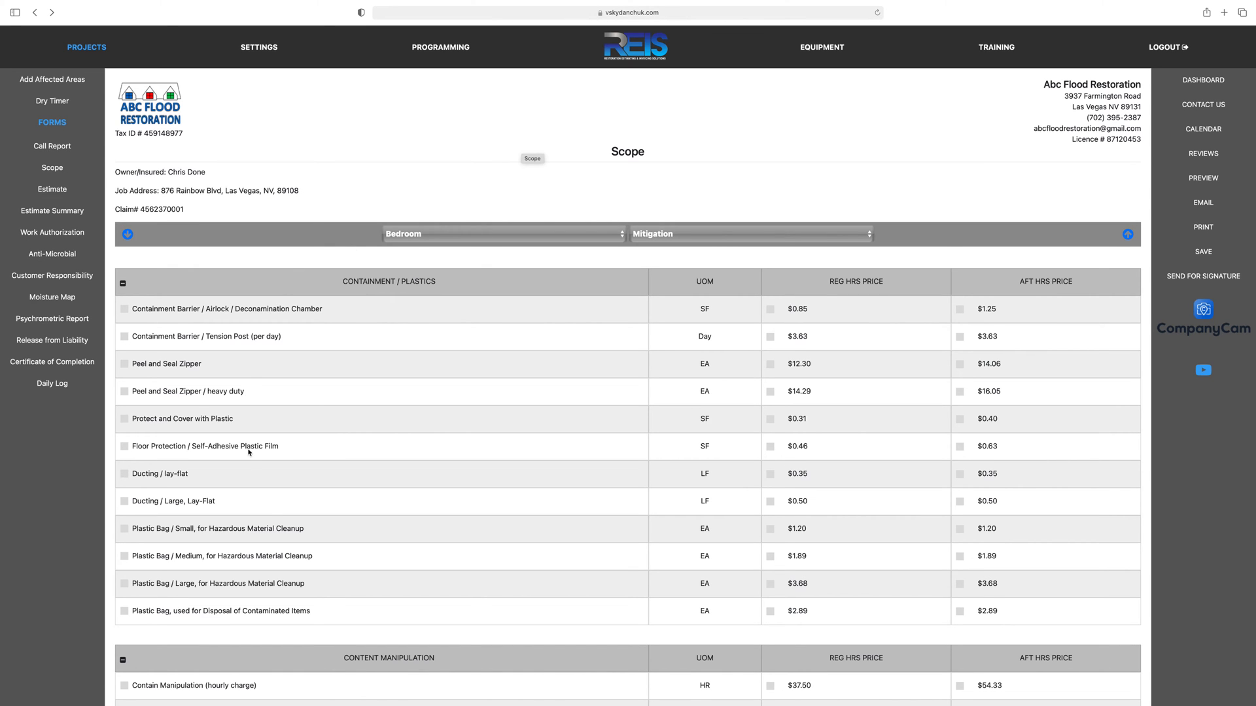
Step: Examine the line-item sections of the Bedroom's Mitigation scope, from Containment / Plastics through Water Extraction and Appliances
{"action": "scroll", "coordinate": [369, 439], "scroll_direction": "down", "scroll_amount": 10}
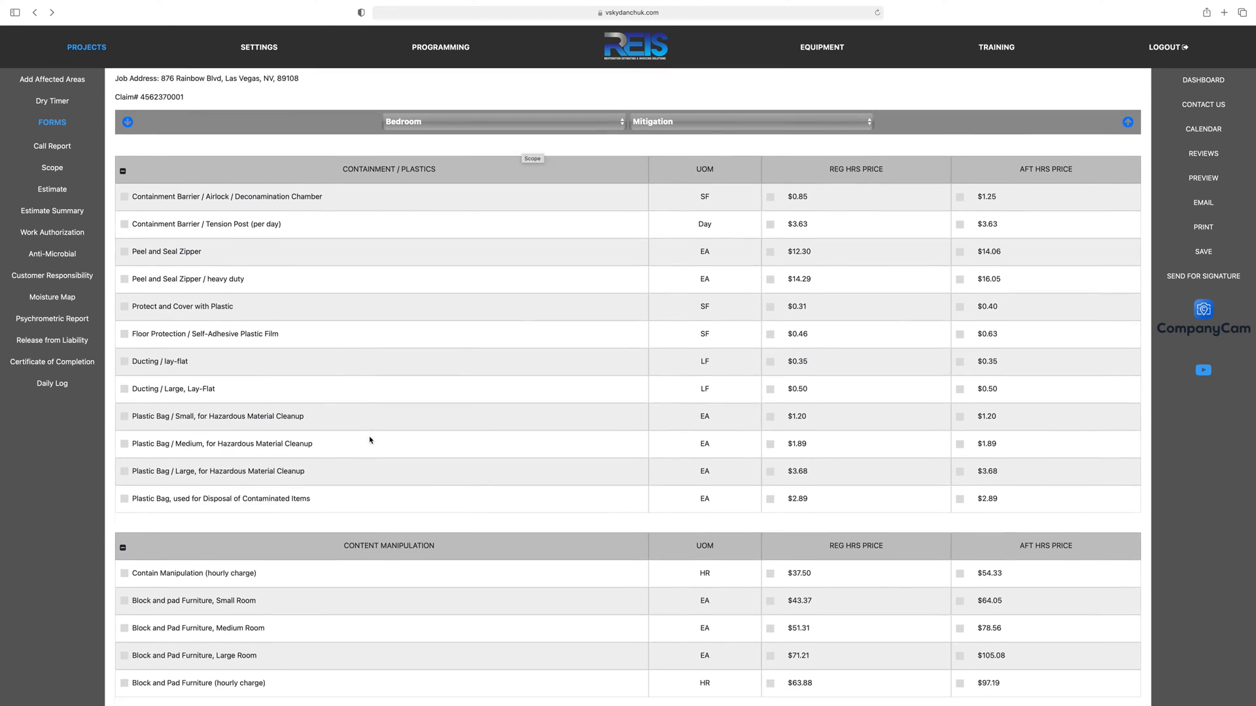
{"action": "scroll", "coordinate": [369, 439], "scroll_direction": "up", "scroll_amount": 10}
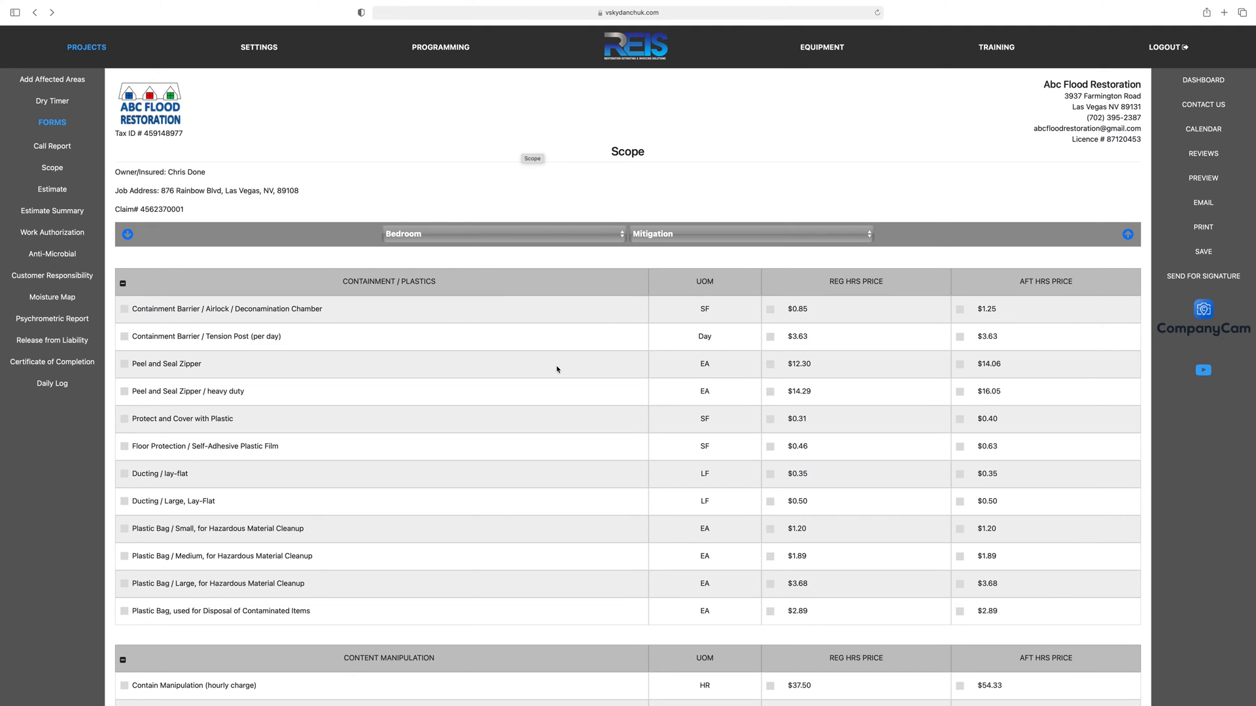
{"action": "scroll", "coordinate": [391, 368], "scroll_direction": "down", "scroll_amount": 4}
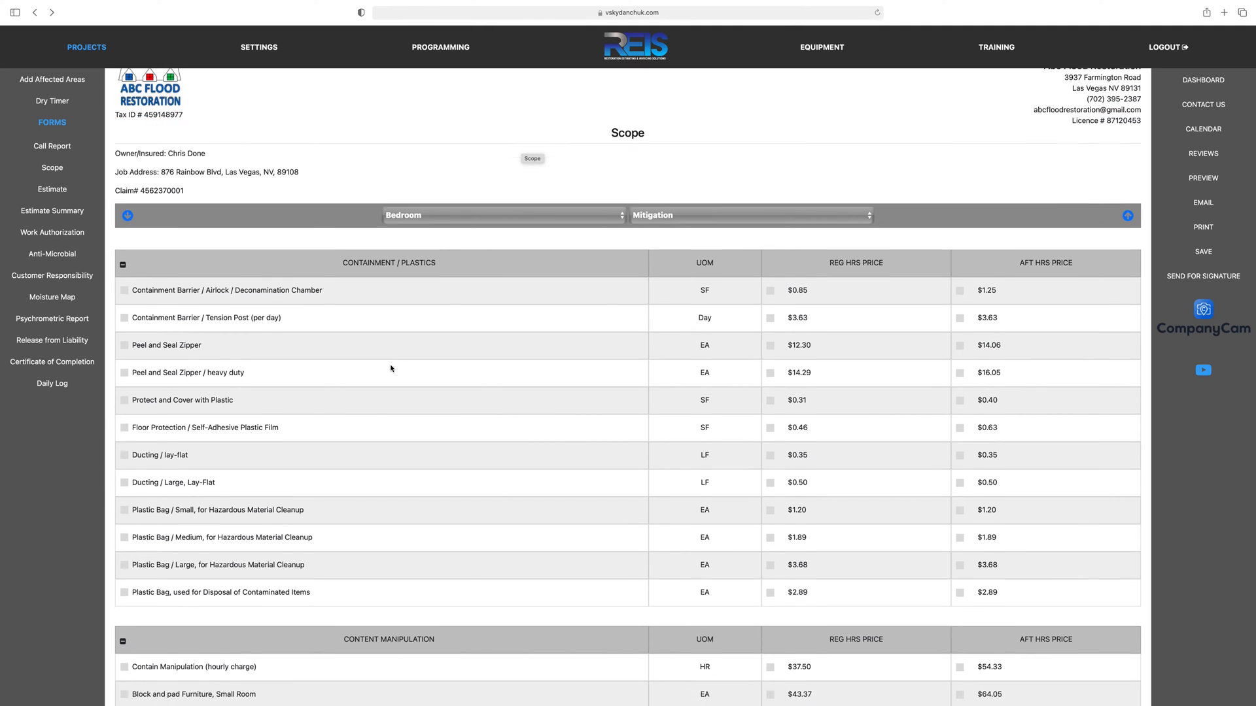
{"action": "scroll", "coordinate": [393, 361], "scroll_direction": "down", "scroll_amount": 10}
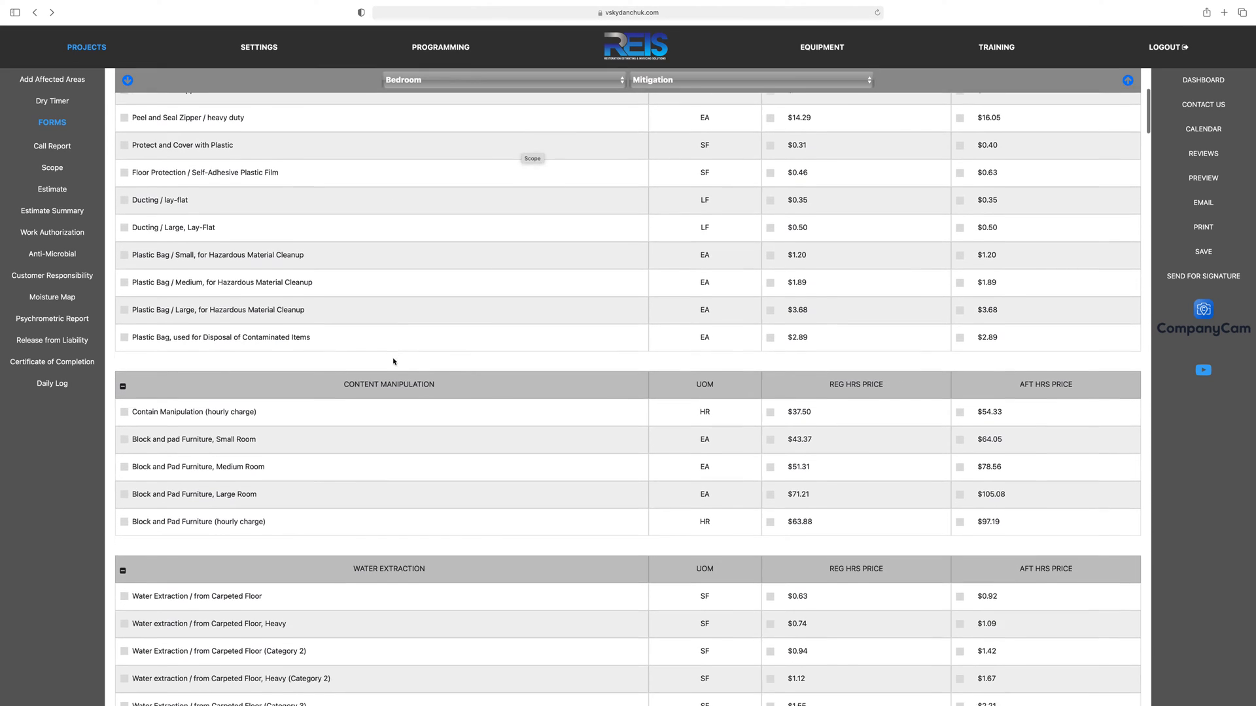
{"action": "scroll", "coordinate": [394, 361], "scroll_direction": "down", "scroll_amount": 3}
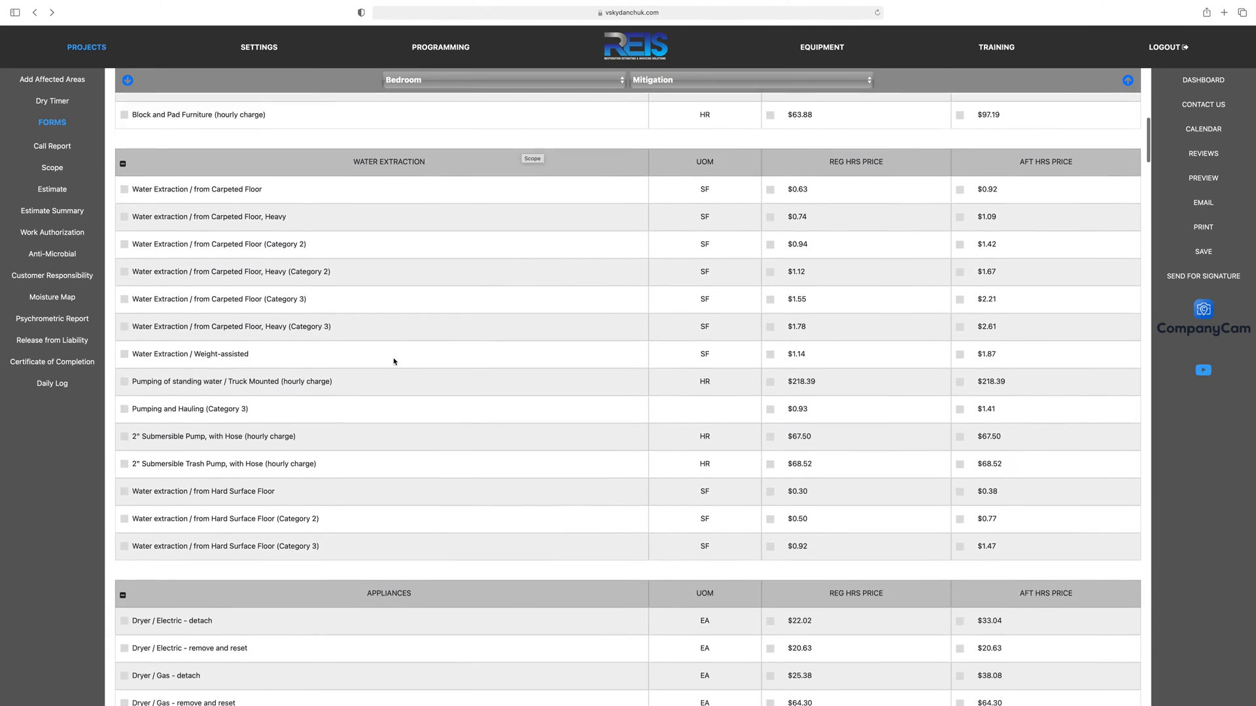
{"action": "scroll", "coordinate": [394, 361], "scroll_direction": "up", "scroll_amount": 10}
{"action": "scroll", "coordinate": [394, 361], "scroll_direction": "up", "scroll_amount": 3}
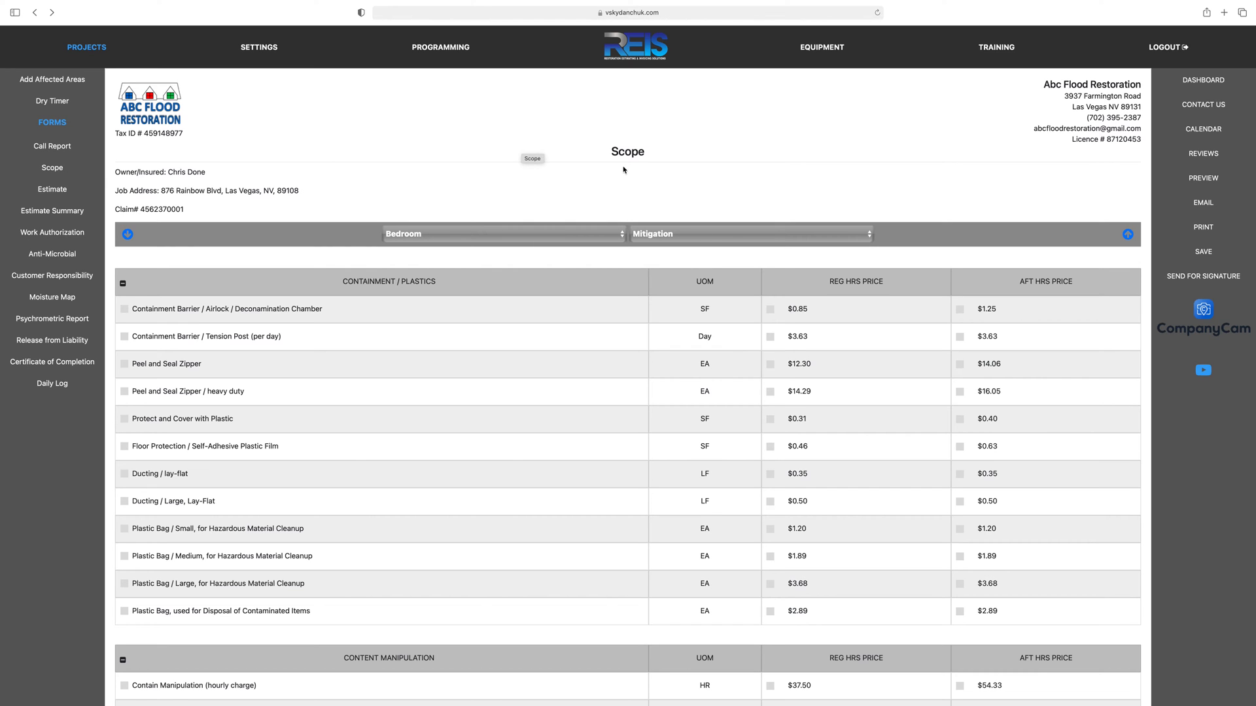
{"action": "scroll", "coordinate": [397, 329], "scroll_direction": "down", "scroll_amount": 6}
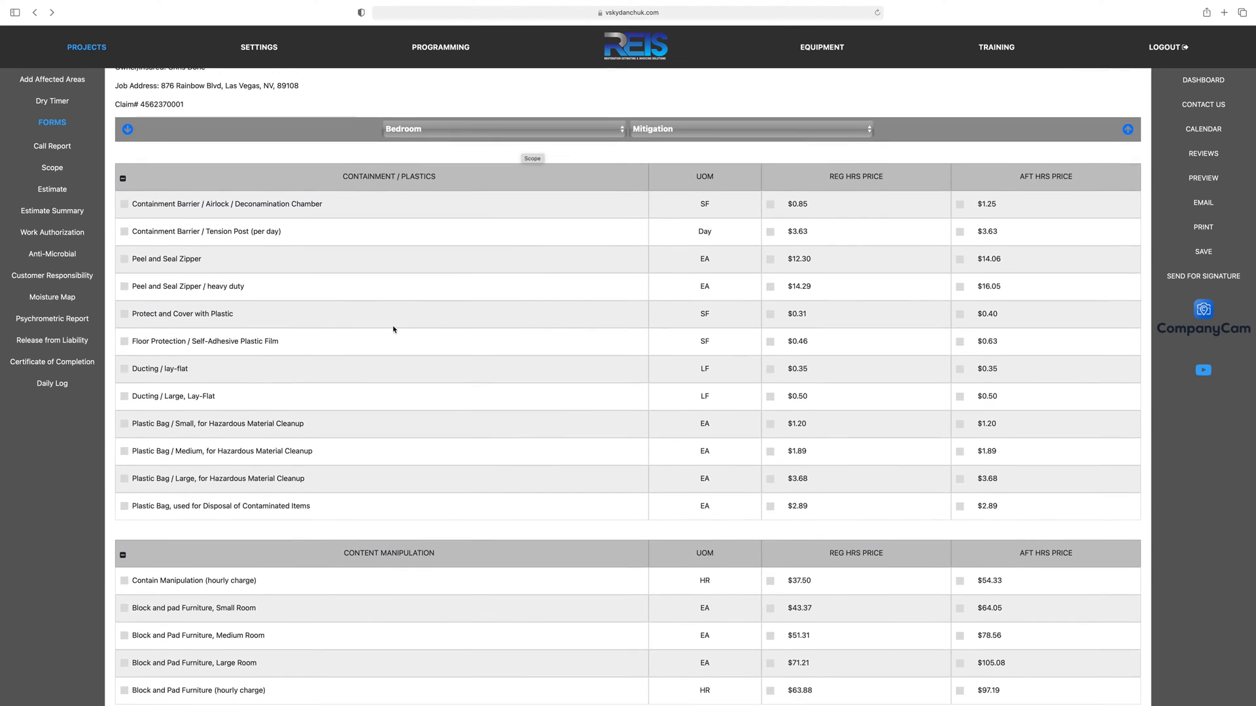
{"action": "scroll", "coordinate": [393, 329], "scroll_direction": "down", "scroll_amount": 8}
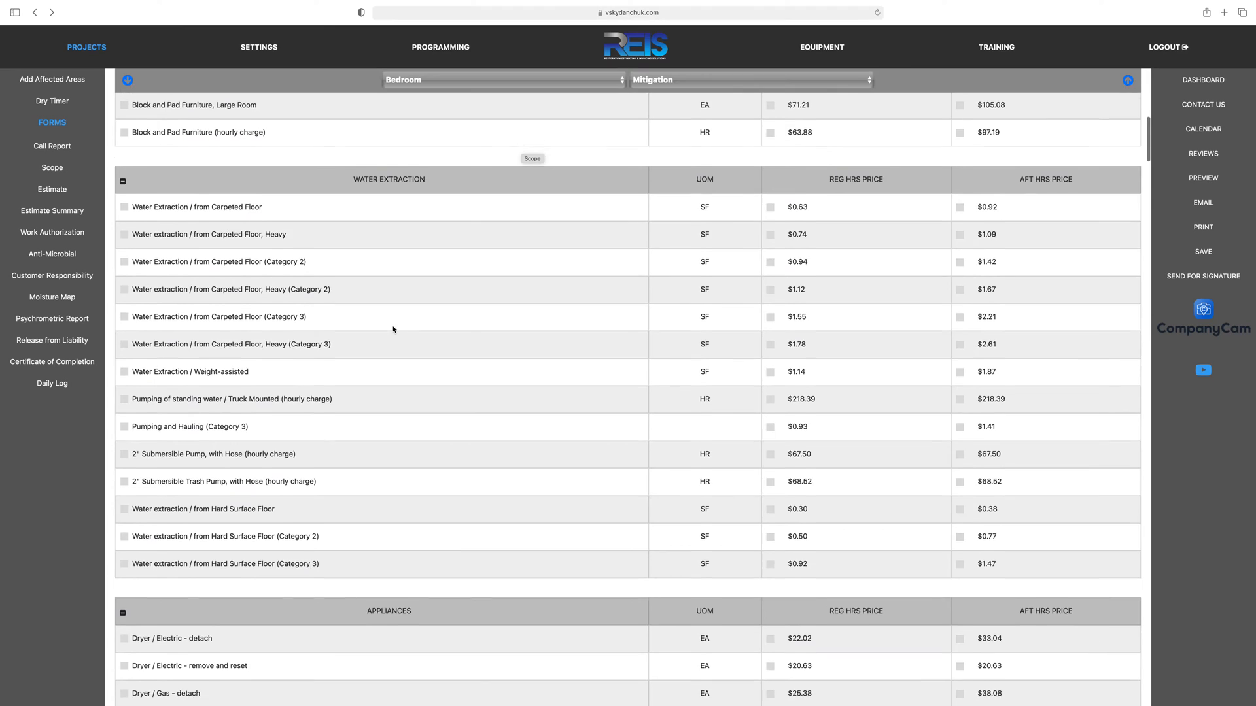
{"action": "scroll", "coordinate": [393, 329], "scroll_direction": "up", "scroll_amount": 15}
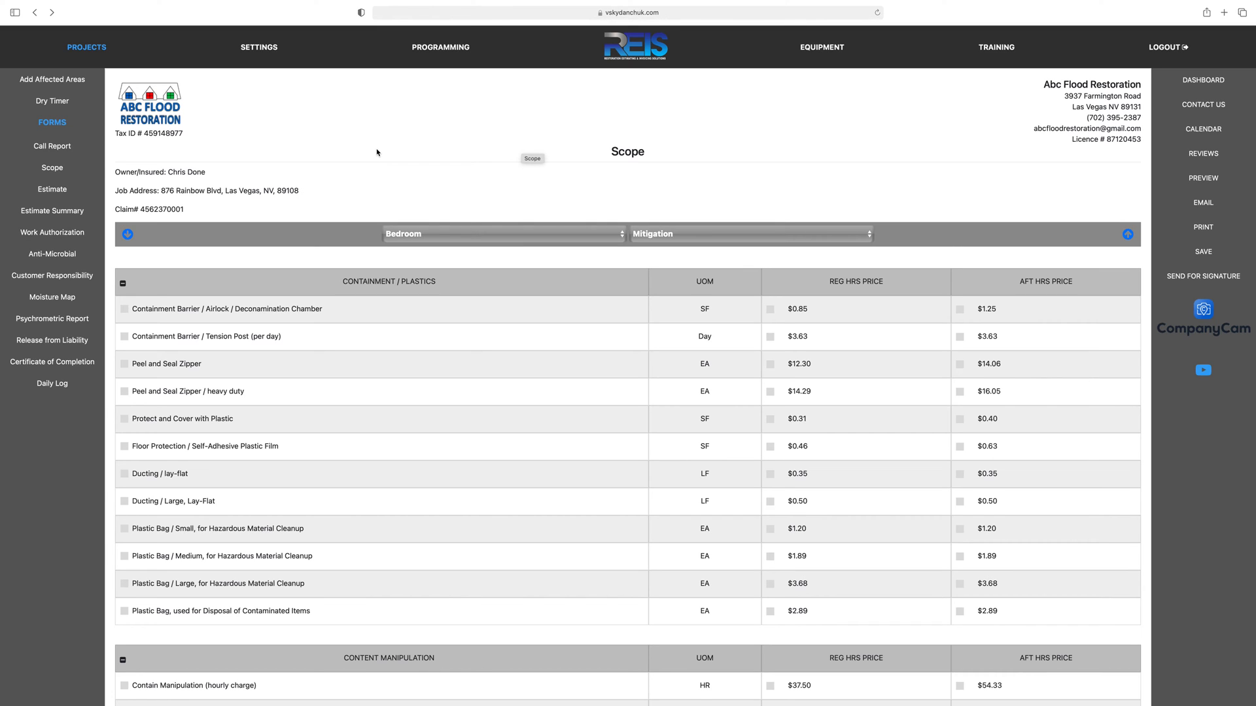
Step: Open the project created 01/14/2022 from the project list and display its Scope form
{"action": "left_click", "coordinate": [87, 48]}
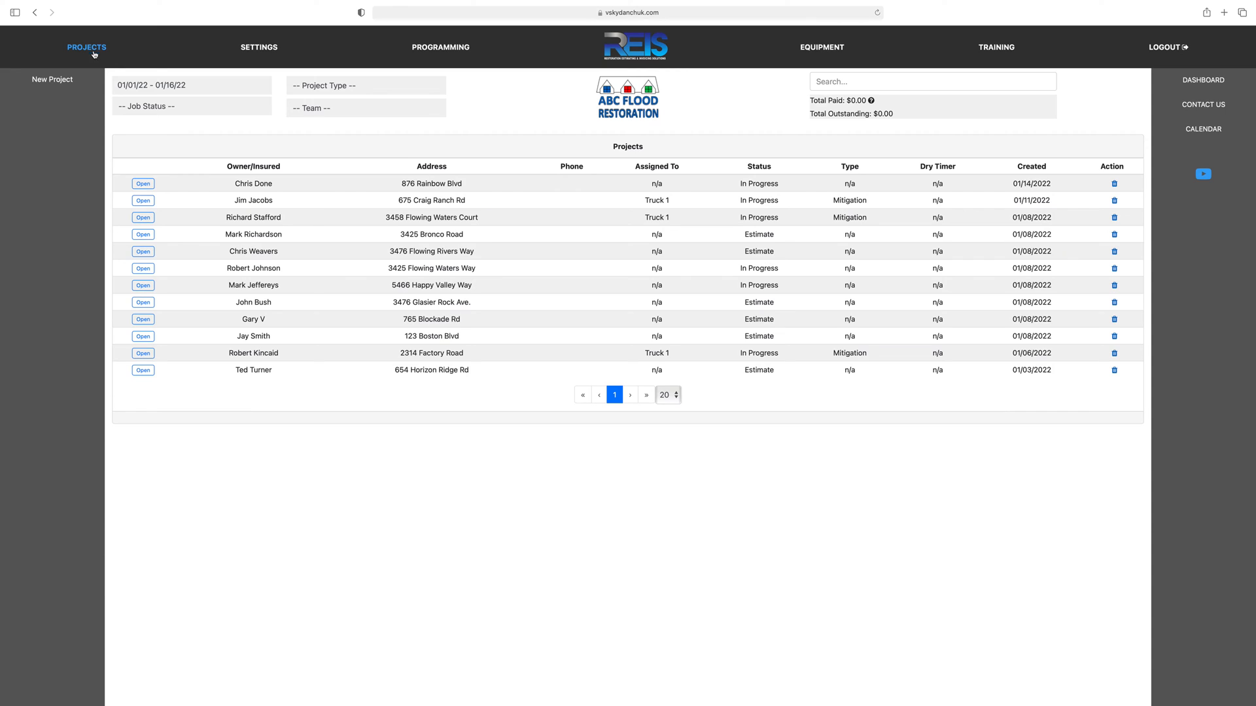
{"action": "left_click", "coordinate": [141, 186]}
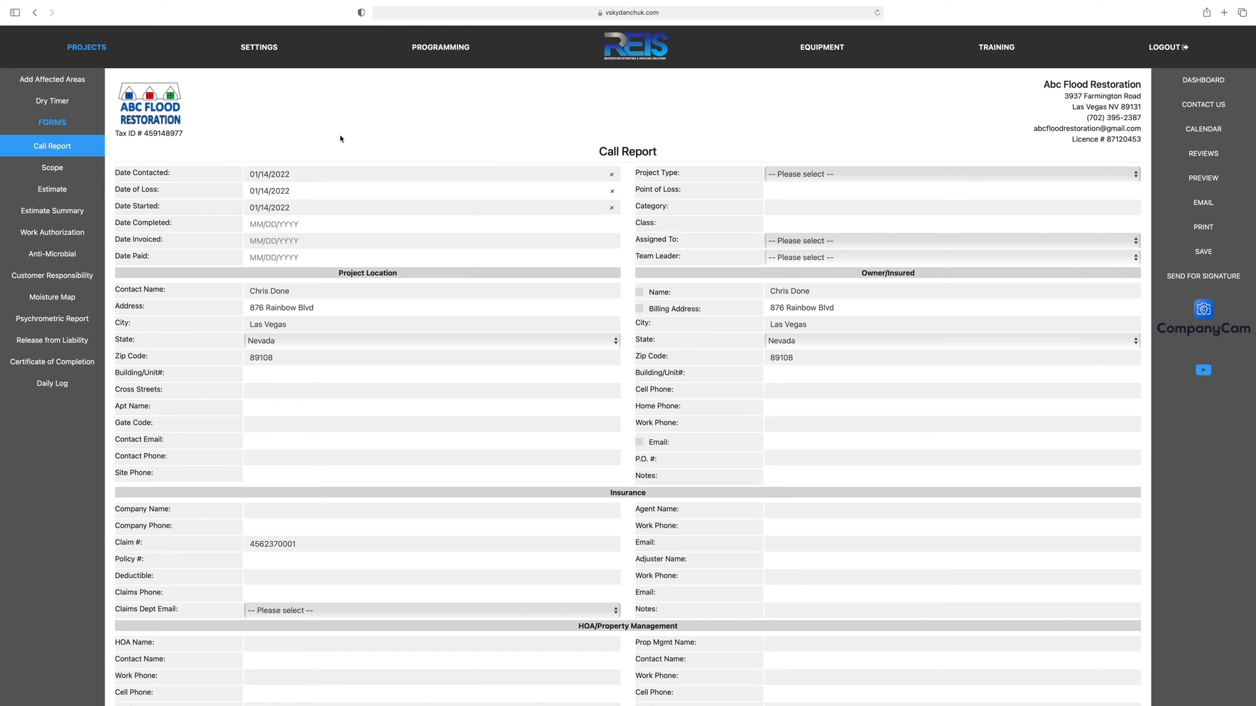
{"action": "left_click", "coordinate": [52, 170]}
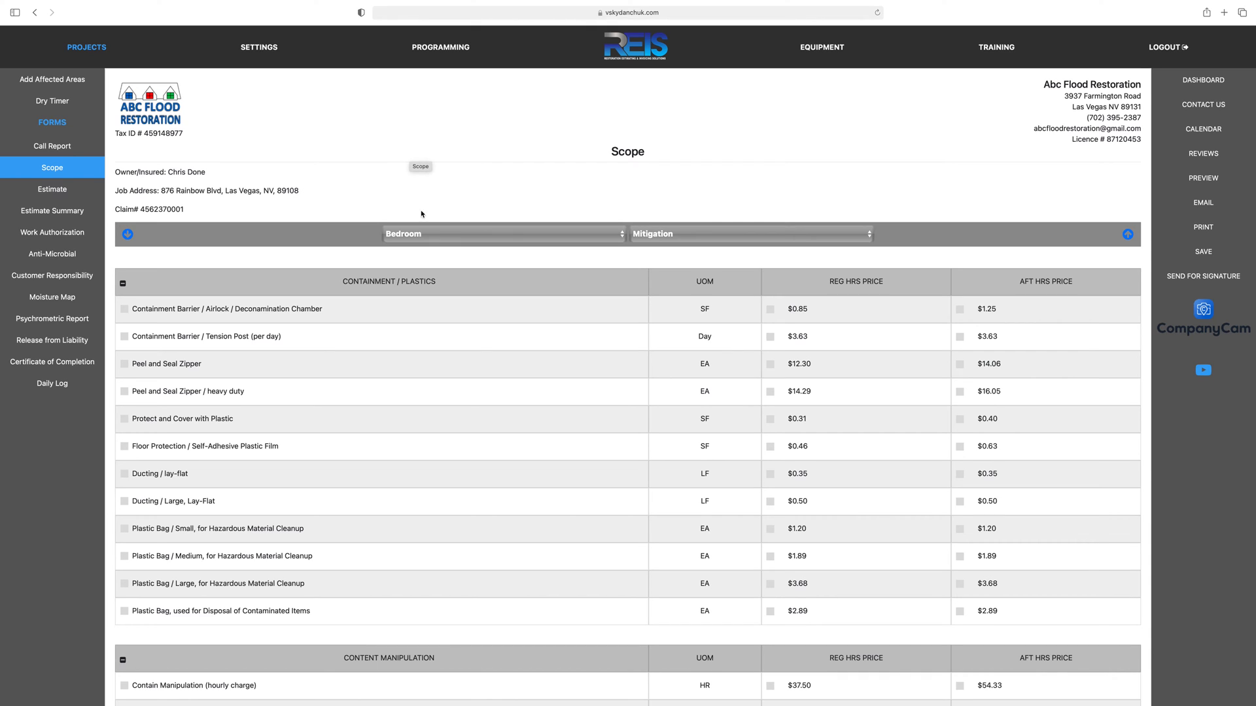
Step: View the affected areas and the work categories available for the scope, keeping Bedroom and Mitigation selected
{"action": "left_click", "coordinate": [518, 234]}
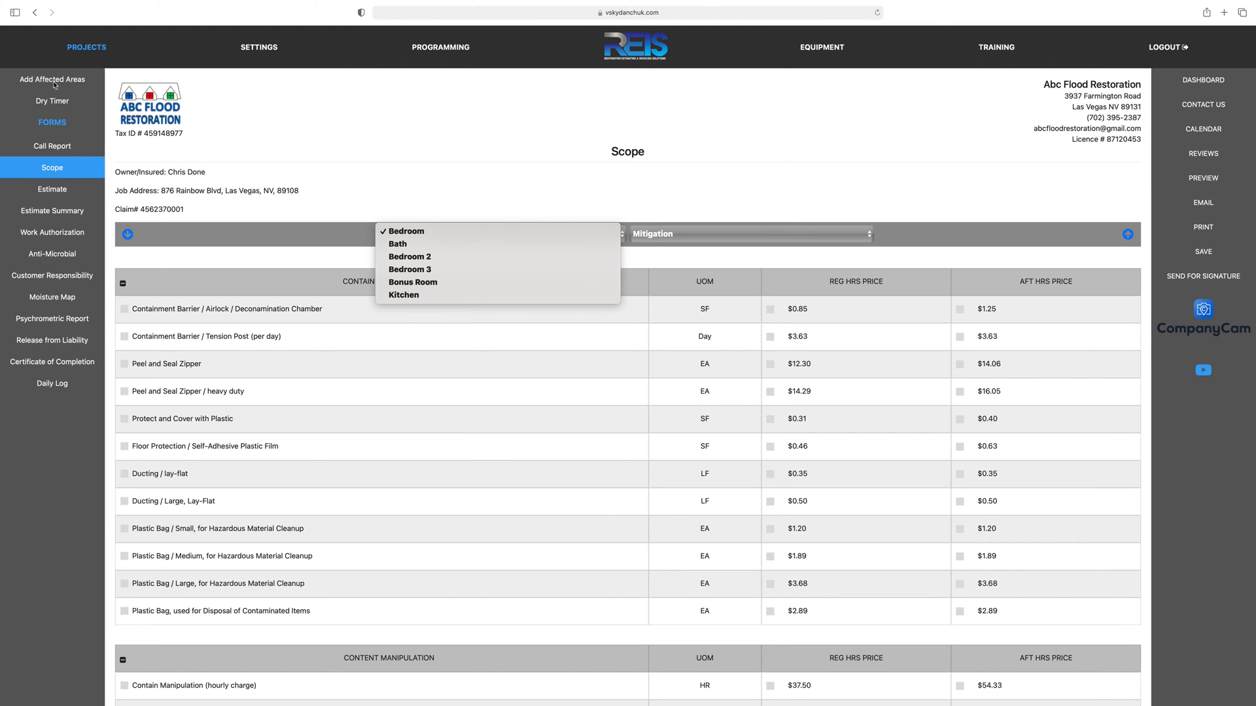
{"action": "left_click", "coordinate": [362, 189]}
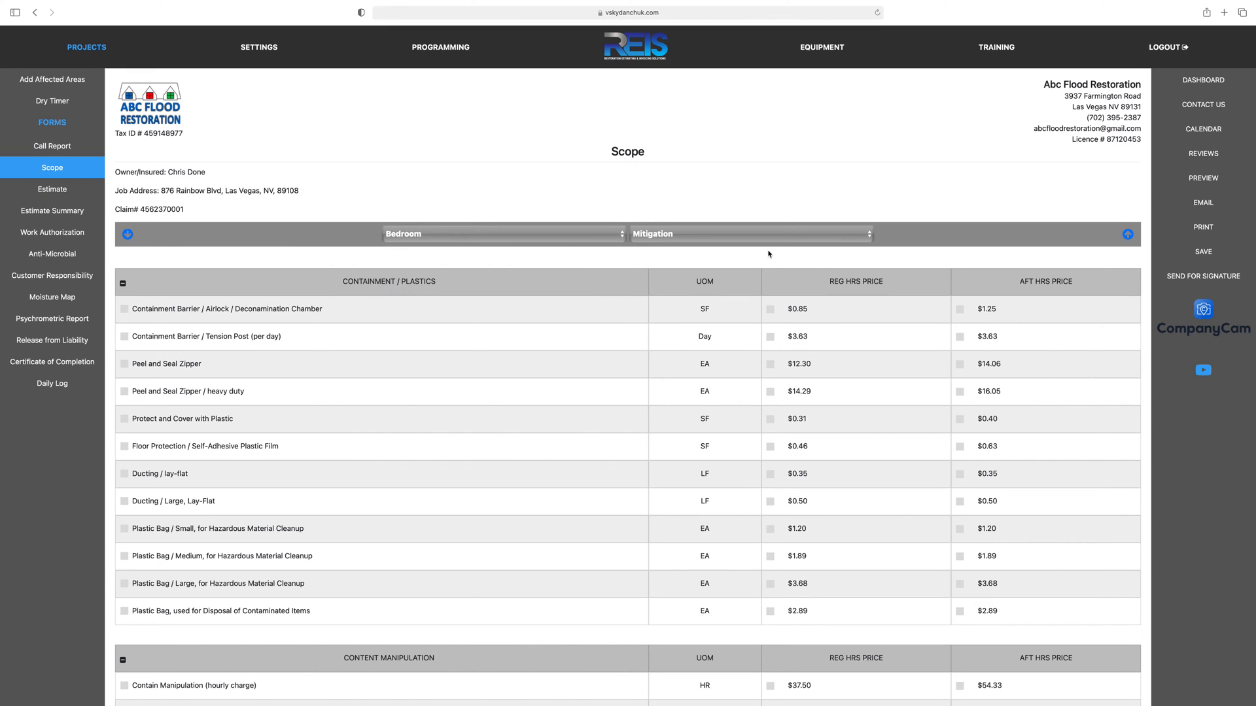
{"action": "left_click", "coordinate": [826, 236]}
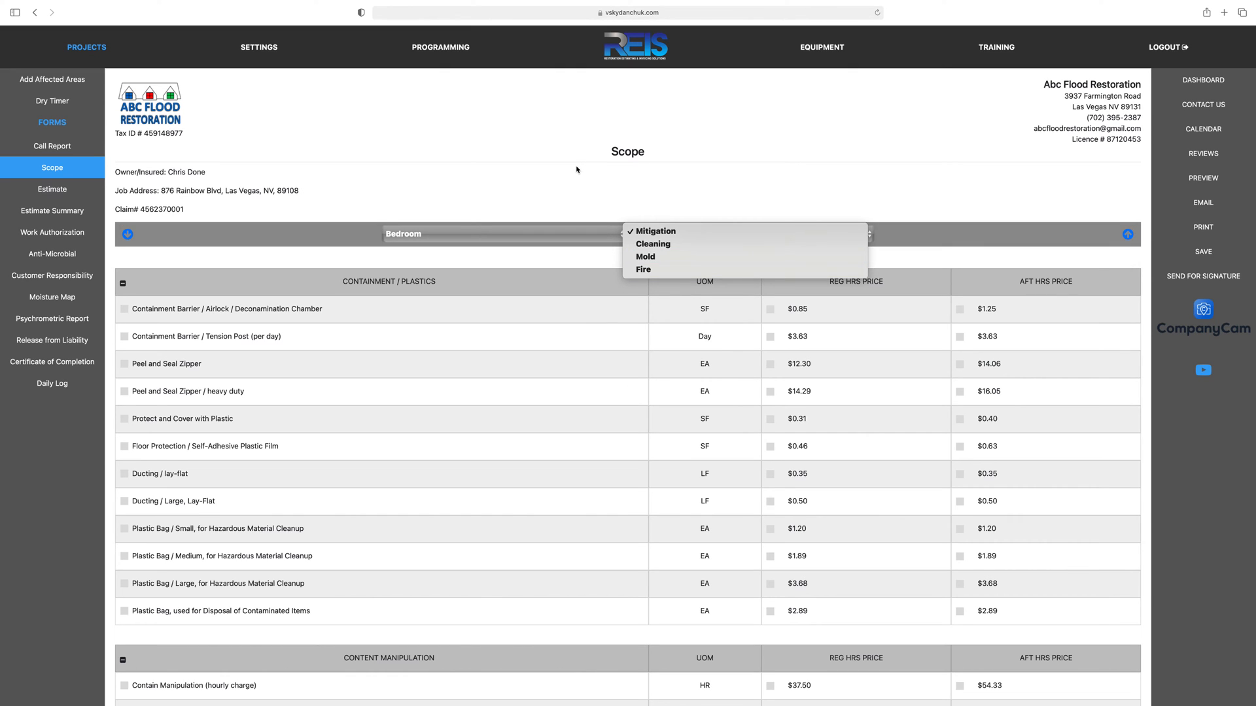
{"action": "left_click", "coordinate": [606, 199]}
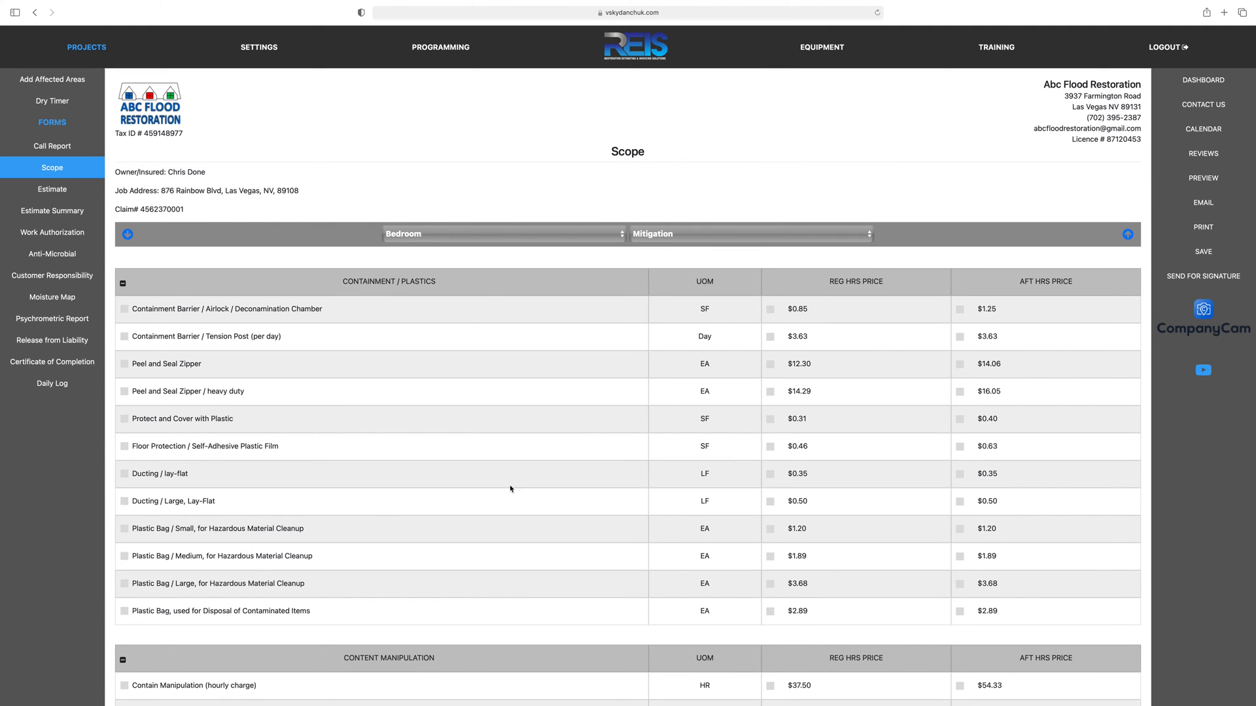
Step: Look through the Bedroom's Cleaning line items and return the scope category to Mitigation
{"action": "left_click", "coordinate": [701, 236]}
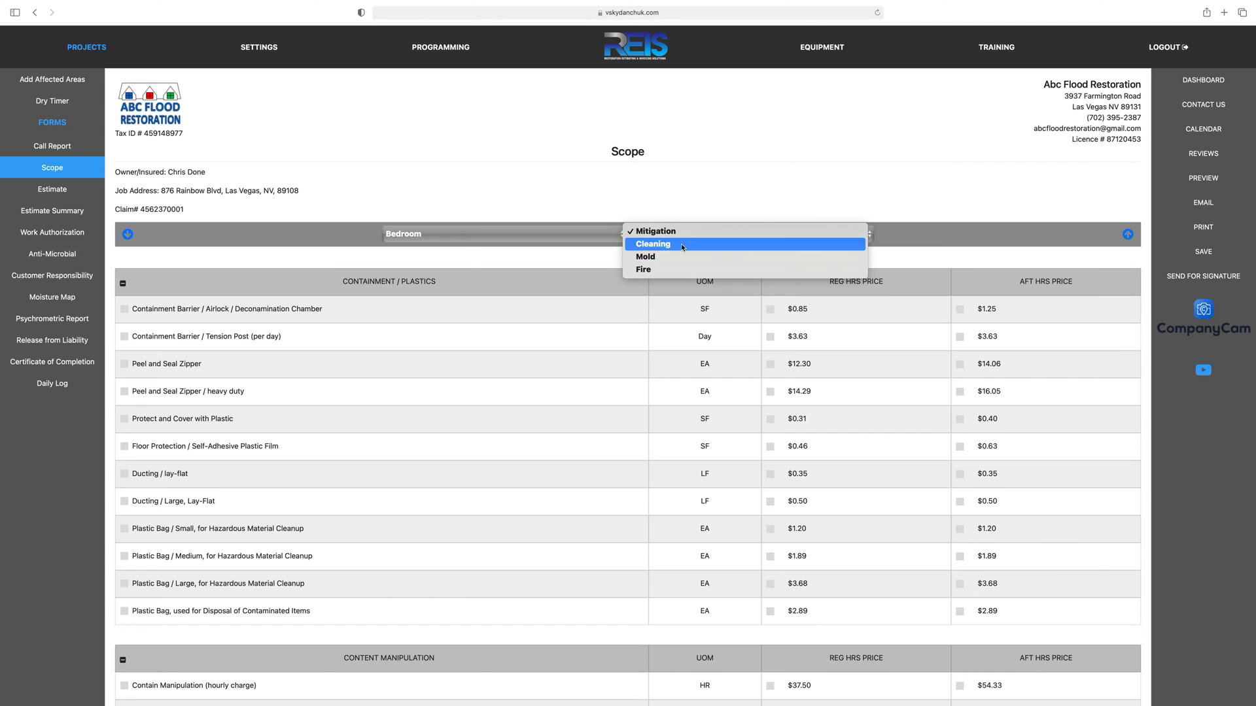
{"action": "left_click", "coordinate": [688, 245]}
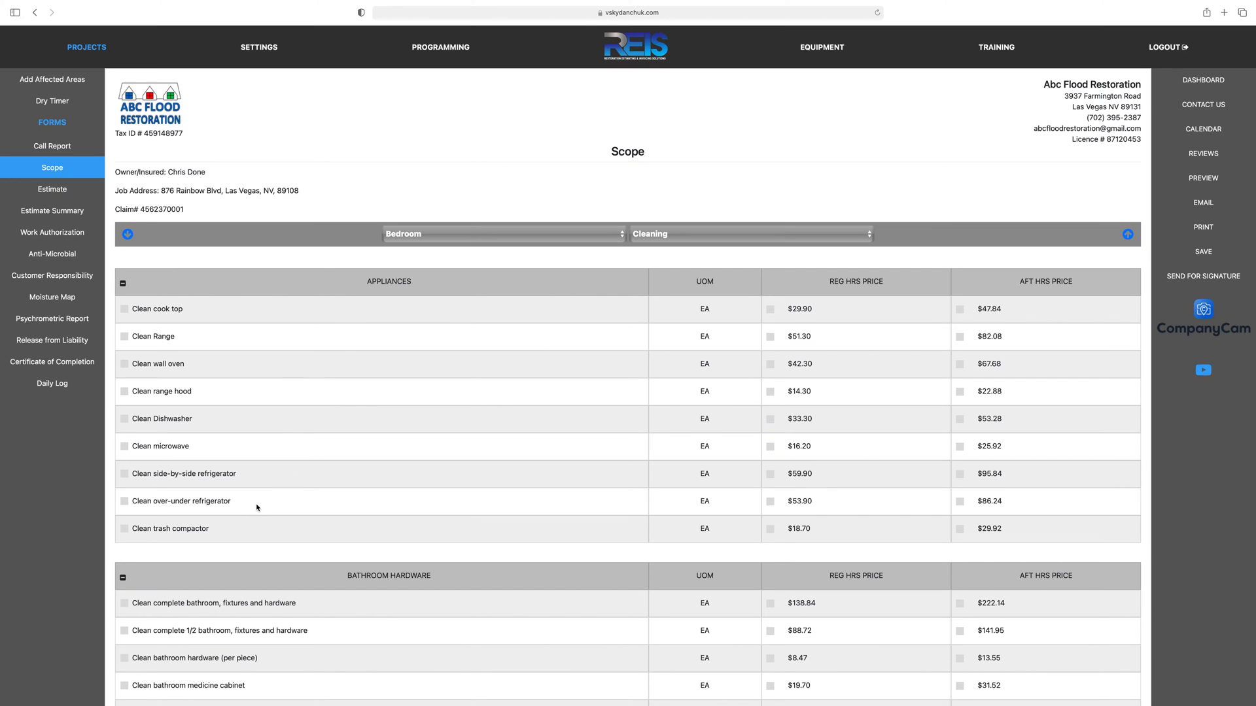
{"action": "scroll", "coordinate": [262, 454], "scroll_direction": "down", "scroll_amount": 10}
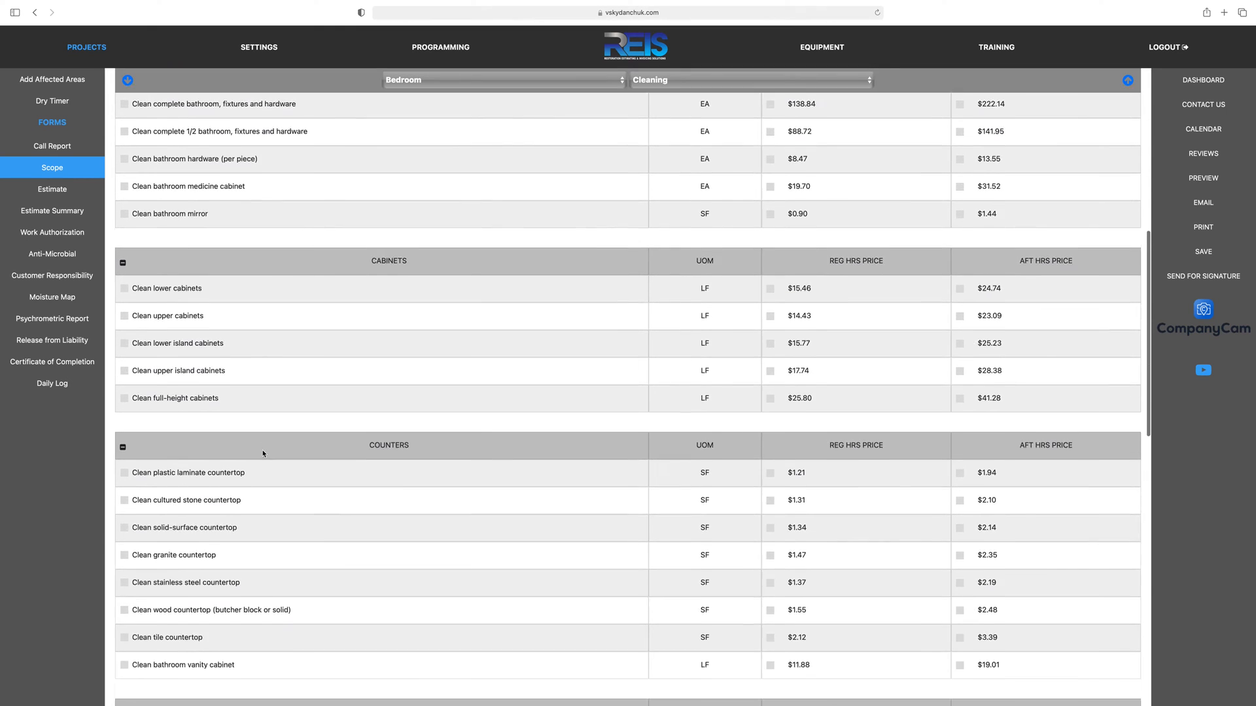
{"action": "scroll", "coordinate": [270, 448], "scroll_direction": "down", "scroll_amount": 10}
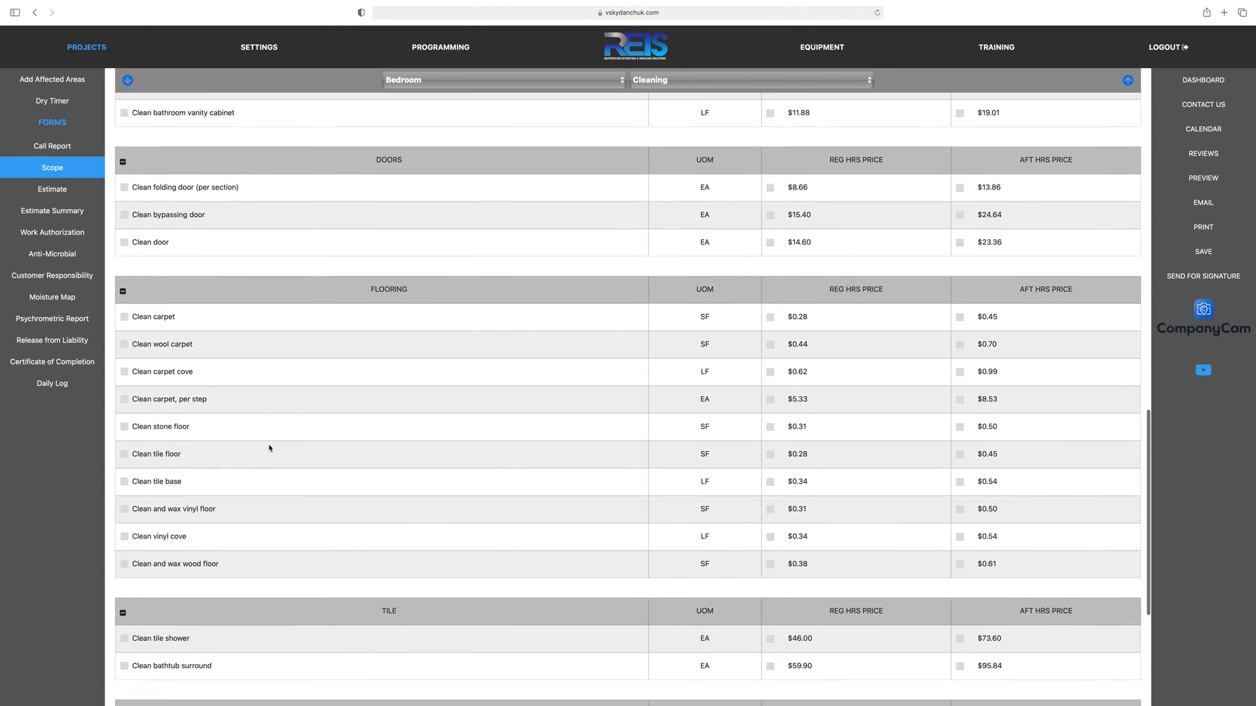
{"action": "scroll", "coordinate": [271, 443], "scroll_direction": "up", "scroll_amount": 20}
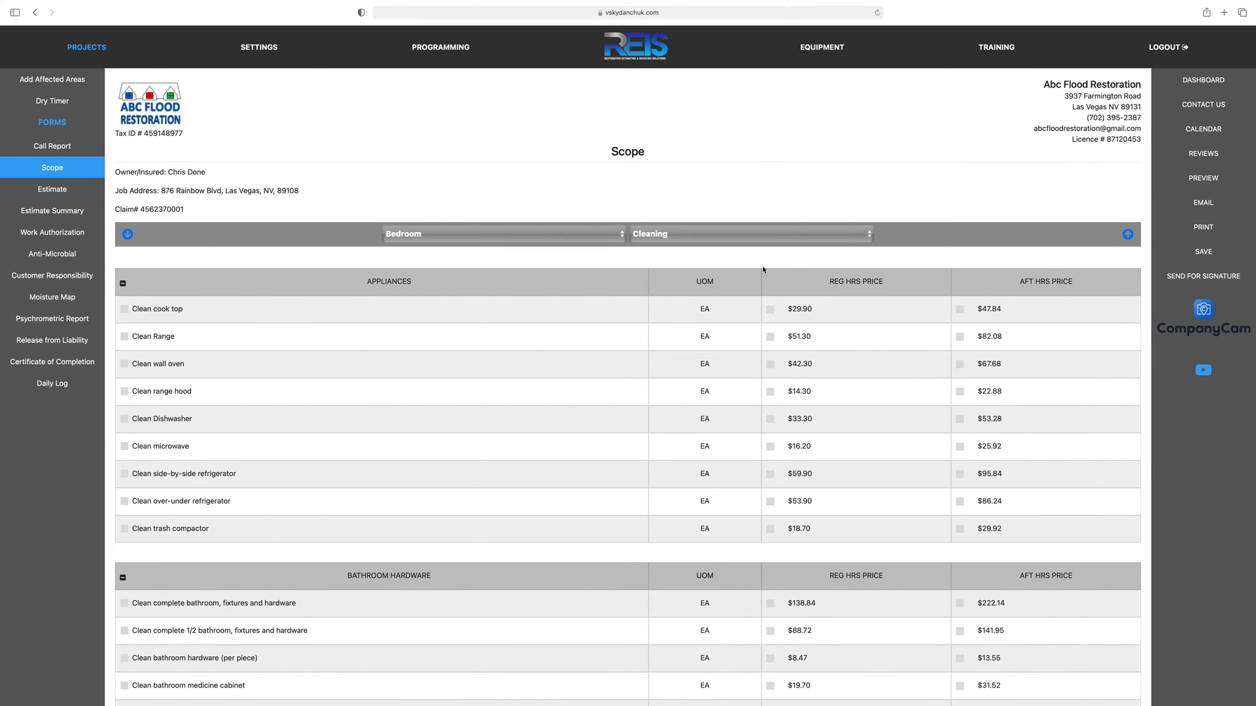
{"action": "left_click", "coordinate": [863, 235]}
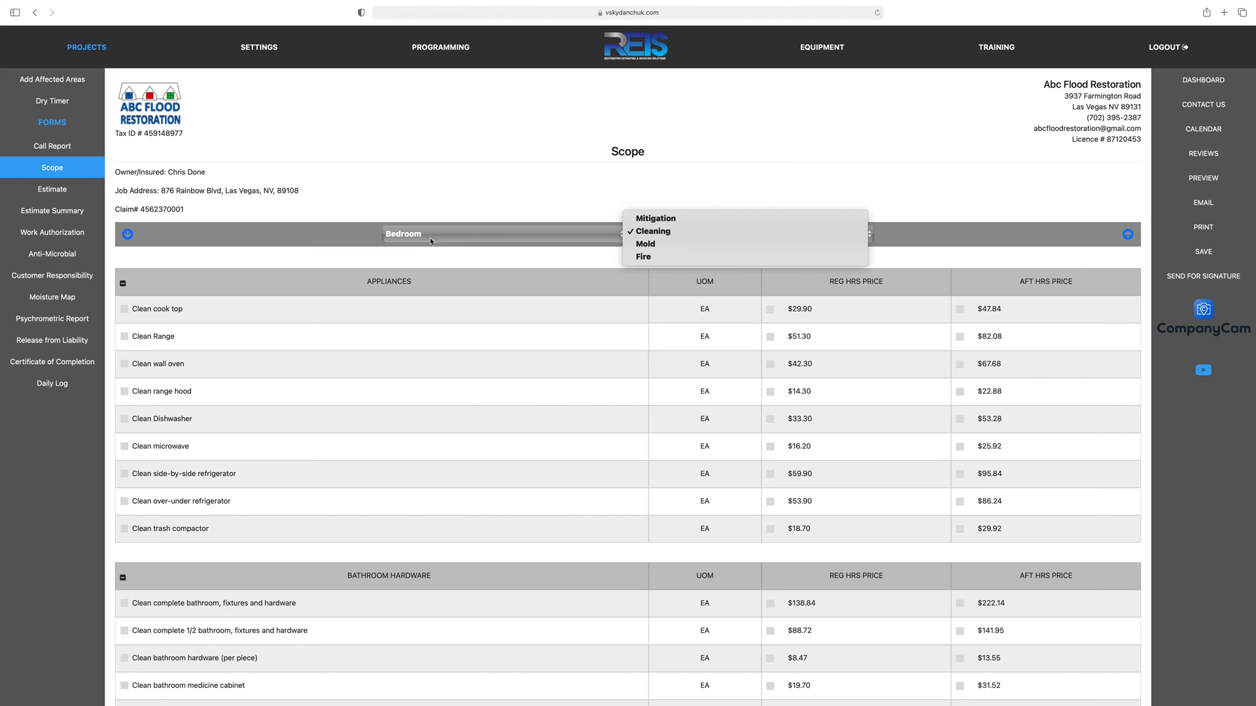
{"action": "left_click", "coordinate": [660, 222]}
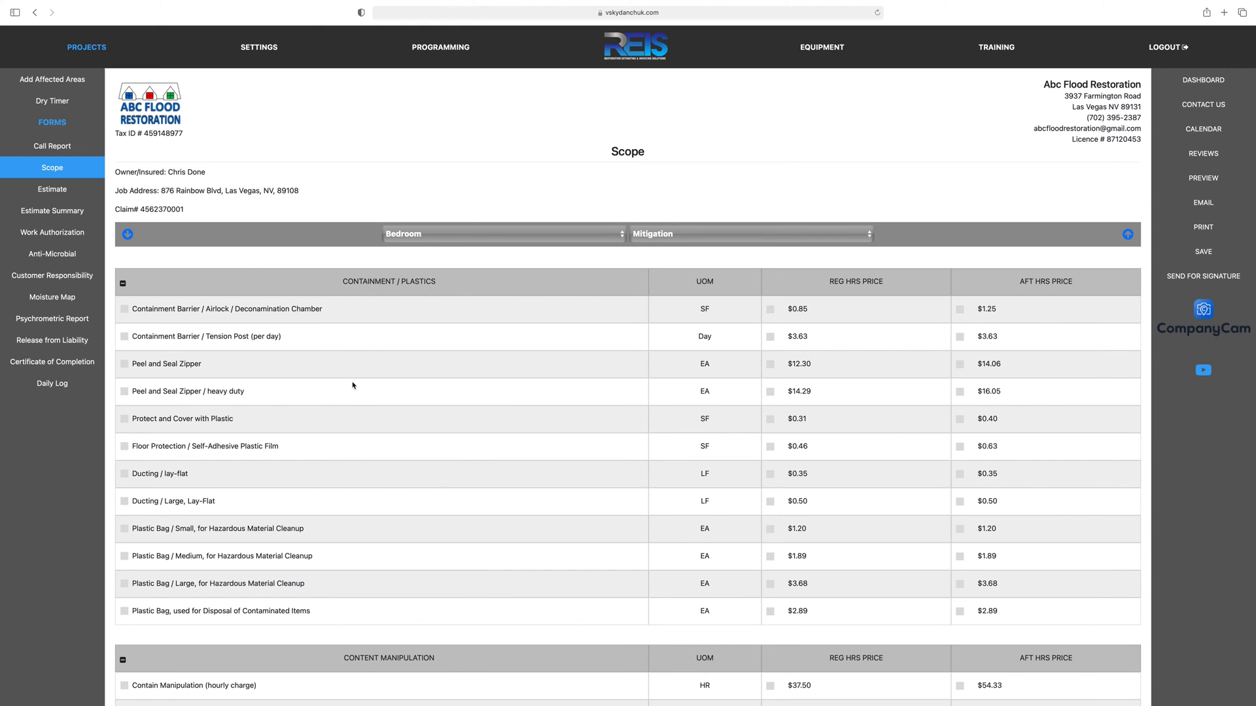
Step: Jump to the scope's Miscellaneous section, review its items down to the Notes field, and return to the beginning of the form
{"action": "left_click", "coordinate": [127, 235]}
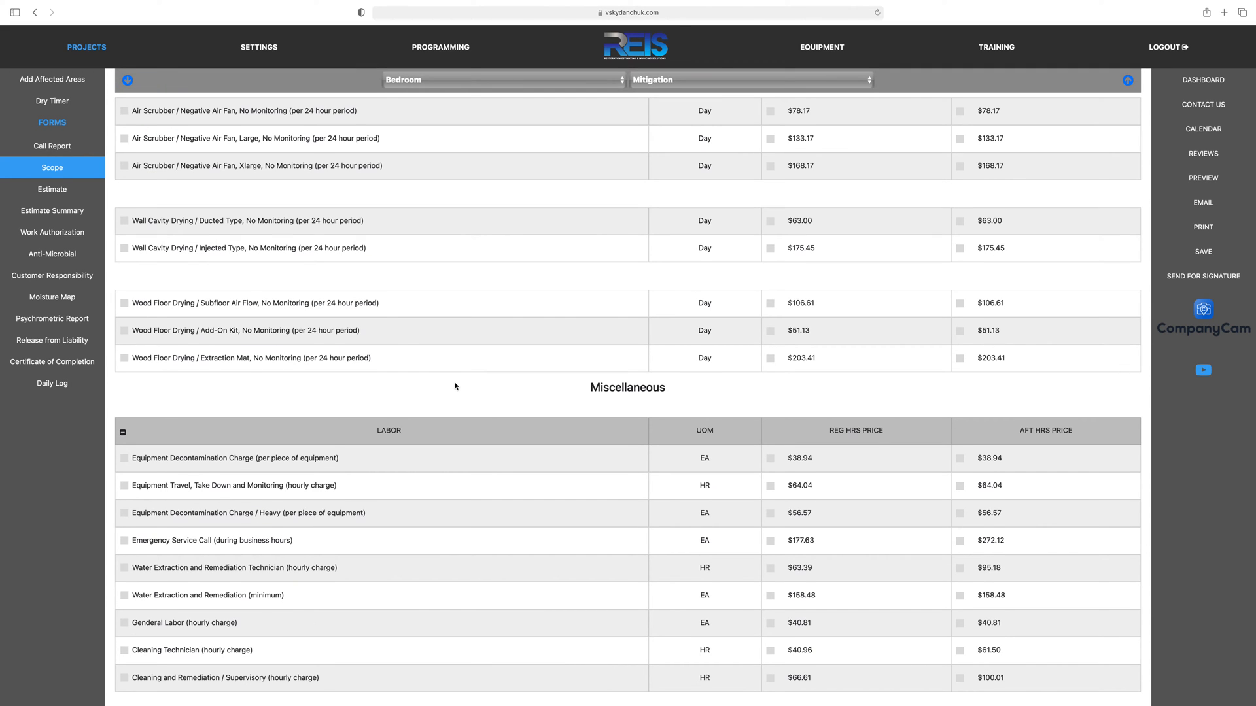
{"action": "scroll", "coordinate": [455, 385], "scroll_direction": "down", "scroll_amount": 1}
{"action": "scroll", "coordinate": [454, 385], "scroll_direction": "down", "scroll_amount": 2}
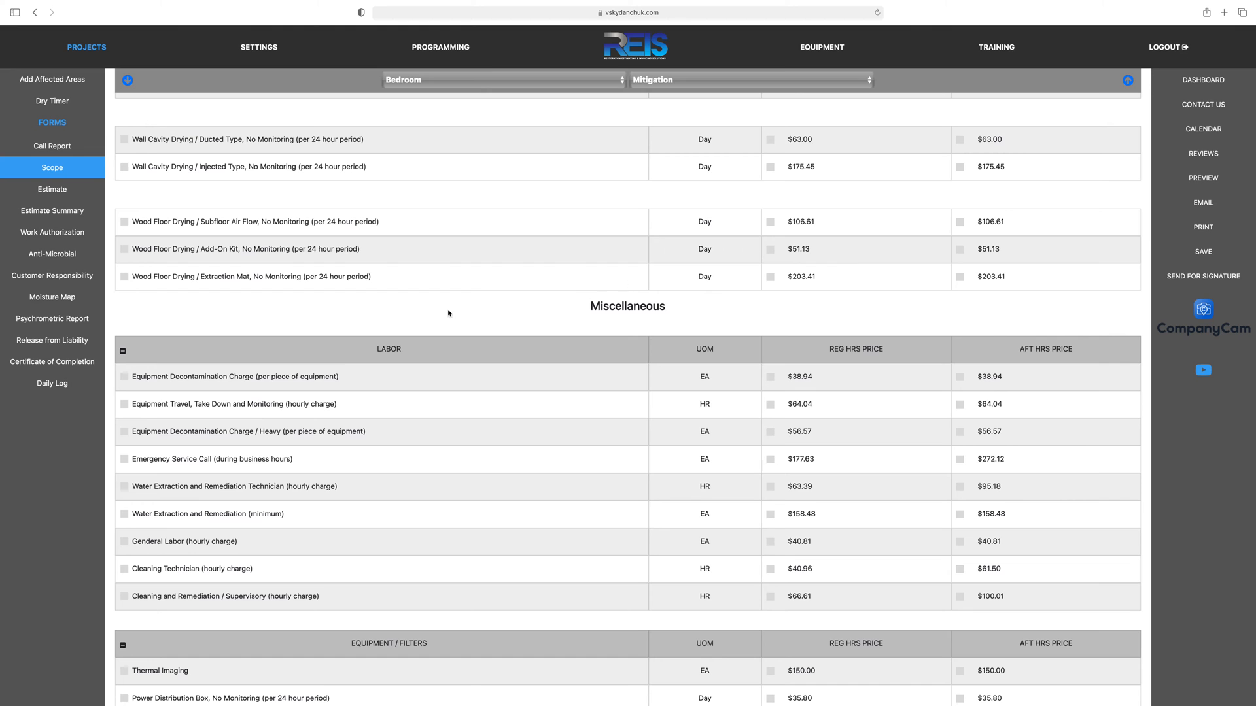
{"action": "scroll", "coordinate": [448, 313], "scroll_direction": "down", "scroll_amount": 6}
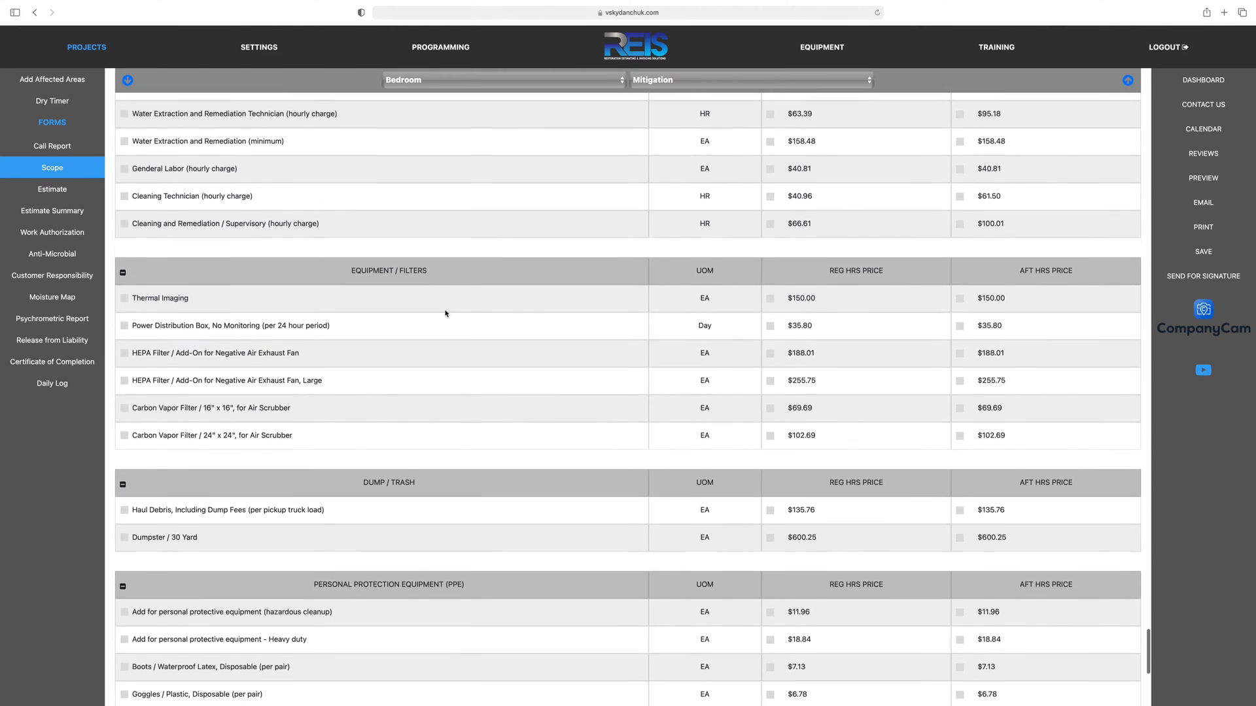
{"action": "scroll", "coordinate": [445, 313], "scroll_direction": "down", "scroll_amount": 5}
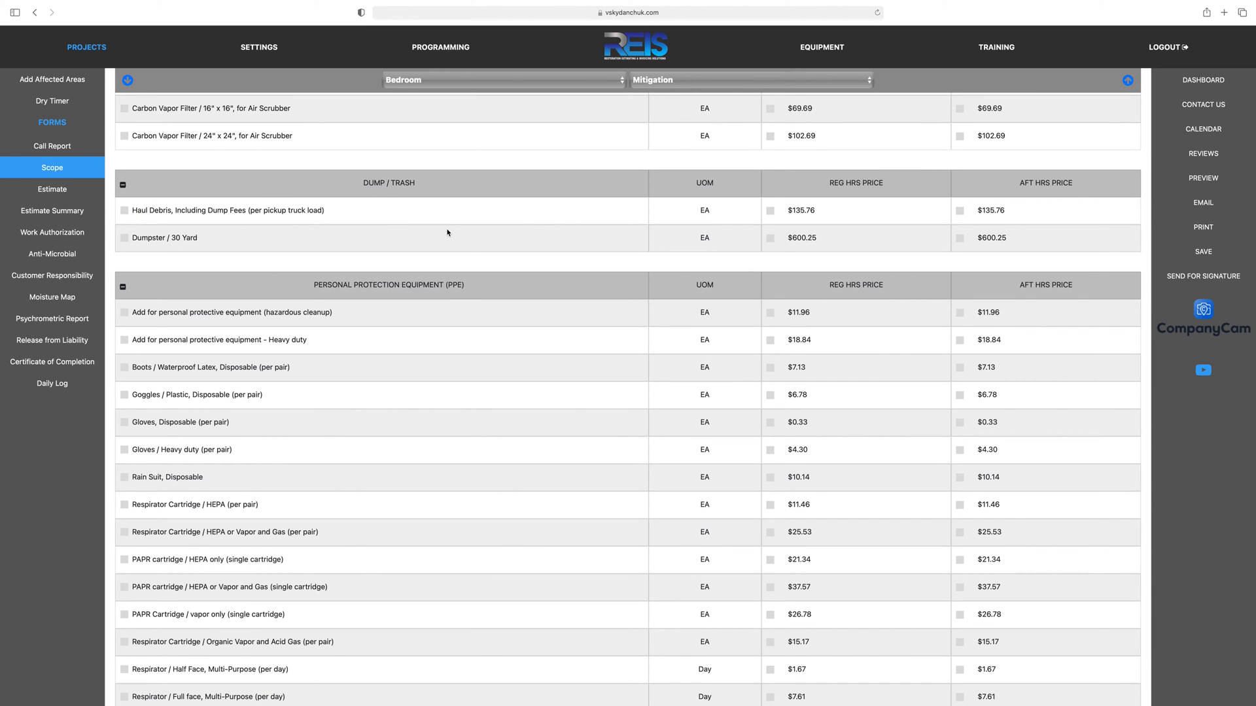
{"action": "scroll", "coordinate": [448, 233], "scroll_direction": "down", "scroll_amount": 3}
{"action": "scroll", "coordinate": [446, 233], "scroll_direction": "up", "scroll_amount": 5}
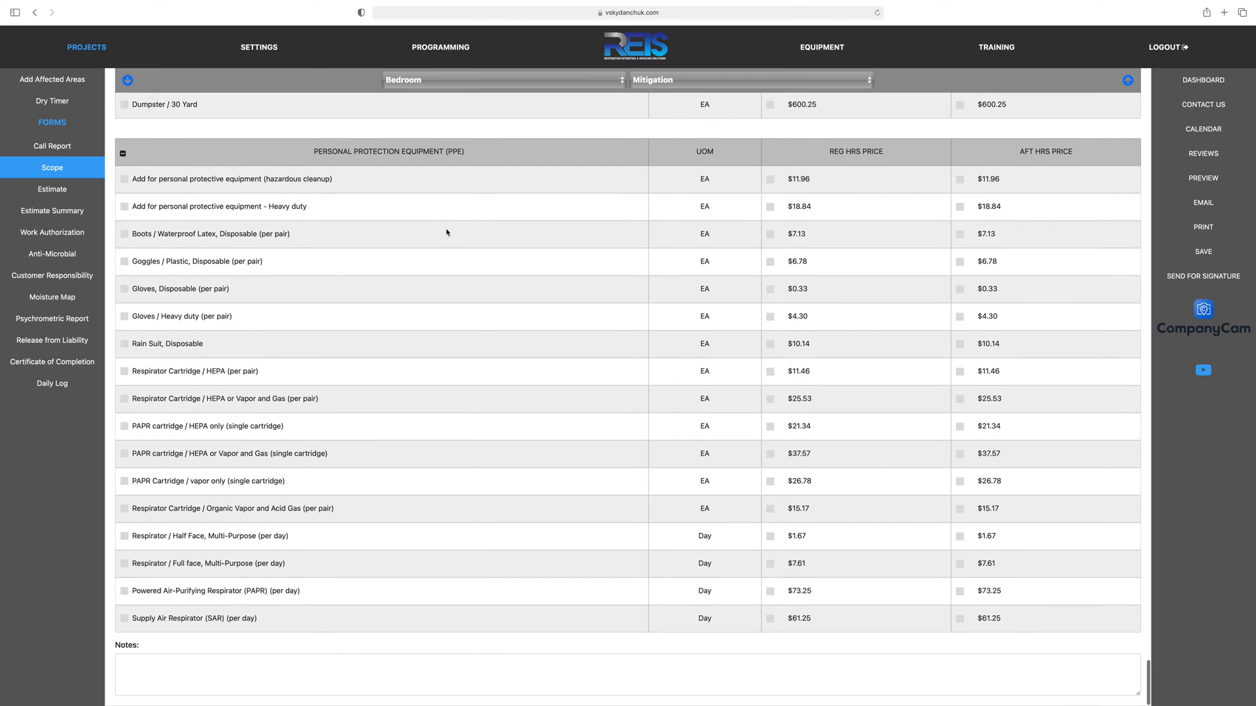
{"action": "scroll", "coordinate": [447, 233], "scroll_direction": "down", "scroll_amount": 5}
{"action": "scroll", "coordinate": [522, 279], "scroll_direction": "up", "scroll_amount": 20}
{"action": "scroll", "coordinate": [521, 277], "scroll_direction": "down", "scroll_amount": 20}
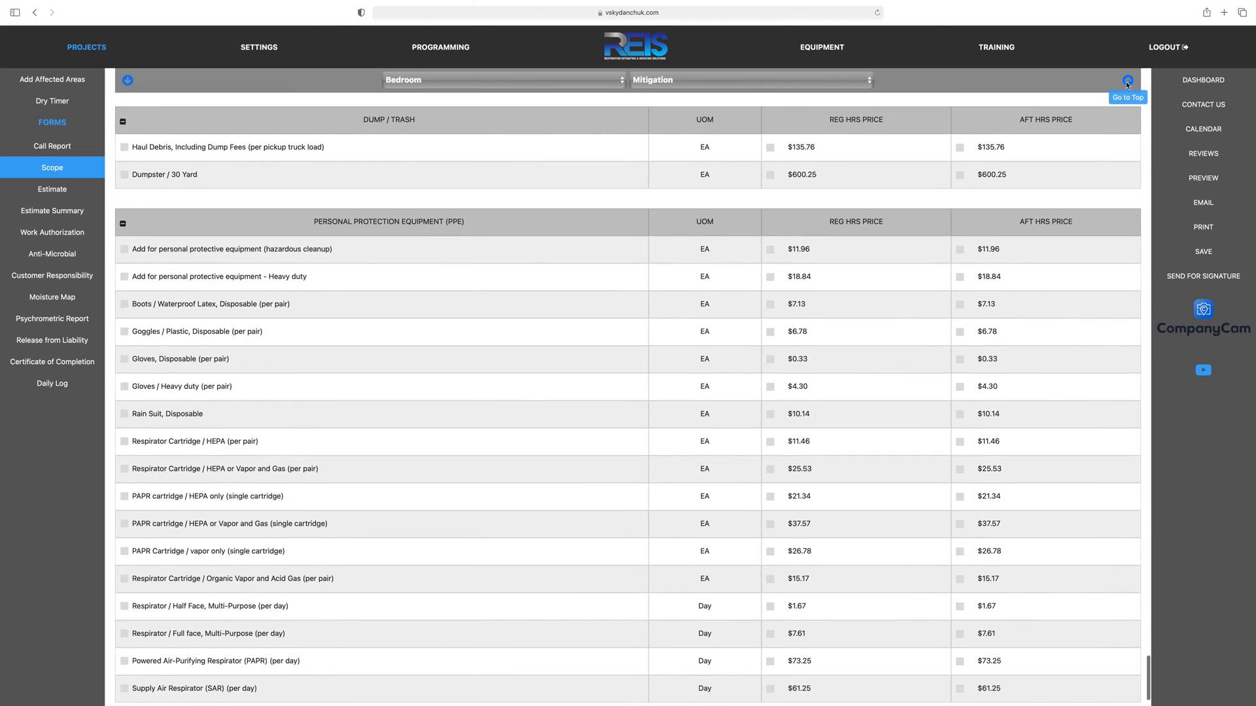
{"action": "left_click", "coordinate": [1127, 82]}
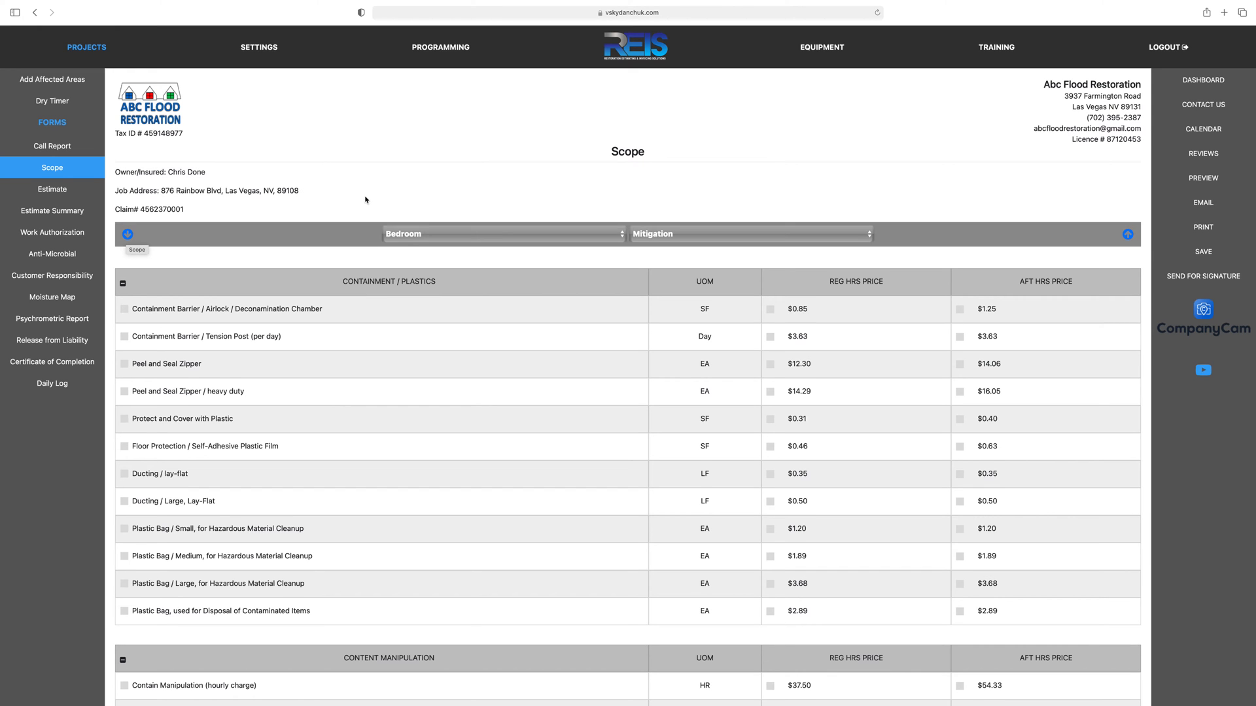
Step: Look over the Containment / Plastics and Content Manipulation items in the Bedroom's Mitigation scope
{"action": "scroll", "coordinate": [365, 199], "scroll_direction": "down", "scroll_amount": 3}
{"action": "scroll", "coordinate": [365, 200], "scroll_direction": "up", "scroll_amount": 1}
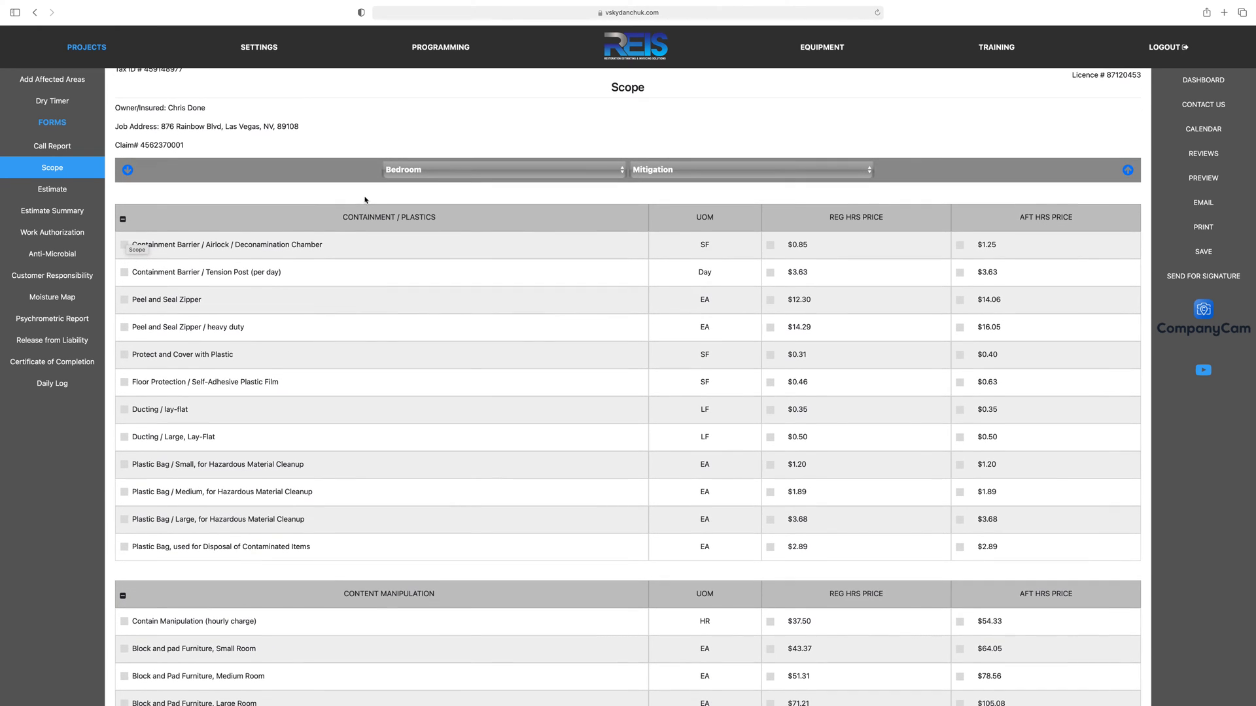
{"action": "scroll", "coordinate": [371, 210], "scroll_direction": "up", "scroll_amount": 2}
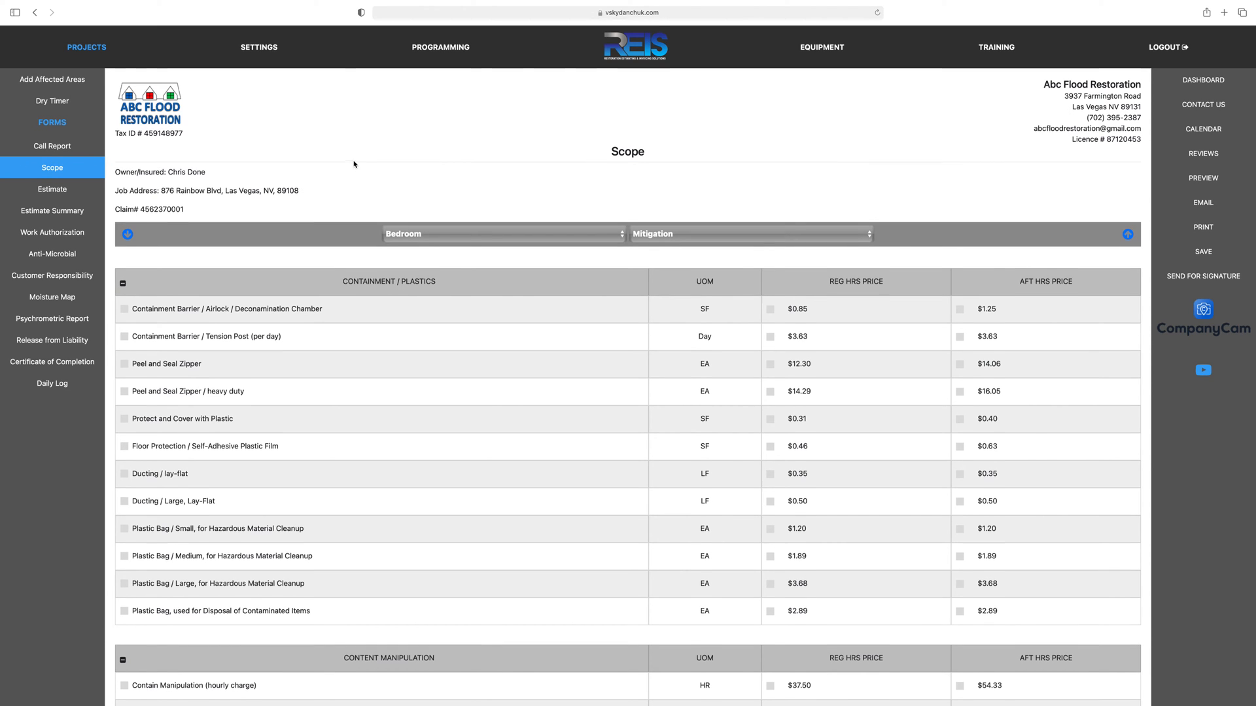
{"action": "scroll", "coordinate": [353, 163], "scroll_direction": "down", "scroll_amount": 2}
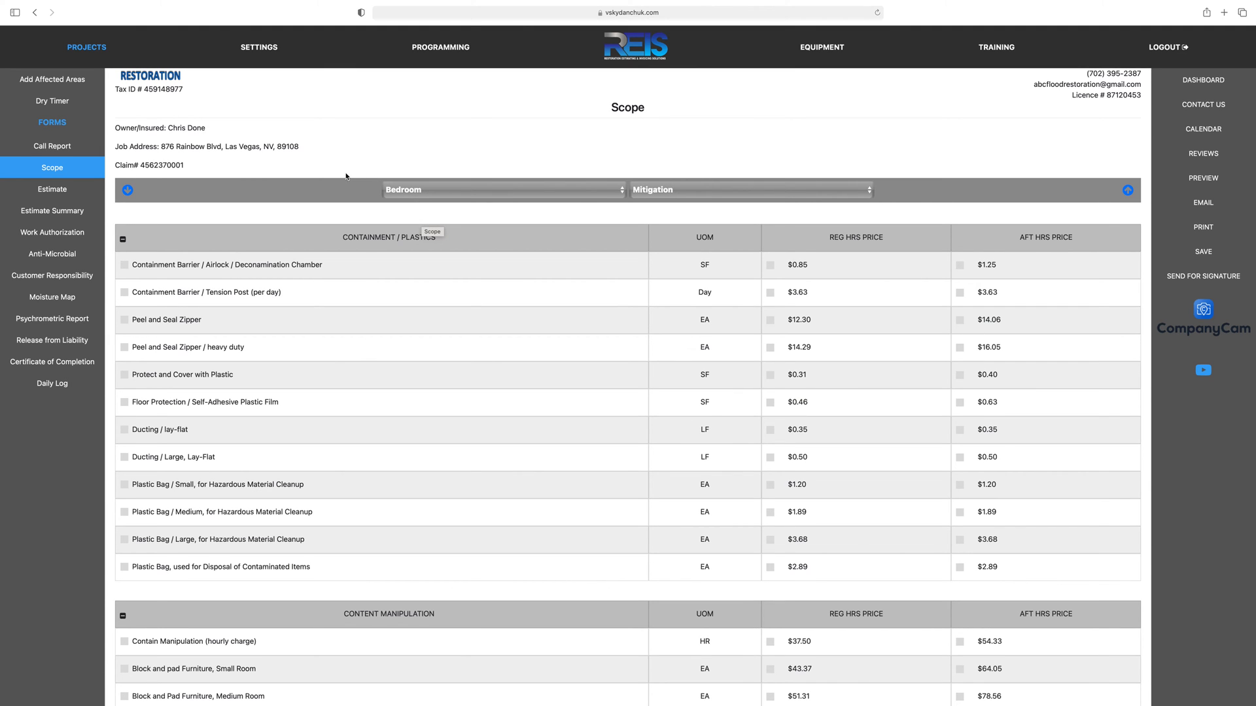
{"action": "scroll", "coordinate": [347, 176], "scroll_direction": "down", "scroll_amount": 5}
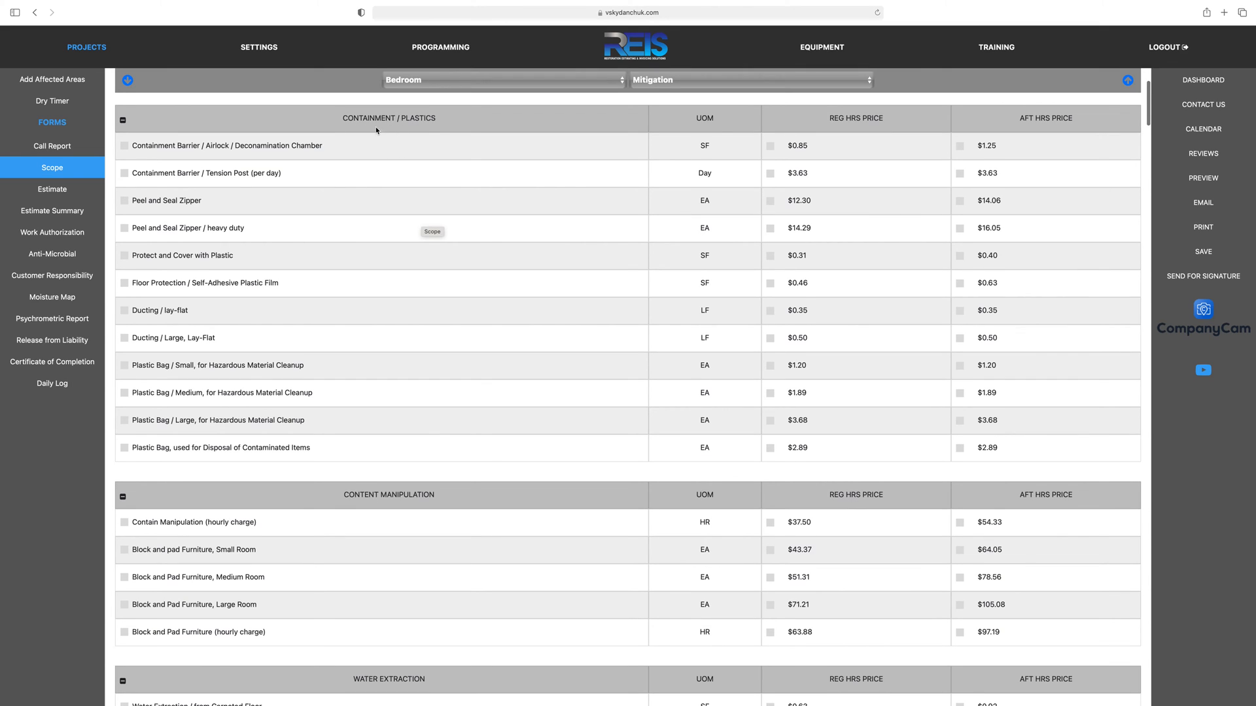
{"action": "scroll", "coordinate": [361, 137], "scroll_direction": "down", "scroll_amount": 6}
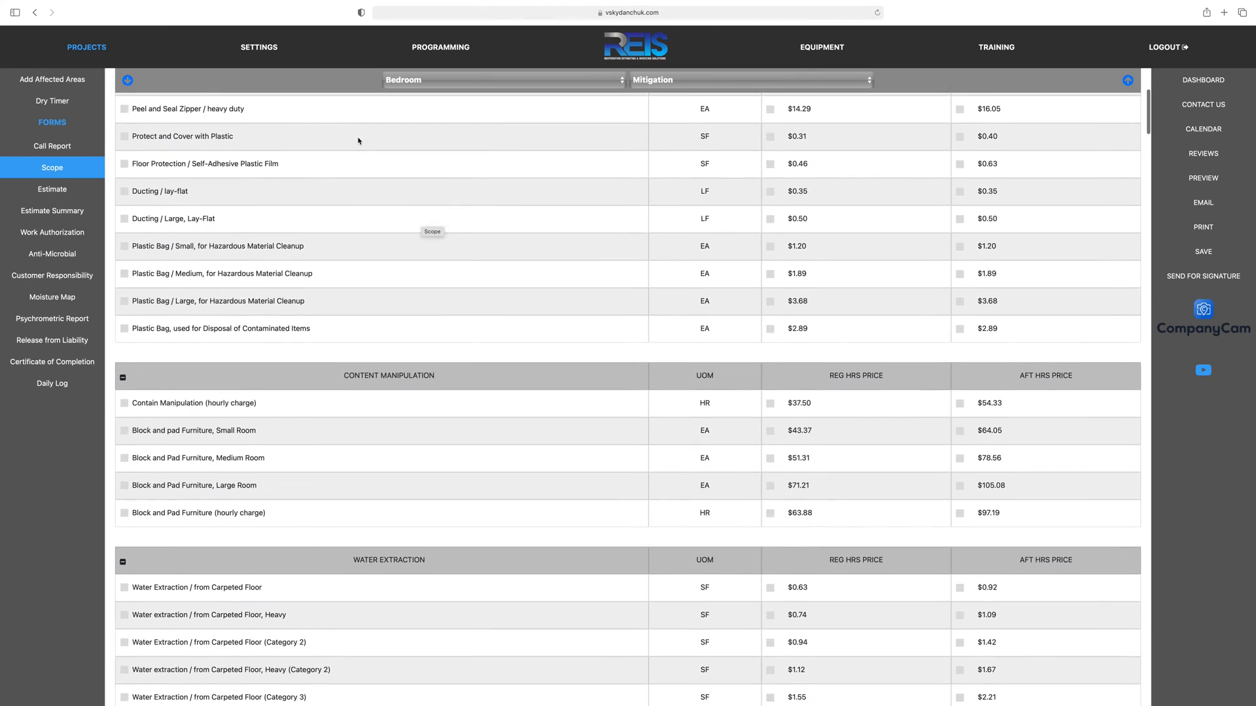
Step: Add Block and Pad Furniture, Medium Room to Bedroom, Bedroom 2 and Bedroom 3, charged at the after-hours price
{"action": "scroll", "coordinate": [358, 141], "scroll_direction": "down", "scroll_amount": 5}
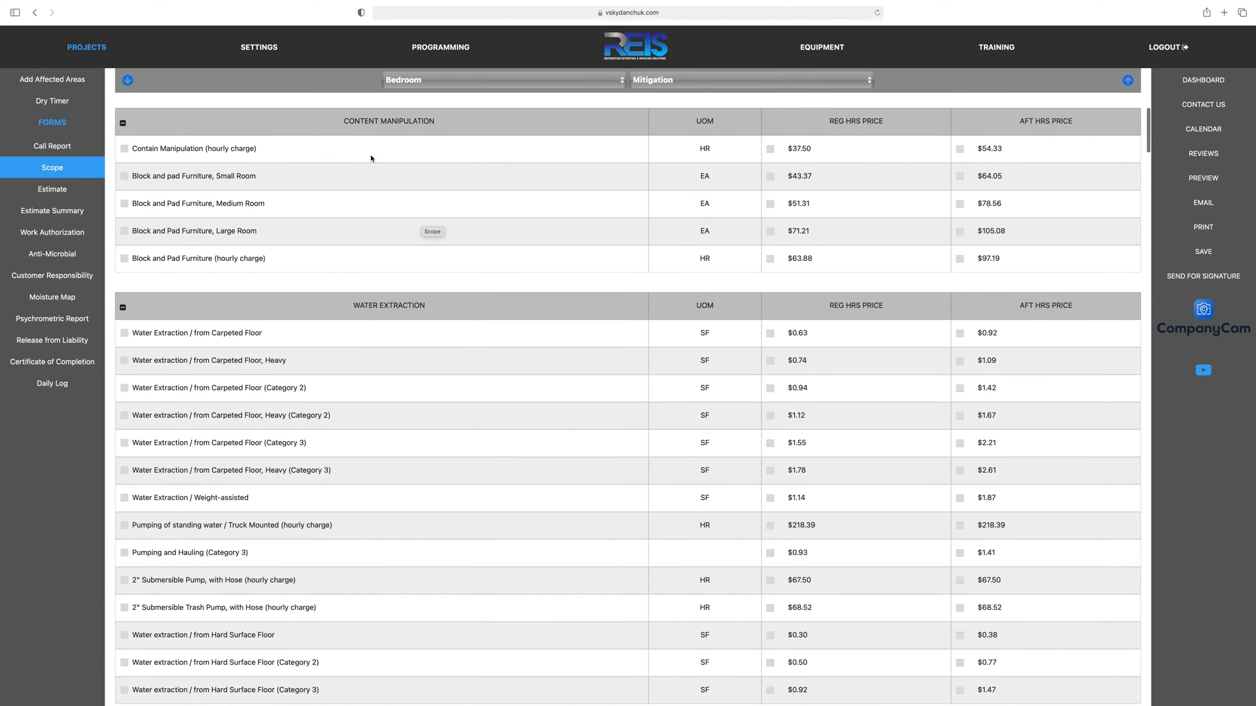
{"action": "left_click", "coordinate": [124, 204]}
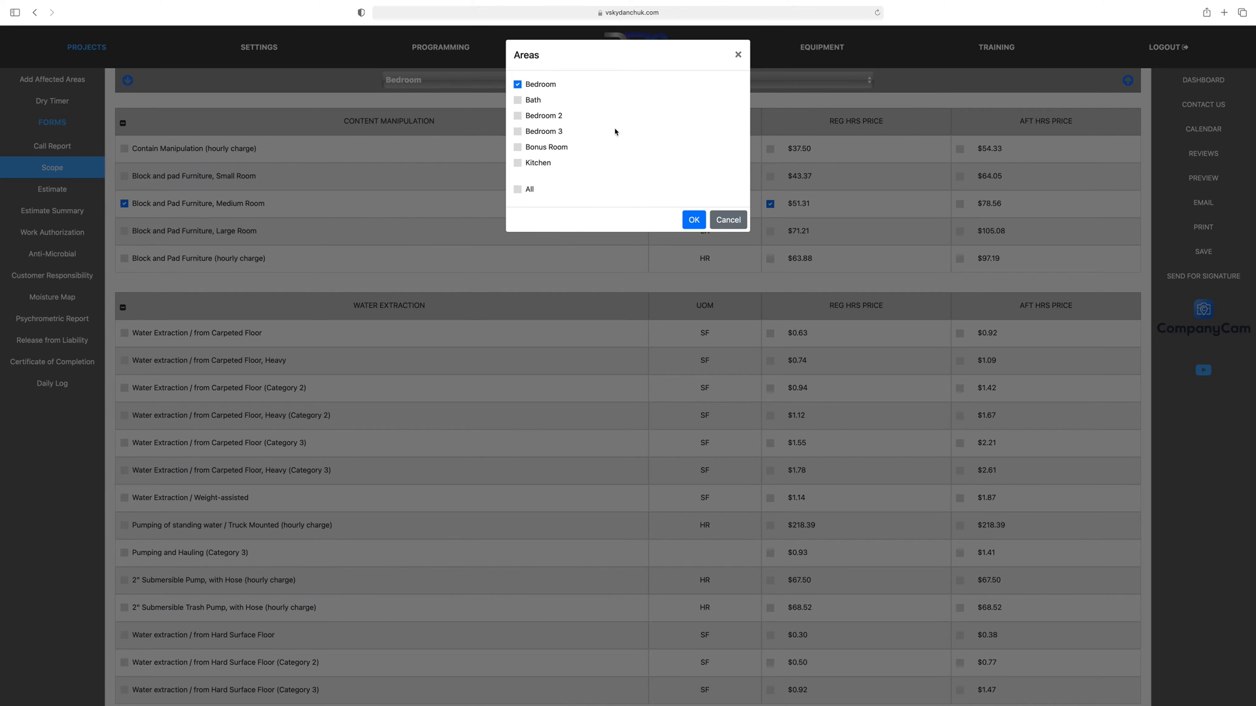
{"action": "left_click", "coordinate": [517, 118]}
{"action": "left_click", "coordinate": [517, 131]}
{"action": "left_click", "coordinate": [517, 190]}
{"action": "left_click", "coordinate": [516, 164]}
{"action": "left_click", "coordinate": [517, 149]}
{"action": "left_click", "coordinate": [519, 102]}
{"action": "left_click", "coordinate": [692, 222]}
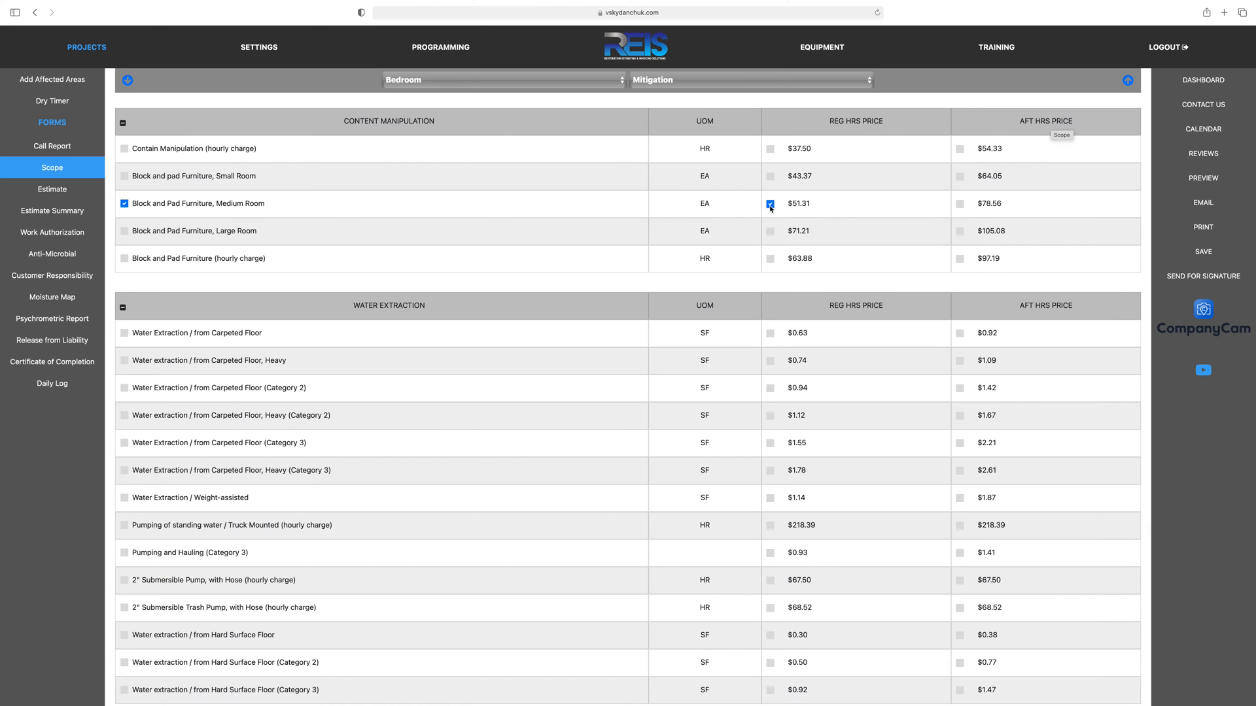
{"action": "left_click", "coordinate": [960, 204]}
Step: Add Water Extraction / from Carpeted Floor, Heavy to all affected areas, charged at the after-hours price
{"action": "scroll", "coordinate": [246, 259], "scroll_direction": "down", "scroll_amount": 3}
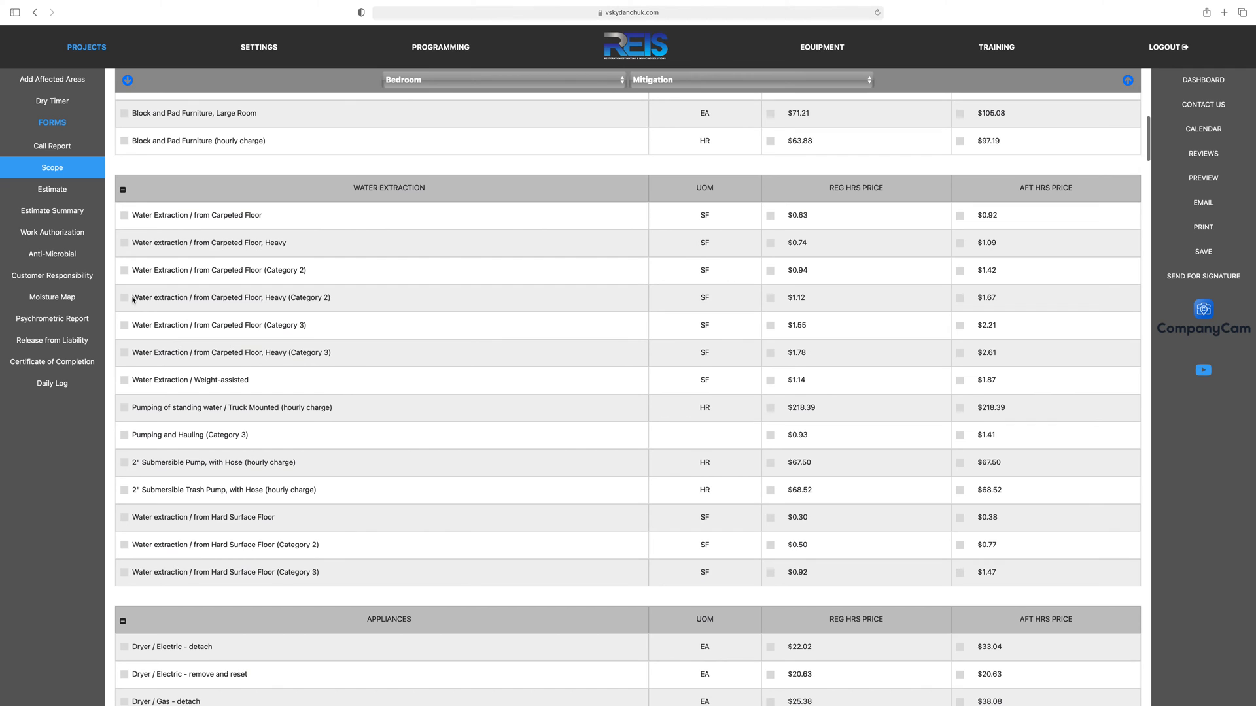
{"action": "left_click", "coordinate": [124, 244]}
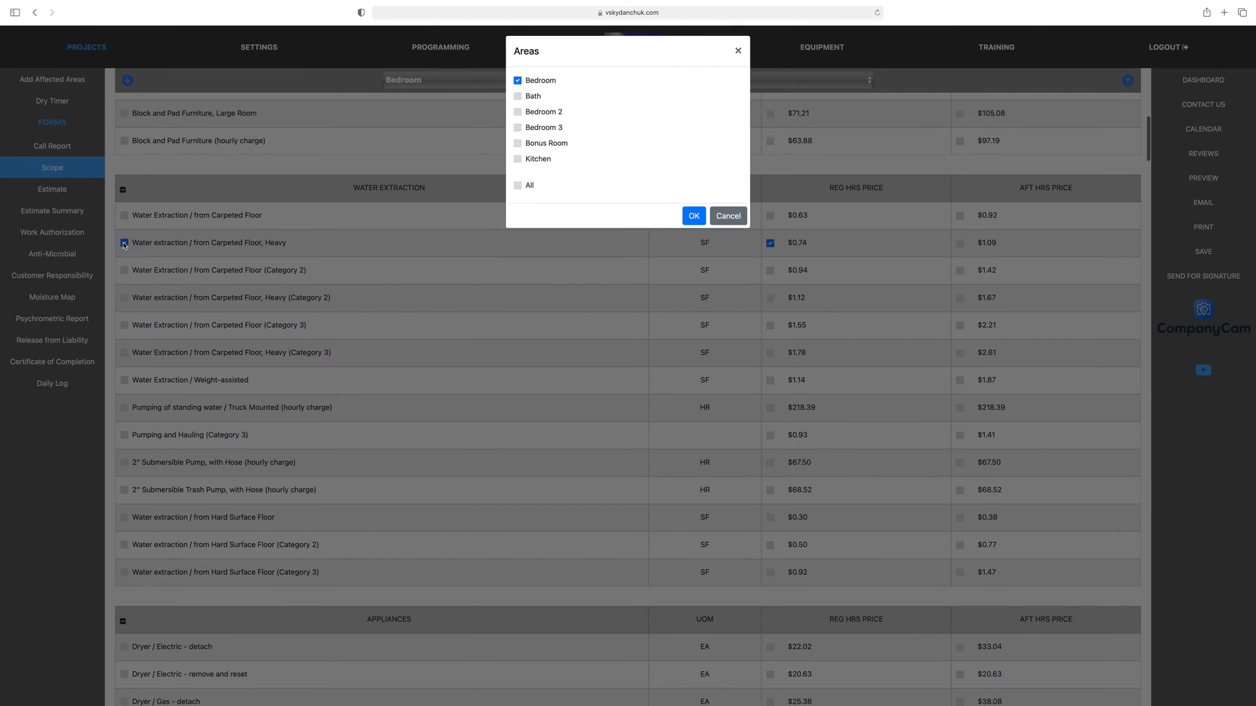
{"action": "left_click", "coordinate": [518, 100]}
{"action": "left_click", "coordinate": [518, 117]}
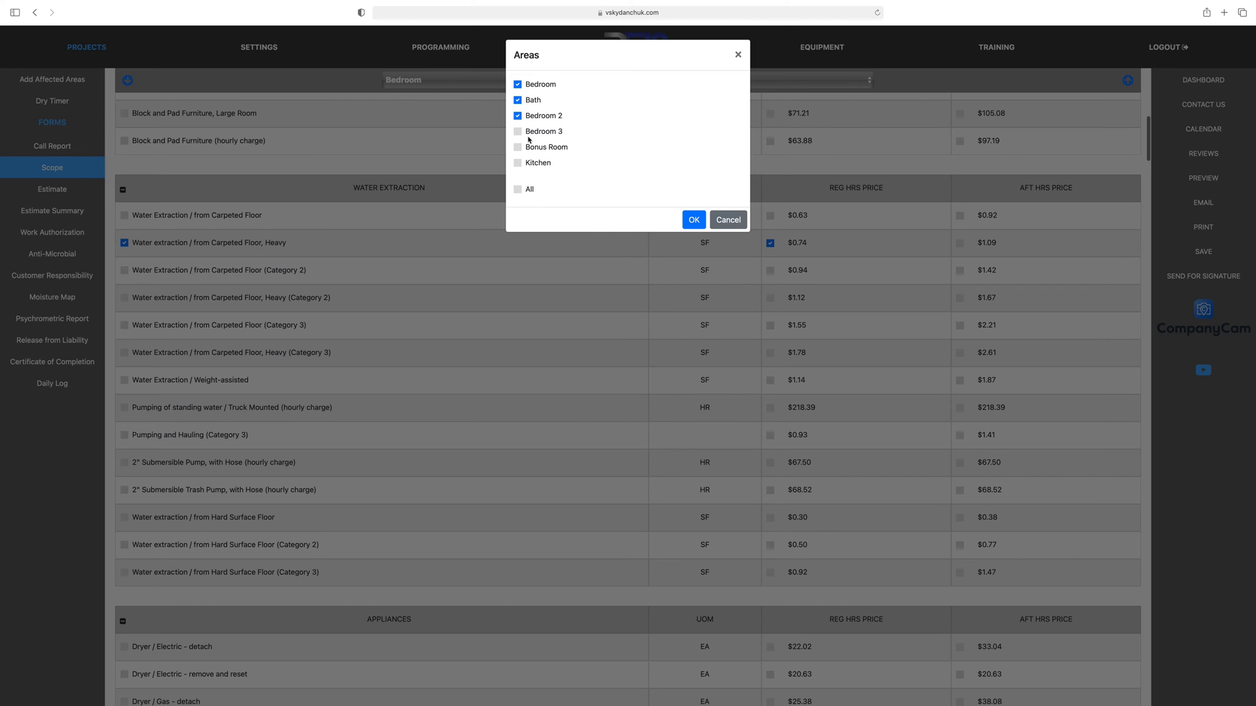
{"action": "left_click", "coordinate": [518, 132]}
{"action": "left_click", "coordinate": [520, 148]}
{"action": "left_click", "coordinate": [517, 190]}
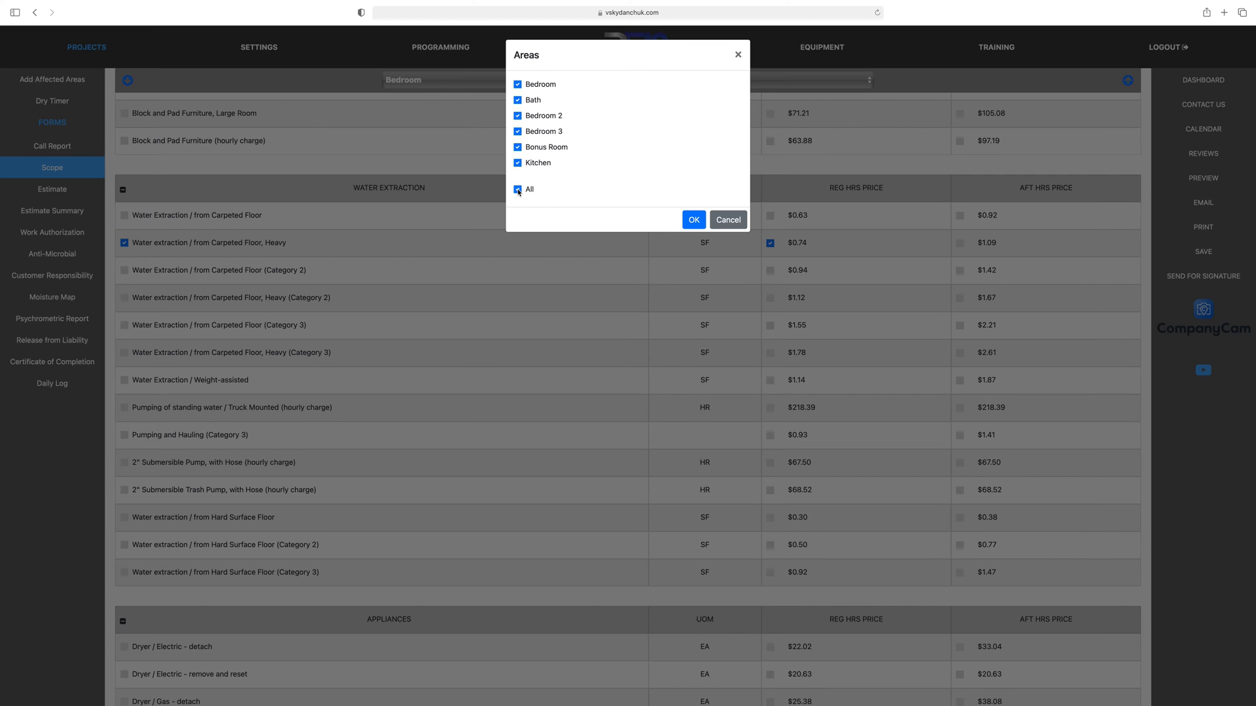
{"action": "left_click", "coordinate": [693, 221]}
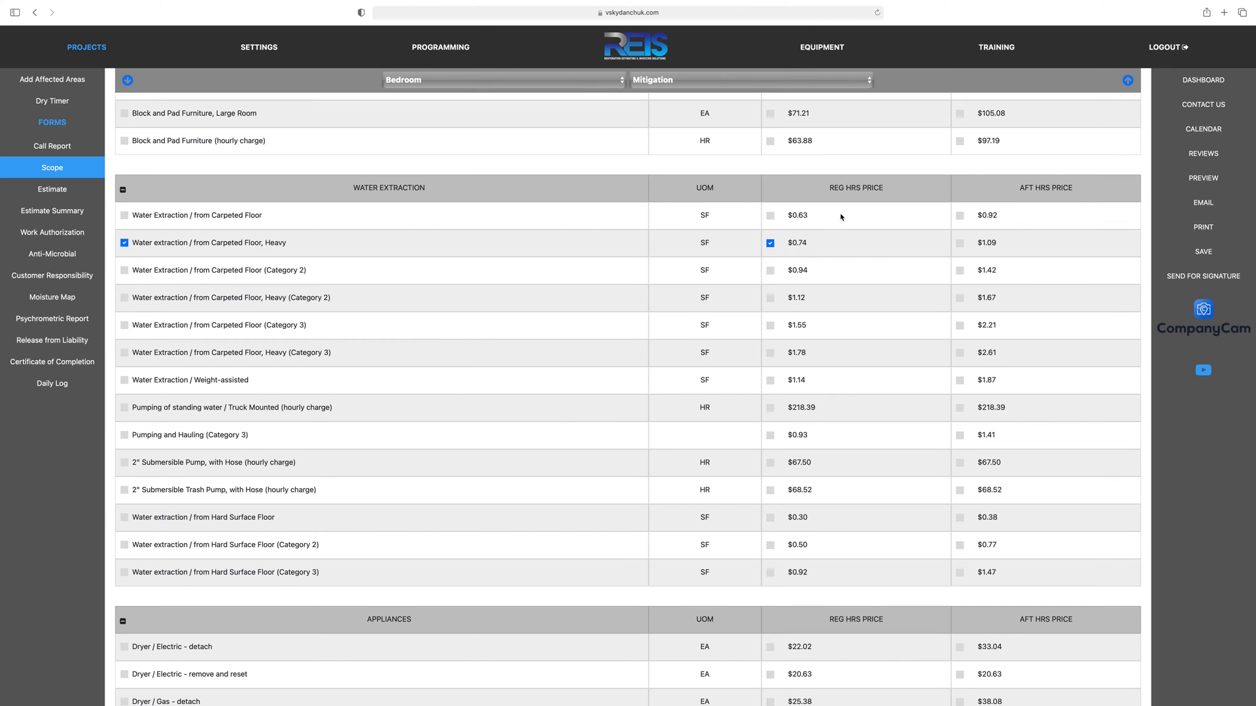
{"action": "left_click", "coordinate": [959, 244]}
Step: Assign the Refrigerator - remove and reset appliance item to the Kitchen only, excluding the Bedroom
{"action": "scroll", "coordinate": [469, 302], "scroll_direction": "down", "scroll_amount": 5}
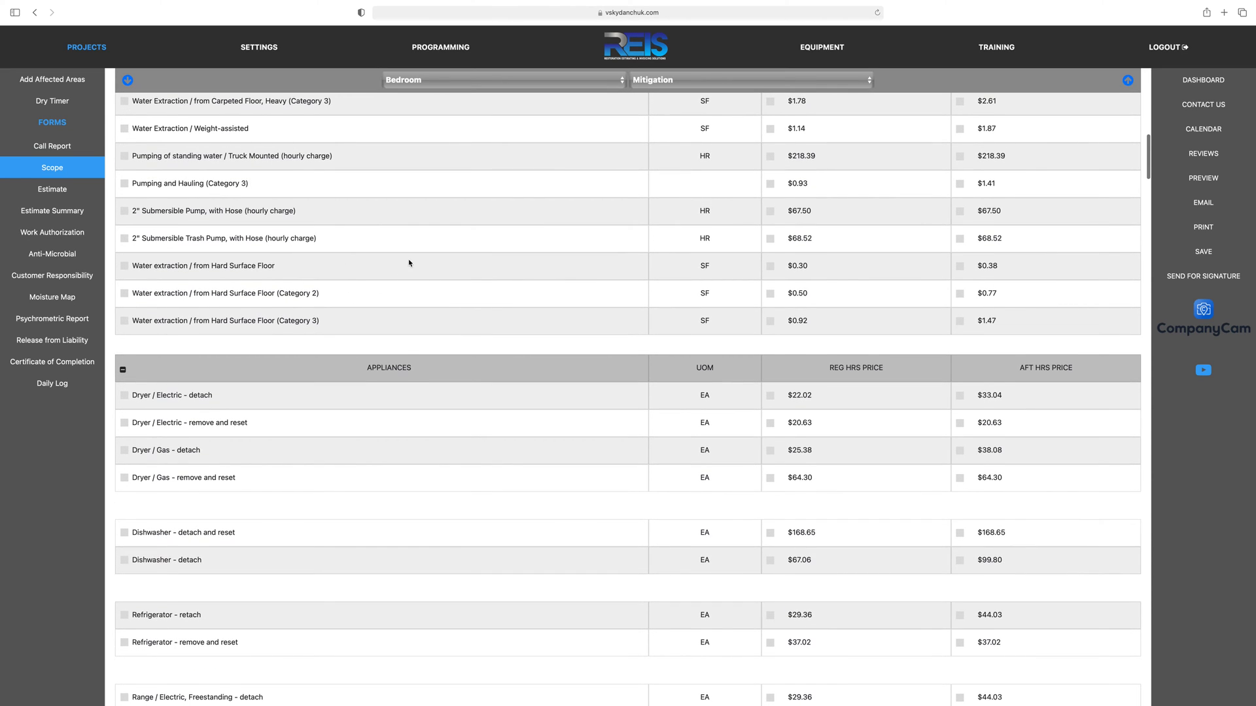
{"action": "scroll", "coordinate": [408, 263], "scroll_direction": "down", "scroll_amount": 3}
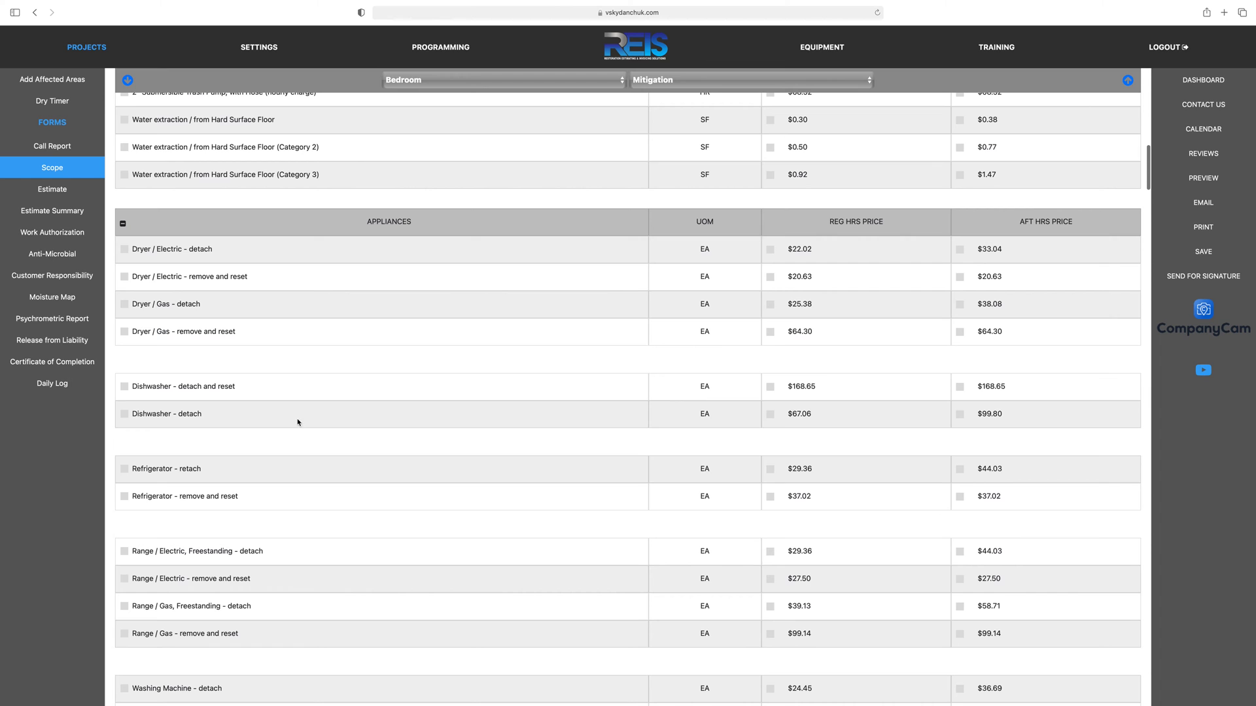
{"action": "scroll", "coordinate": [302, 393], "scroll_direction": "down", "scroll_amount": 3}
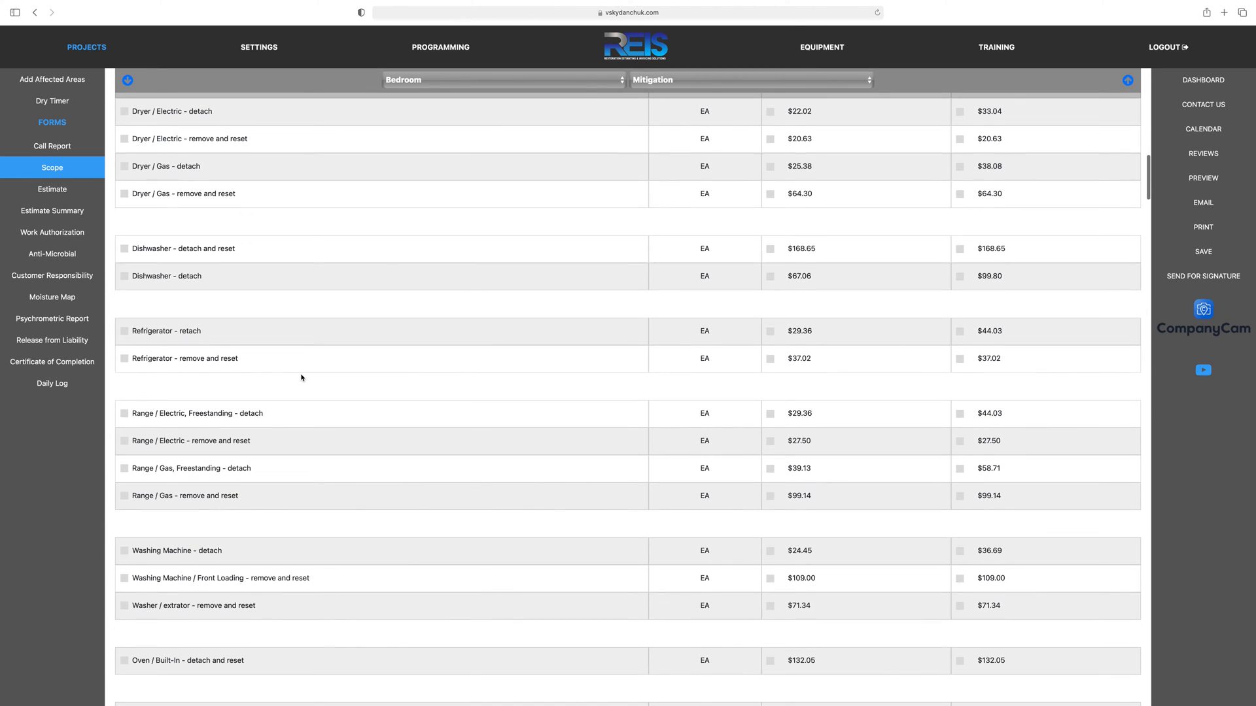
{"action": "scroll", "coordinate": [303, 378], "scroll_direction": "down", "scroll_amount": 1}
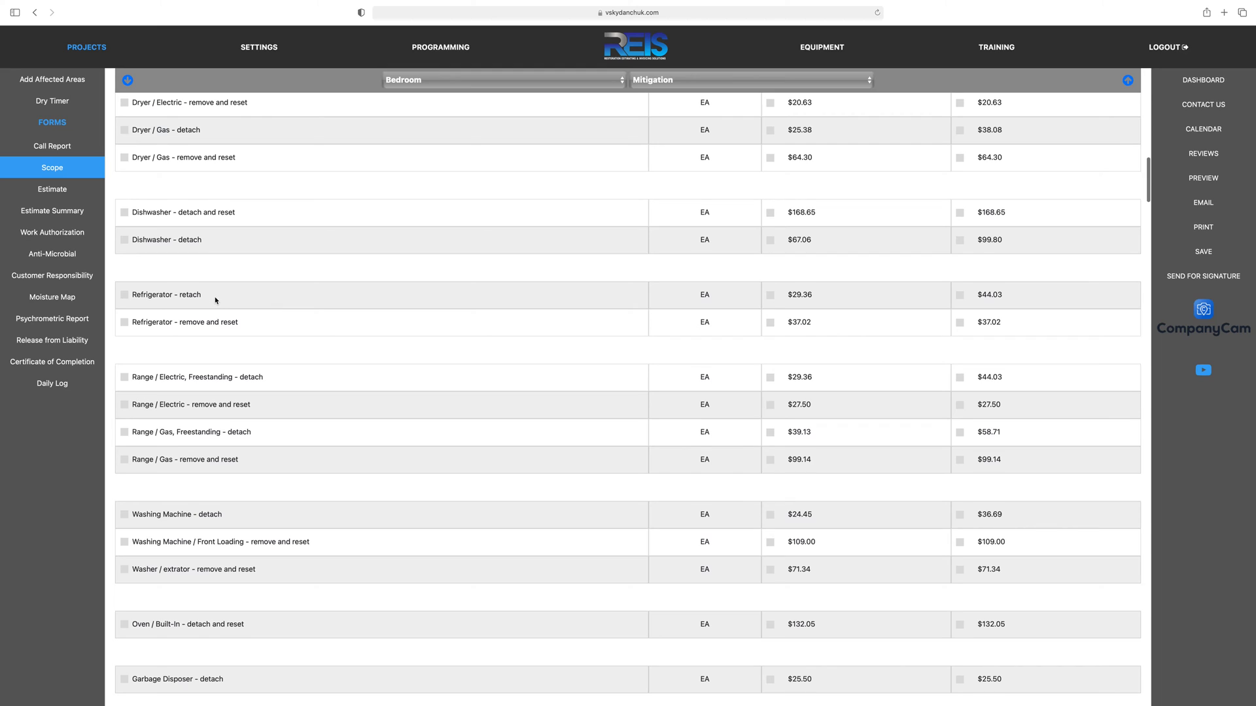
{"action": "left_click", "coordinate": [124, 321]}
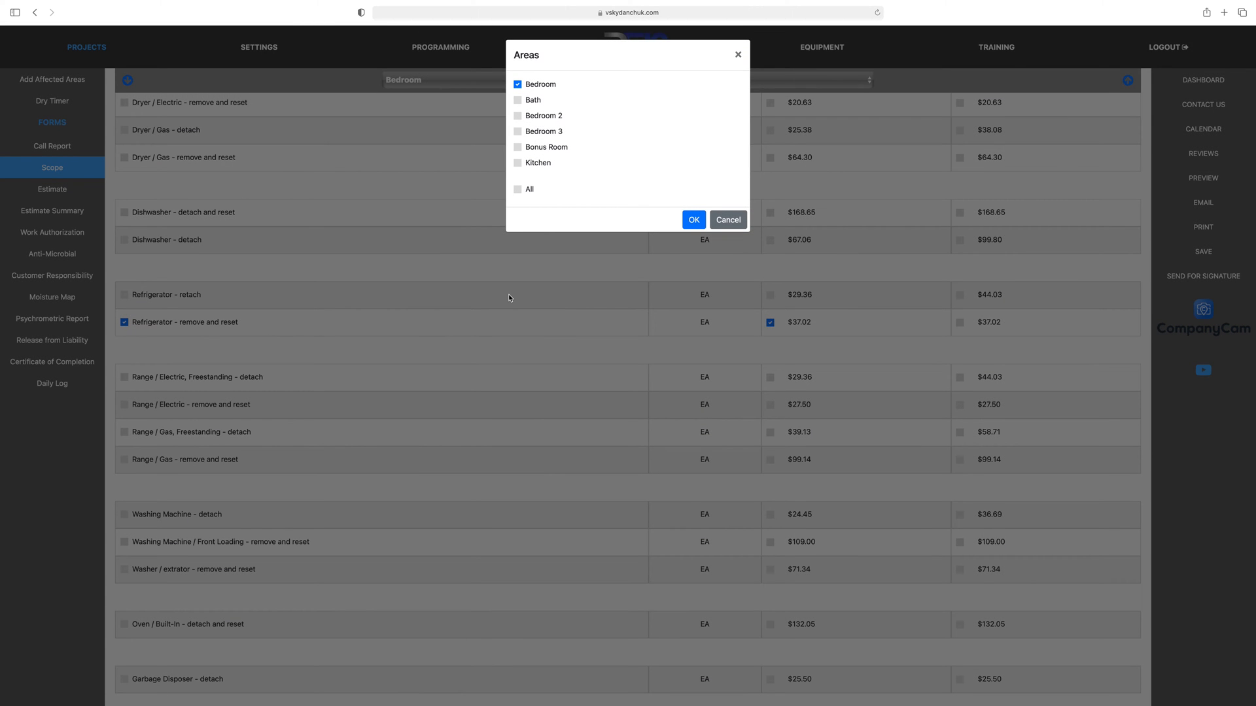
{"action": "left_click", "coordinate": [517, 86]}
{"action": "left_click", "coordinate": [518, 164]}
{"action": "left_click", "coordinate": [693, 223]}
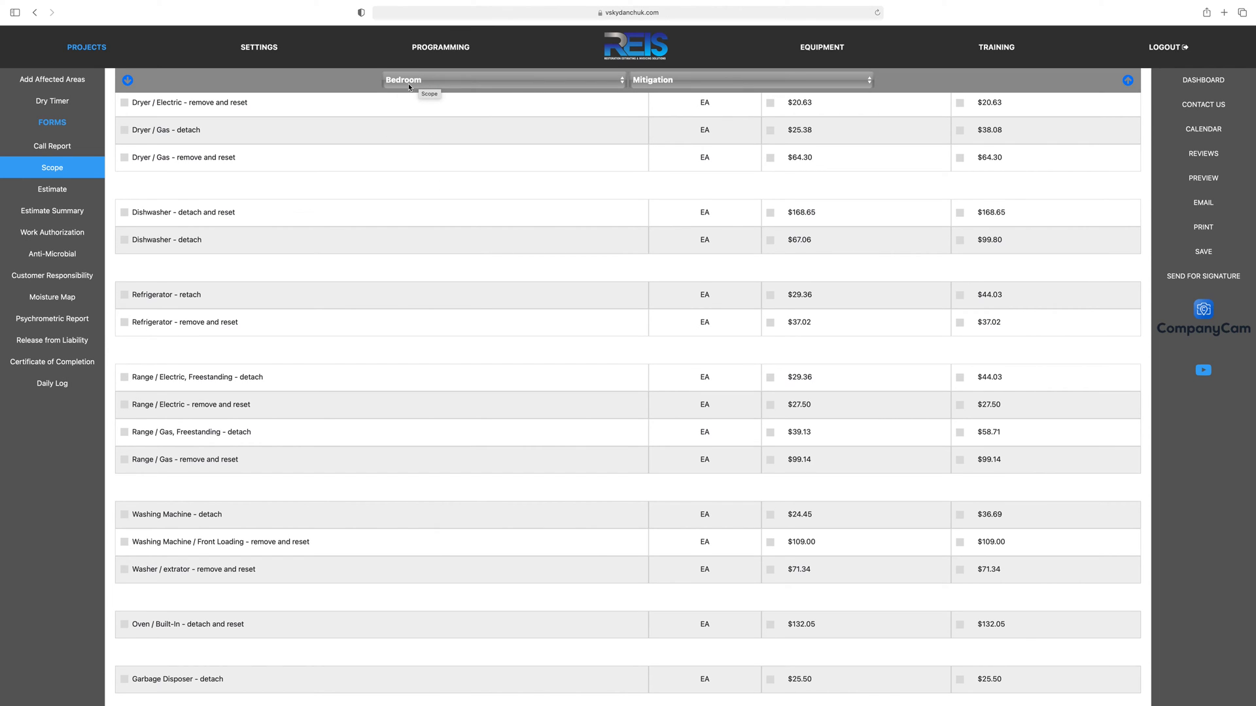
Step: Check the refrigerator item in the Kitchen's Mitigation scope and return to the Bedroom area
{"action": "left_click", "coordinate": [613, 83]}
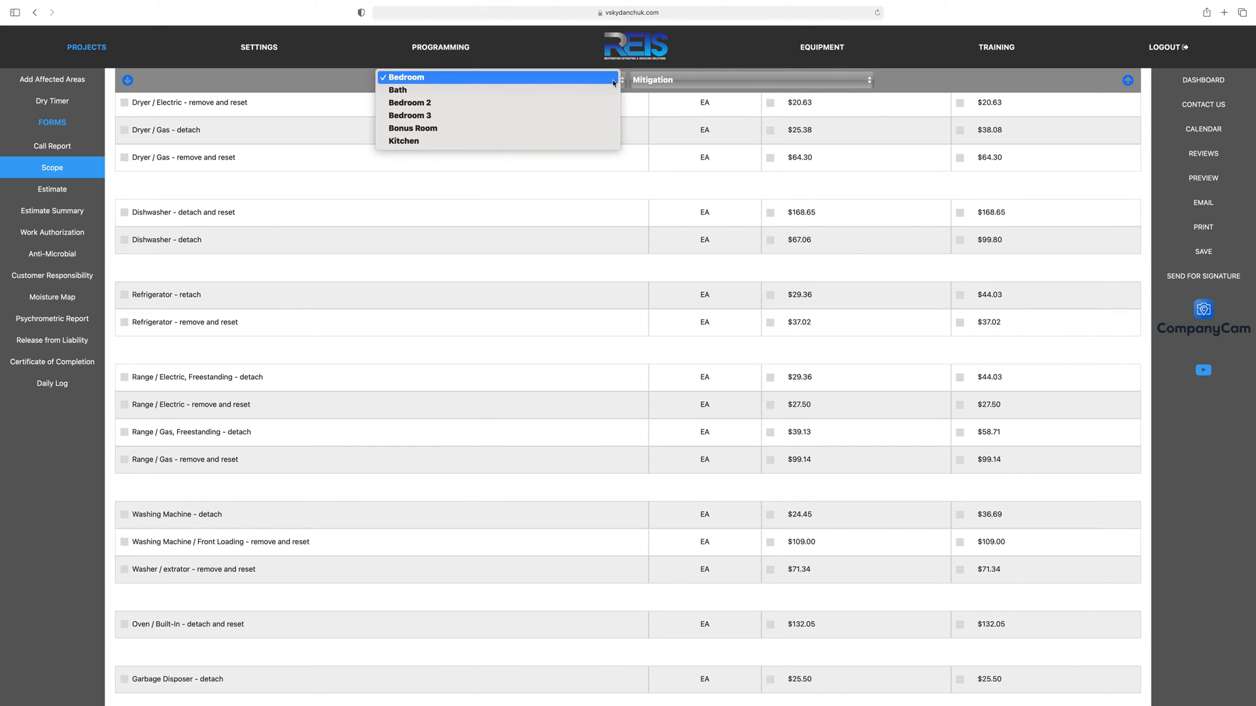
{"action": "left_click", "coordinate": [447, 143]}
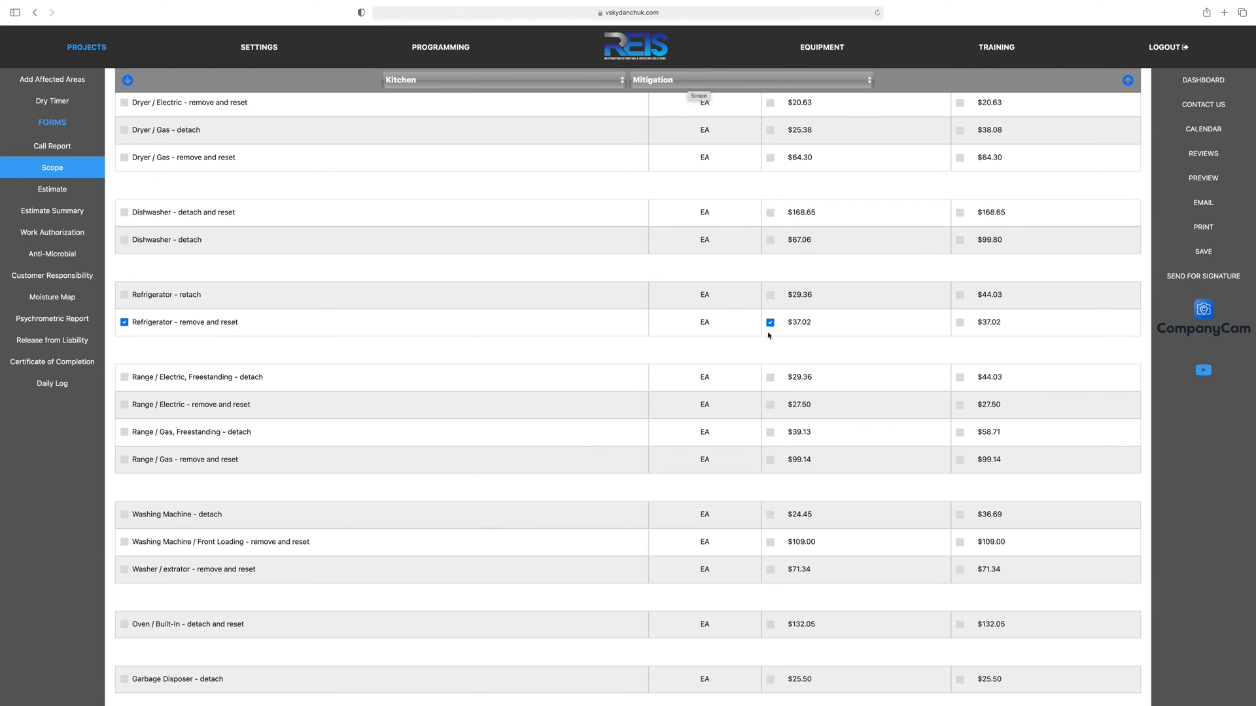
{"action": "left_click", "coordinate": [606, 80]}
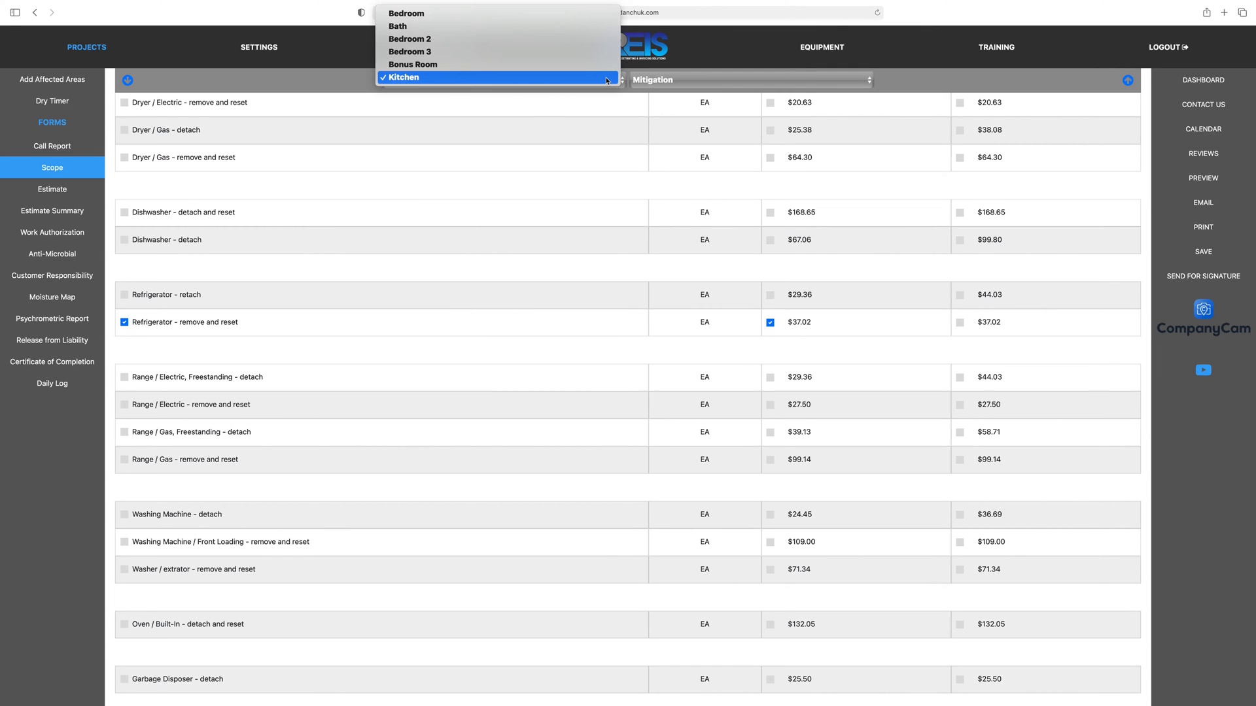
{"action": "left_click", "coordinate": [471, 18]}
Step: Assign the Cabinet / Vanity - tear-out item to the Bath only, excluding the Bedroom
{"action": "scroll", "coordinate": [308, 300], "scroll_direction": "down", "scroll_amount": 6}
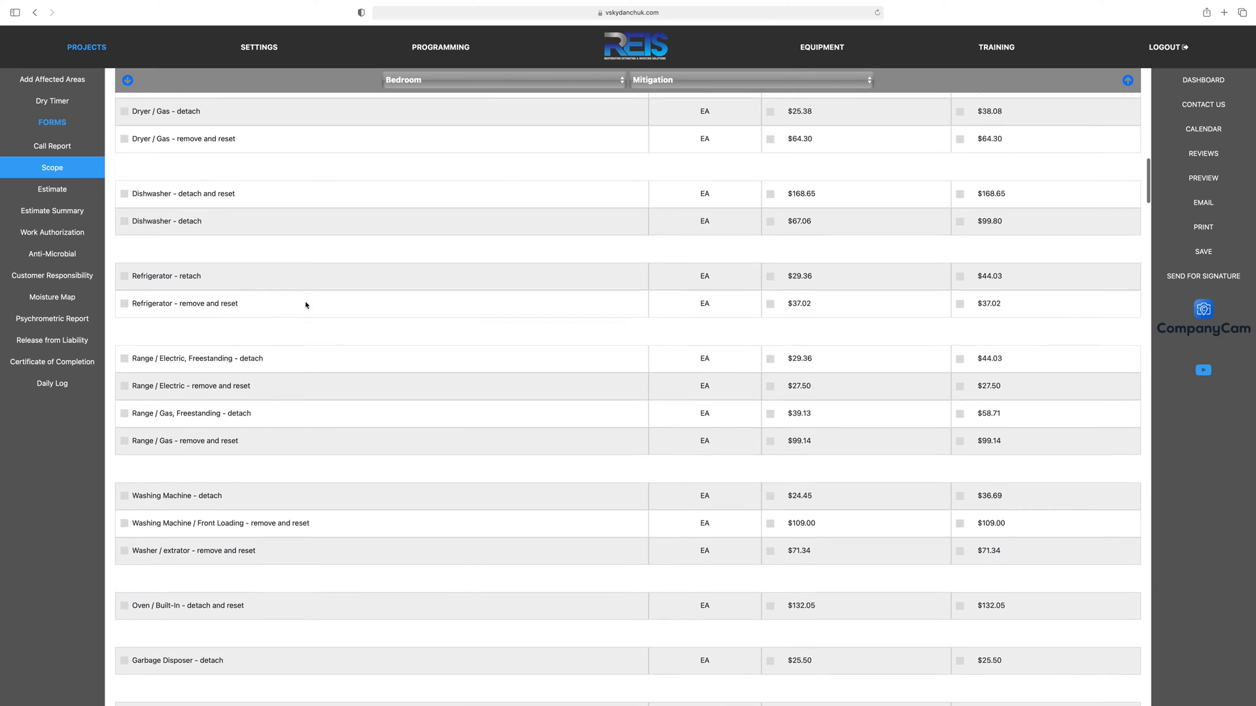
{"action": "scroll", "coordinate": [314, 284], "scroll_direction": "down", "scroll_amount": 3}
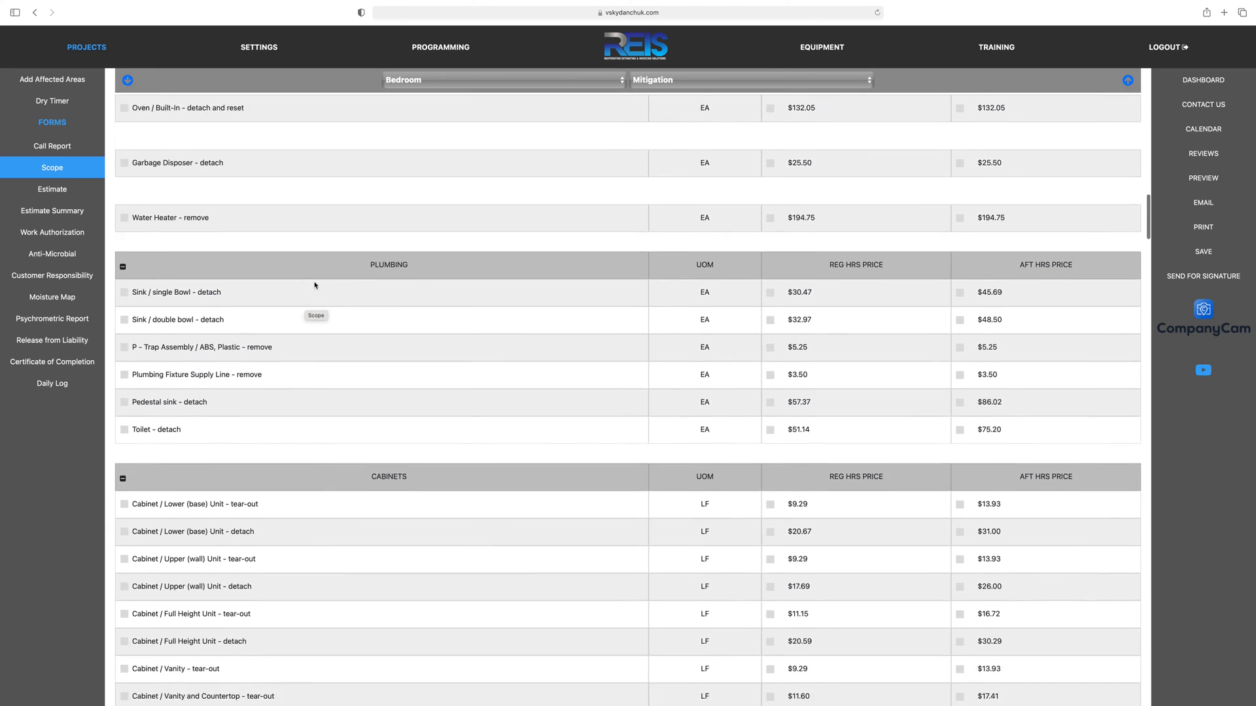
{"action": "scroll", "coordinate": [304, 327], "scroll_direction": "down", "scroll_amount": 1}
{"action": "scroll", "coordinate": [304, 328], "scroll_direction": "down", "scroll_amount": 4}
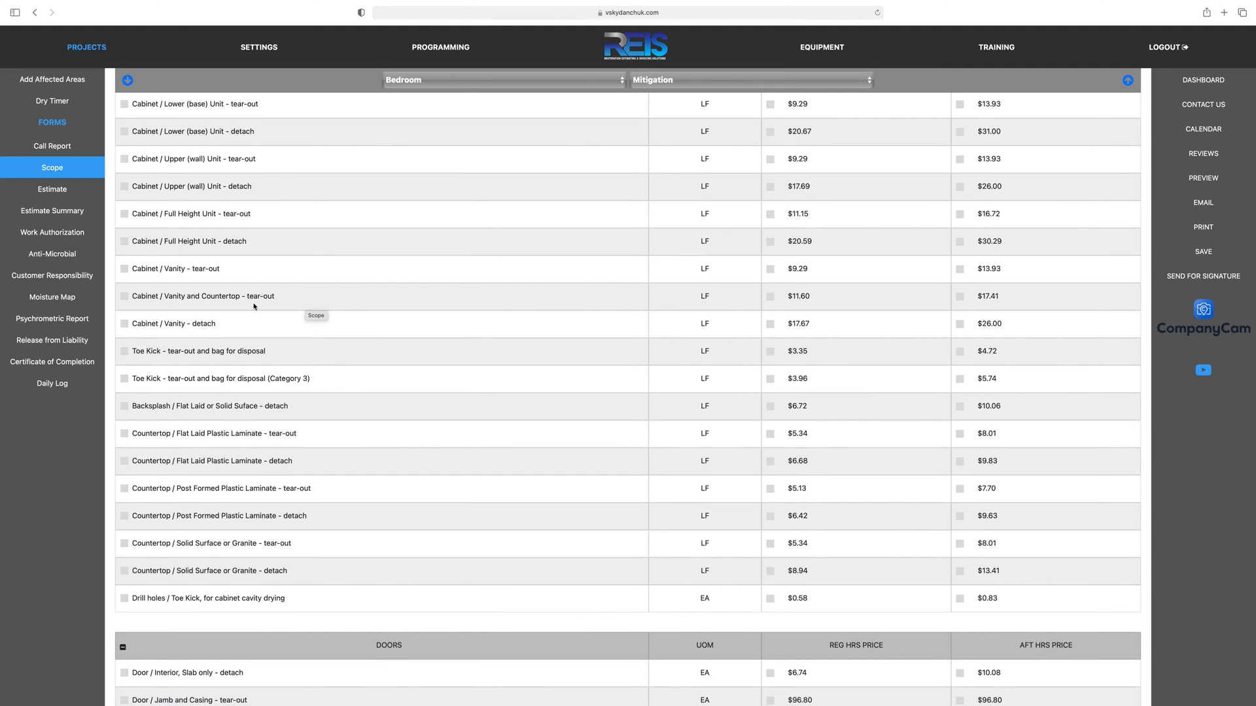
{"action": "left_click", "coordinate": [124, 269]}
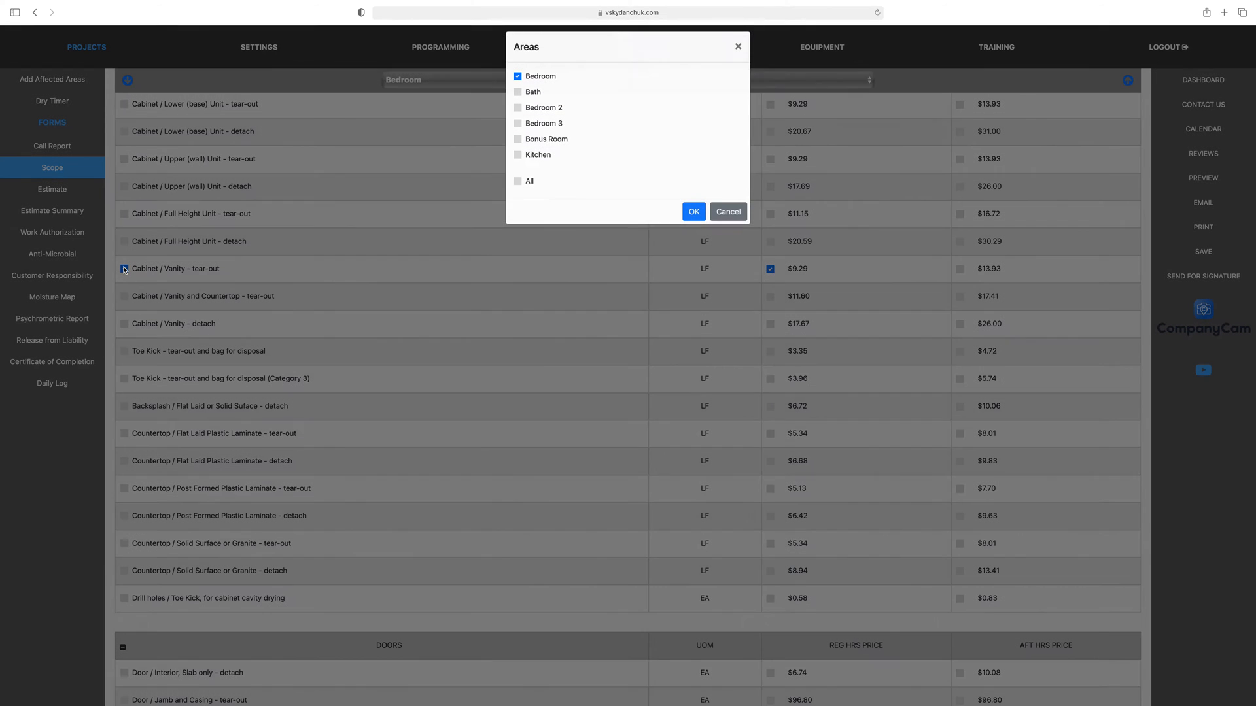
{"action": "left_click", "coordinate": [518, 85]}
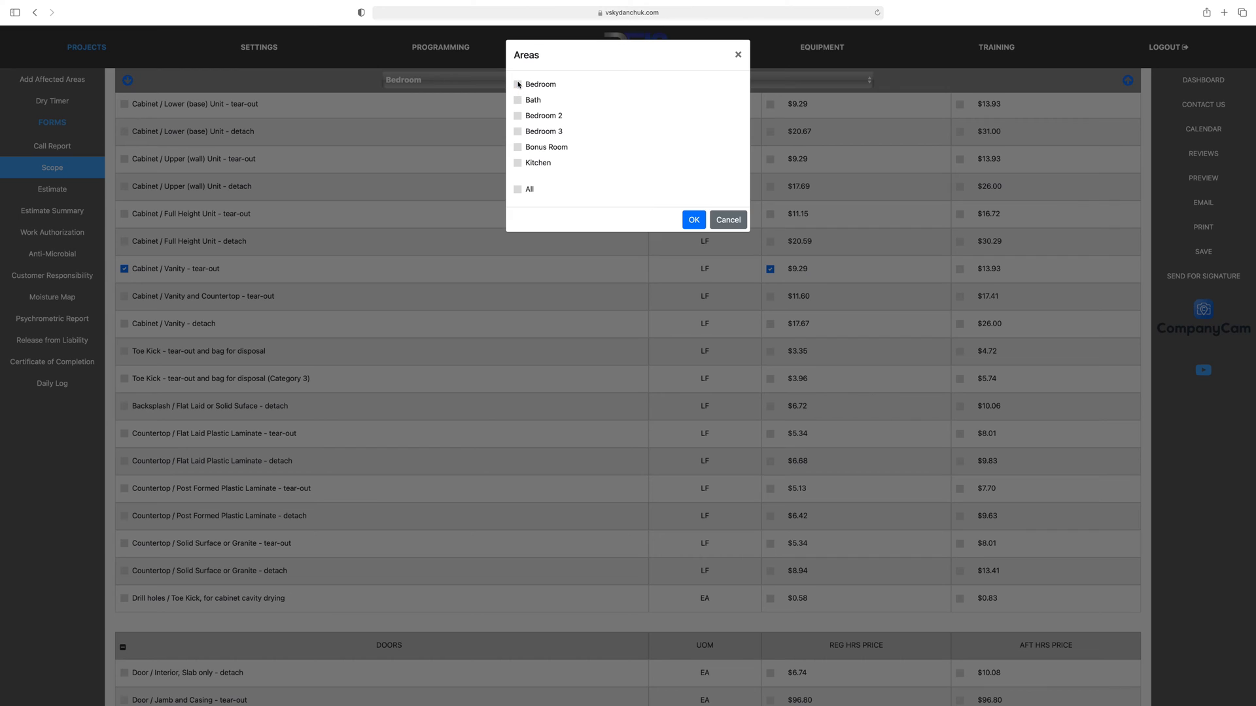
{"action": "left_click", "coordinate": [518, 101]}
{"action": "left_click", "coordinate": [693, 221]}
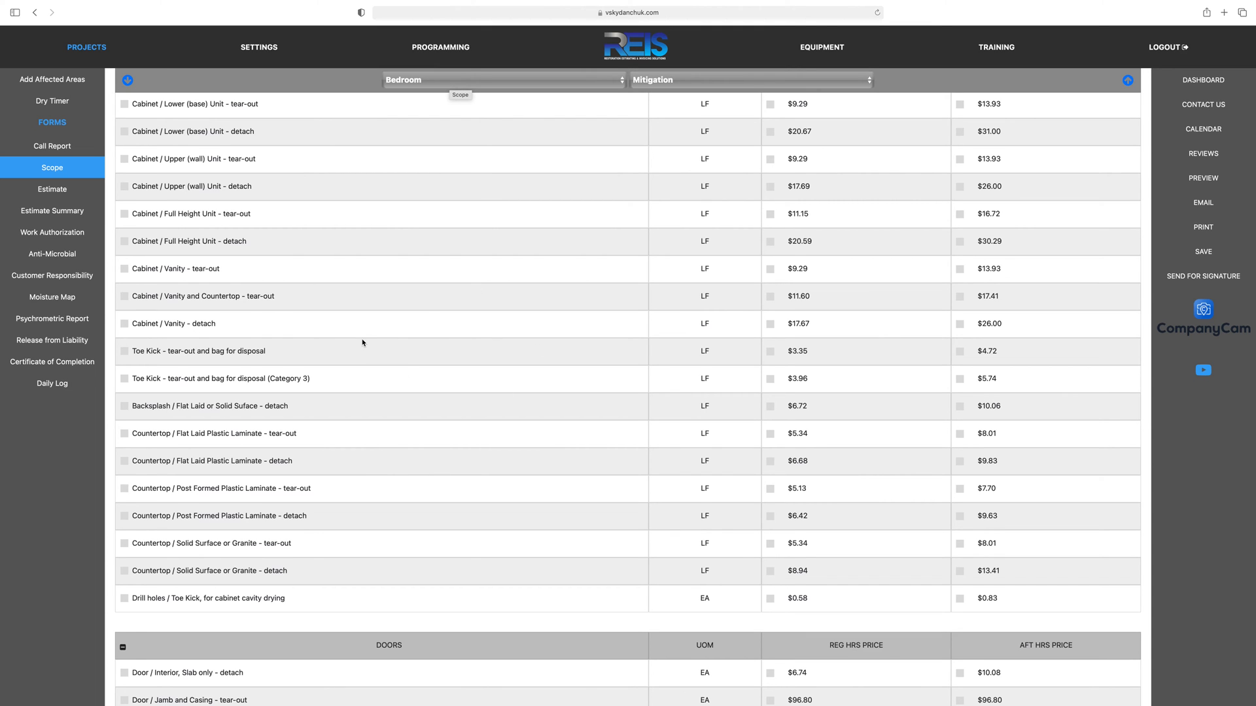
Step: Add the Baseboard - detach item to Bedroom, Bedroom 2, Bedroom 3 and Bonus Room
{"action": "scroll", "coordinate": [363, 342], "scroll_direction": "down", "scroll_amount": 6}
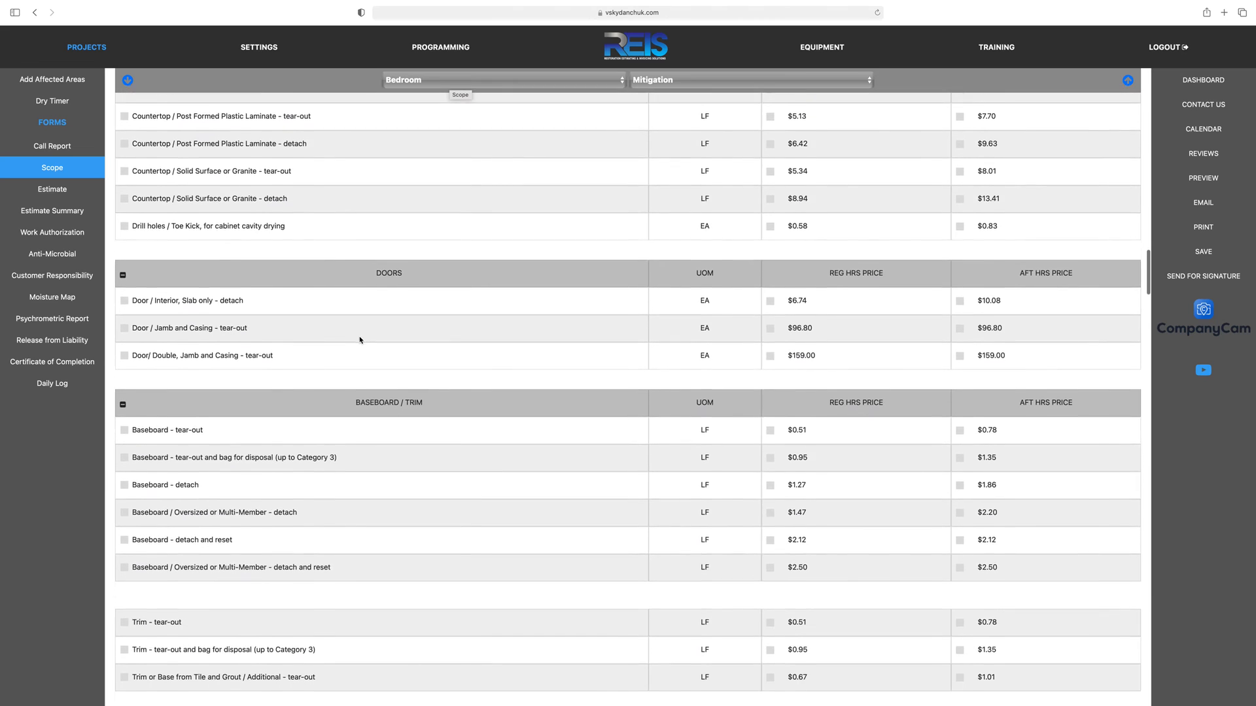
{"action": "scroll", "coordinate": [353, 314], "scroll_direction": "down", "scroll_amount": 3}
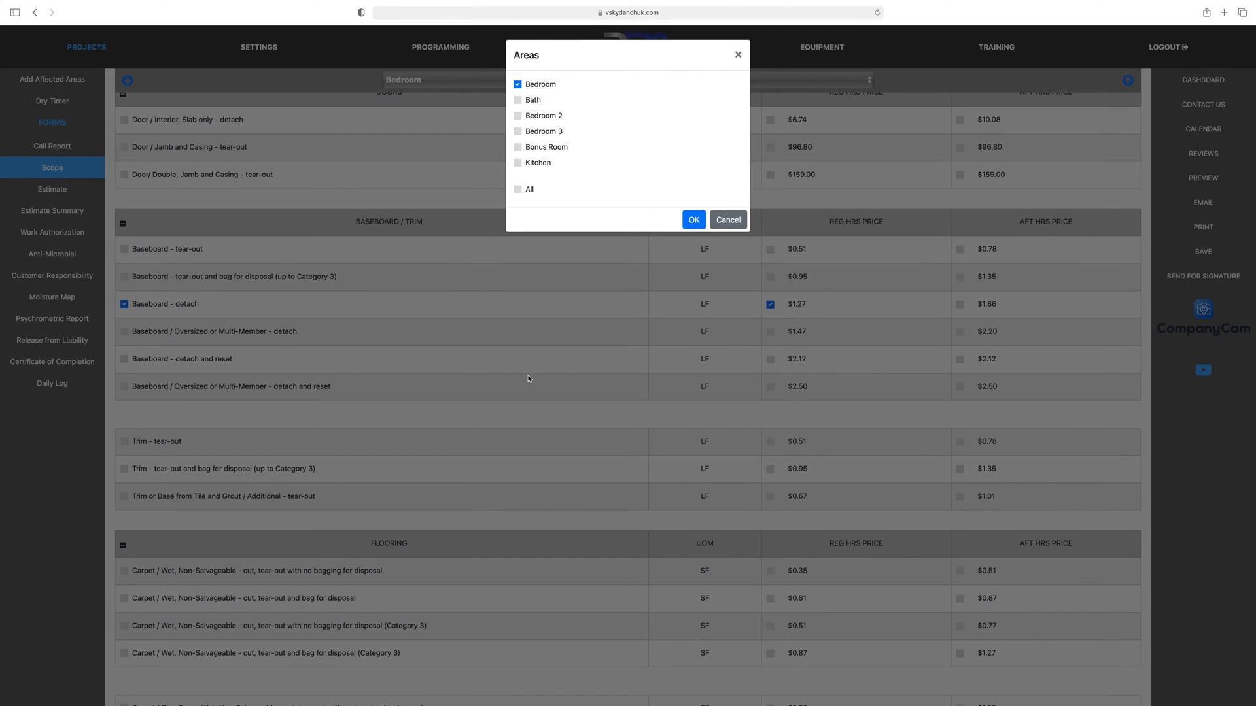
{"action": "left_click", "coordinate": [517, 116]}
{"action": "left_click", "coordinate": [518, 132]}
{"action": "left_click", "coordinate": [519, 150]}
{"action": "left_click", "coordinate": [693, 220]}
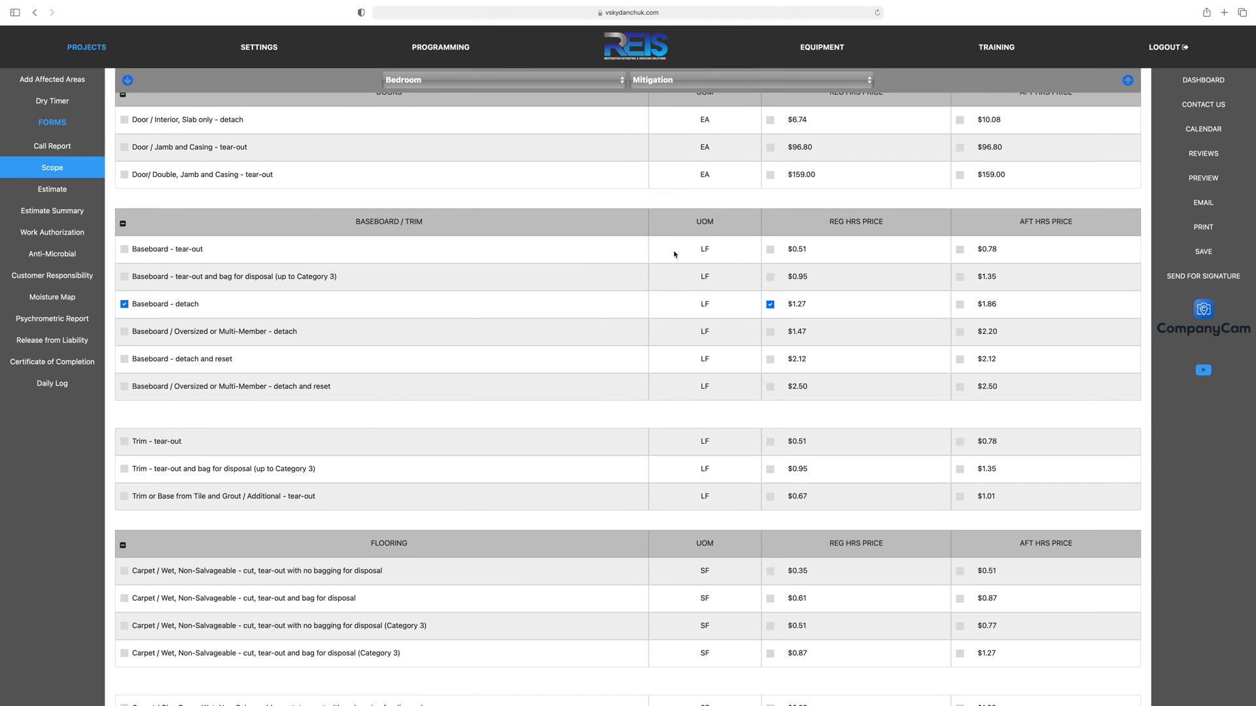
Step: Look through the Flooring items and the Drywall / Walls items in the Bedroom's Mitigation scope
{"action": "scroll", "coordinate": [479, 356], "scroll_direction": "down", "scroll_amount": 7}
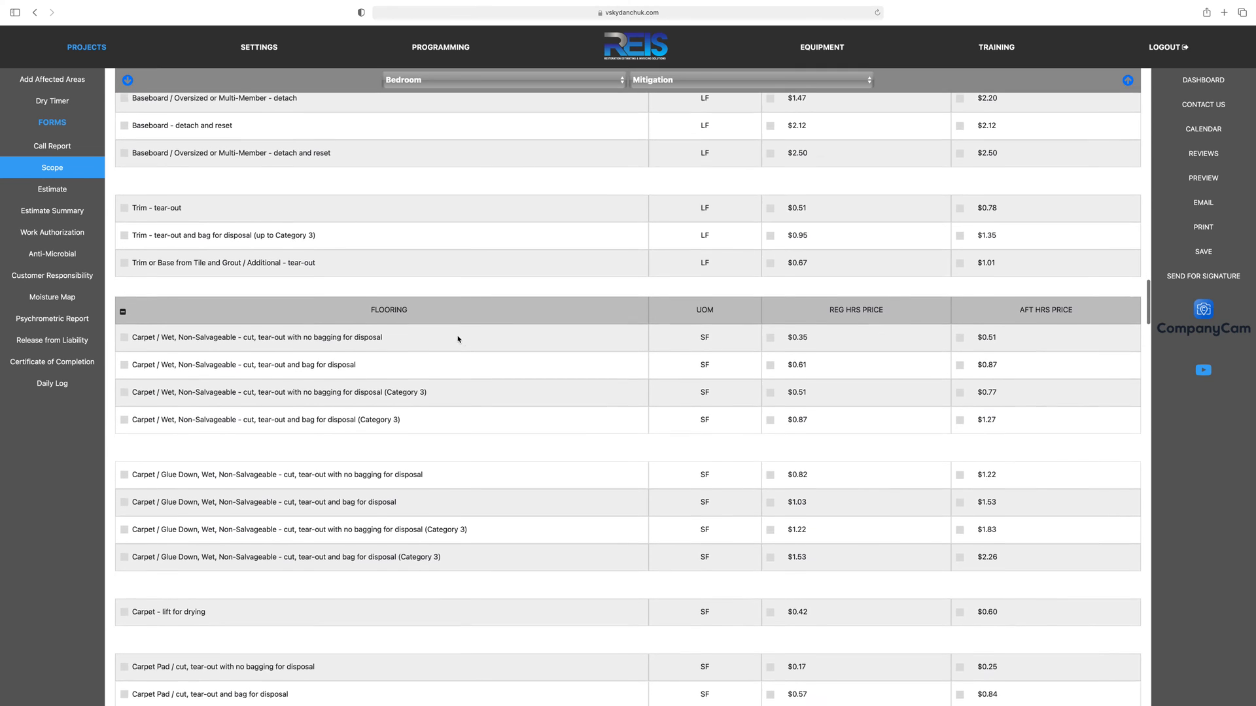
{"action": "scroll", "coordinate": [418, 313], "scroll_direction": "down", "scroll_amount": 3}
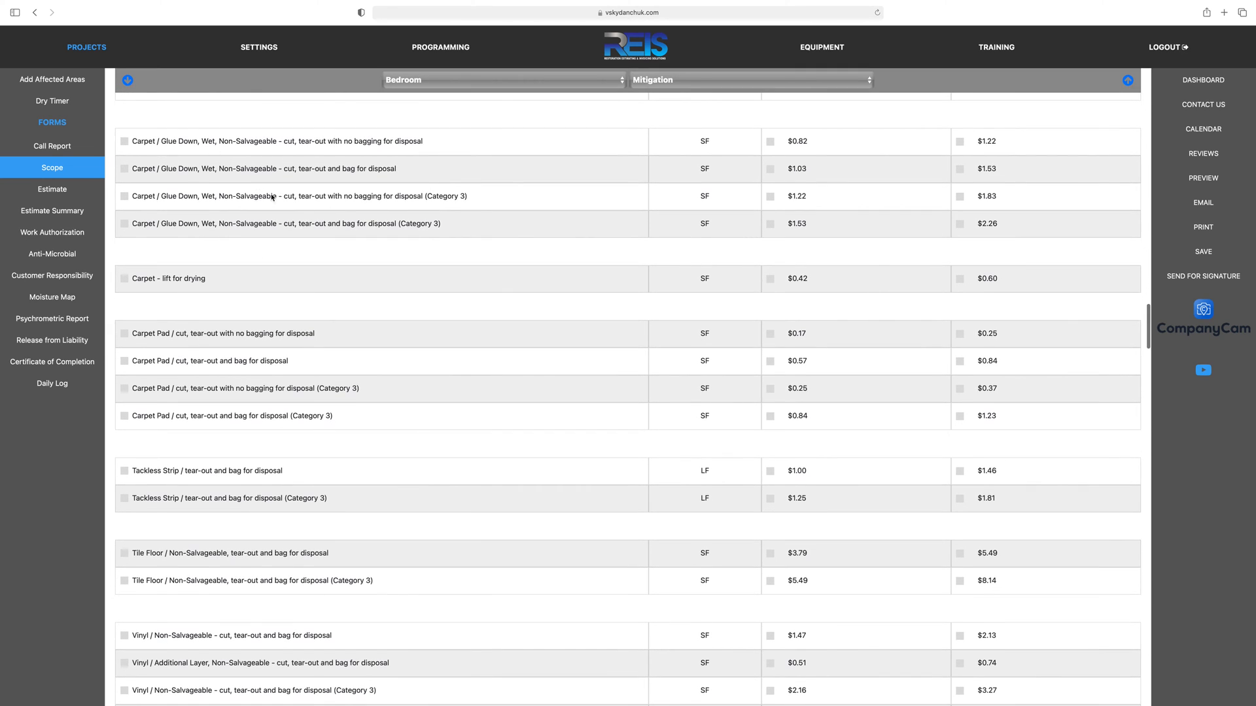
{"action": "scroll", "coordinate": [340, 263], "scroll_direction": "down", "scroll_amount": 1}
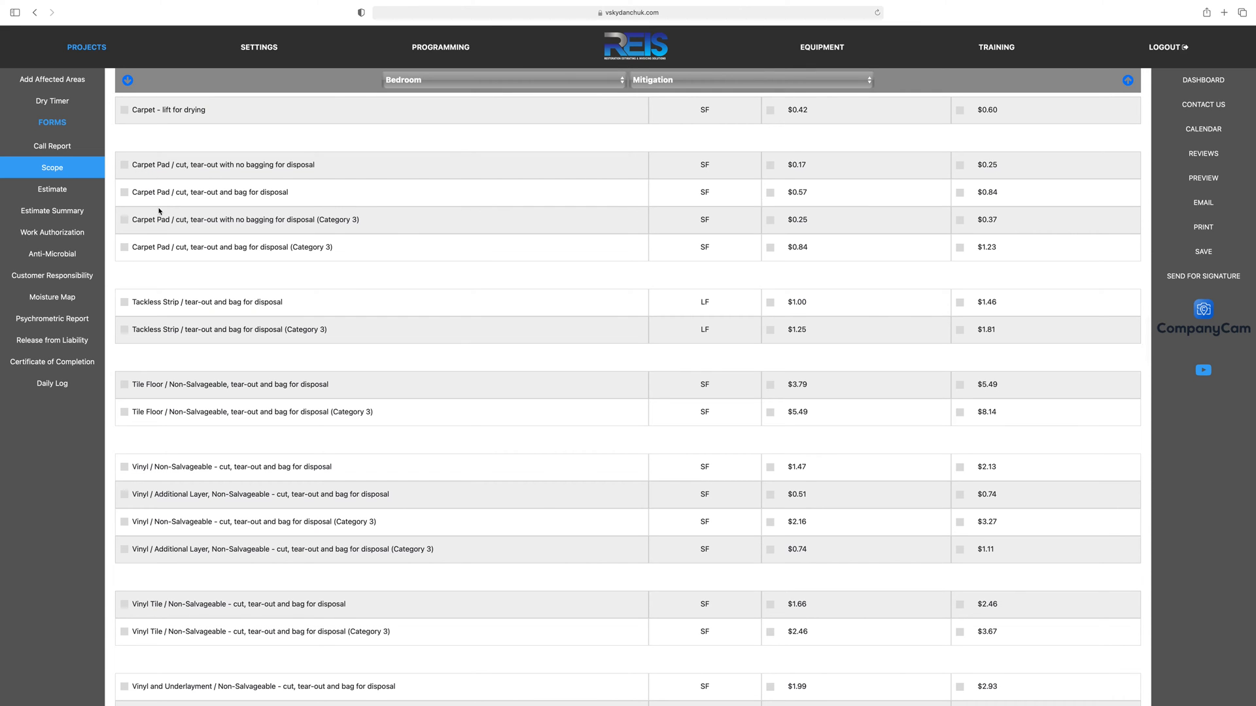
{"action": "scroll", "coordinate": [216, 280], "scroll_direction": "down", "scroll_amount": 1}
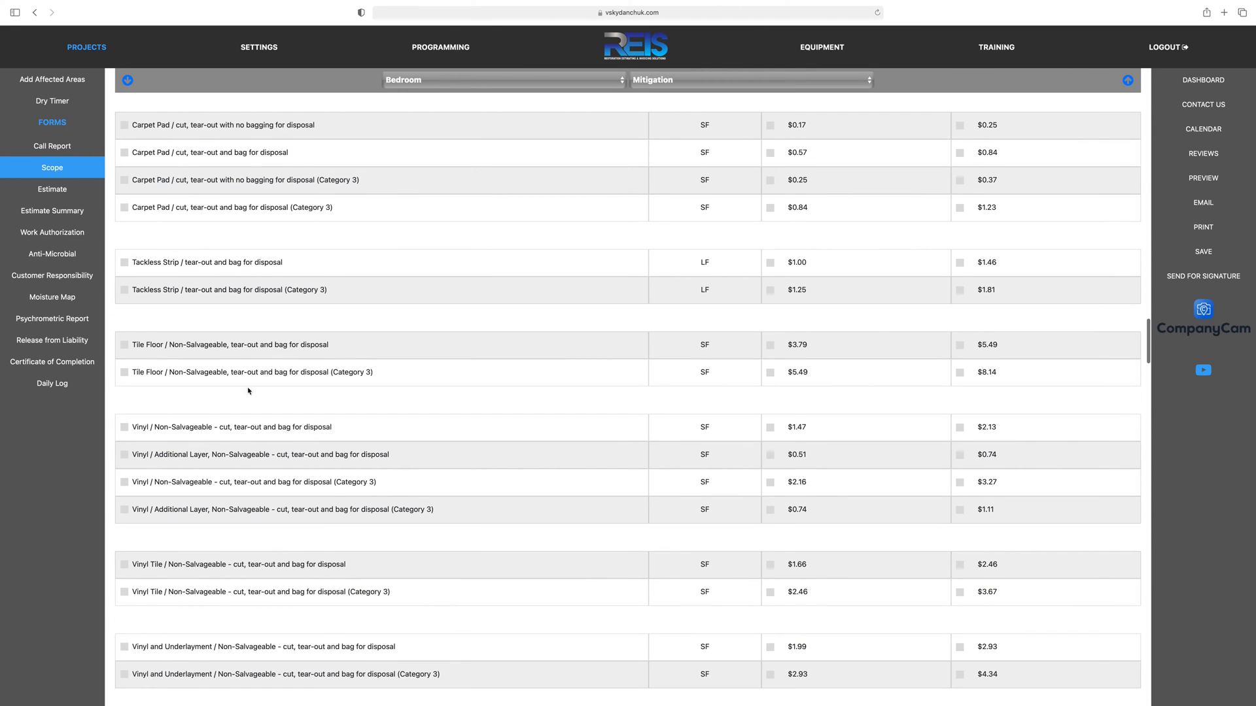
{"action": "scroll", "coordinate": [382, 342], "scroll_direction": "down", "scroll_amount": 3}
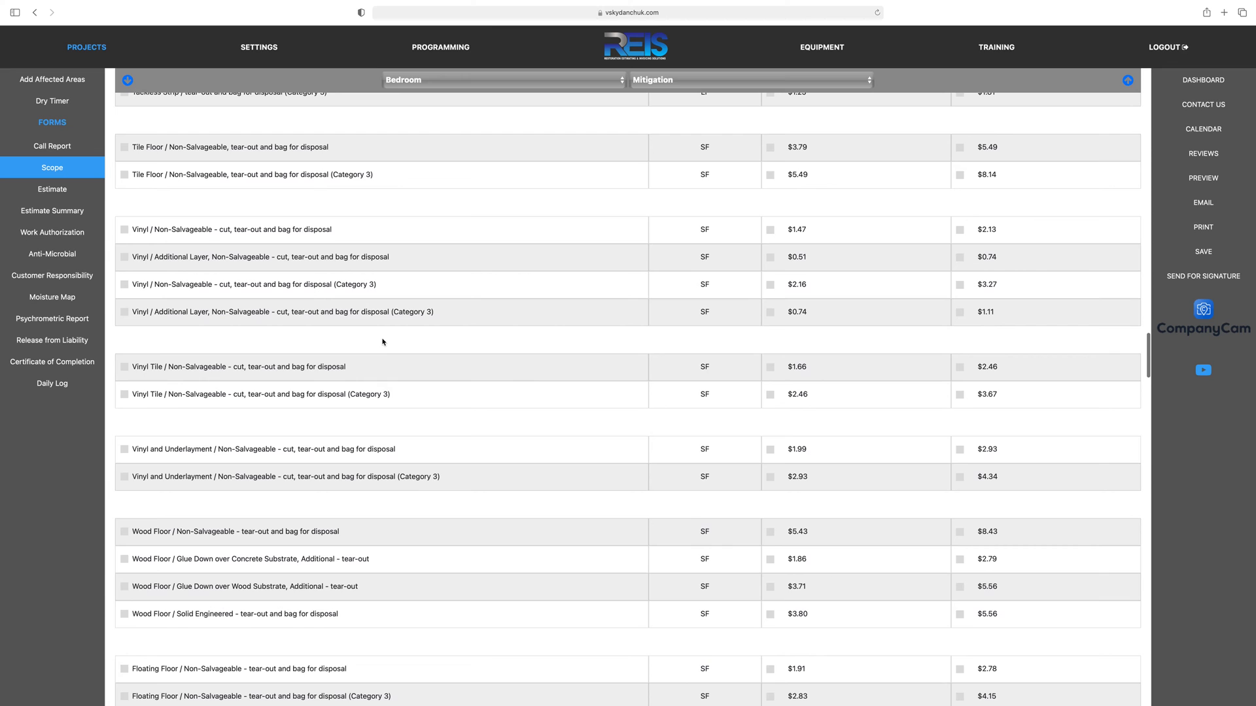
{"action": "scroll", "coordinate": [383, 341], "scroll_direction": "down", "scroll_amount": 6}
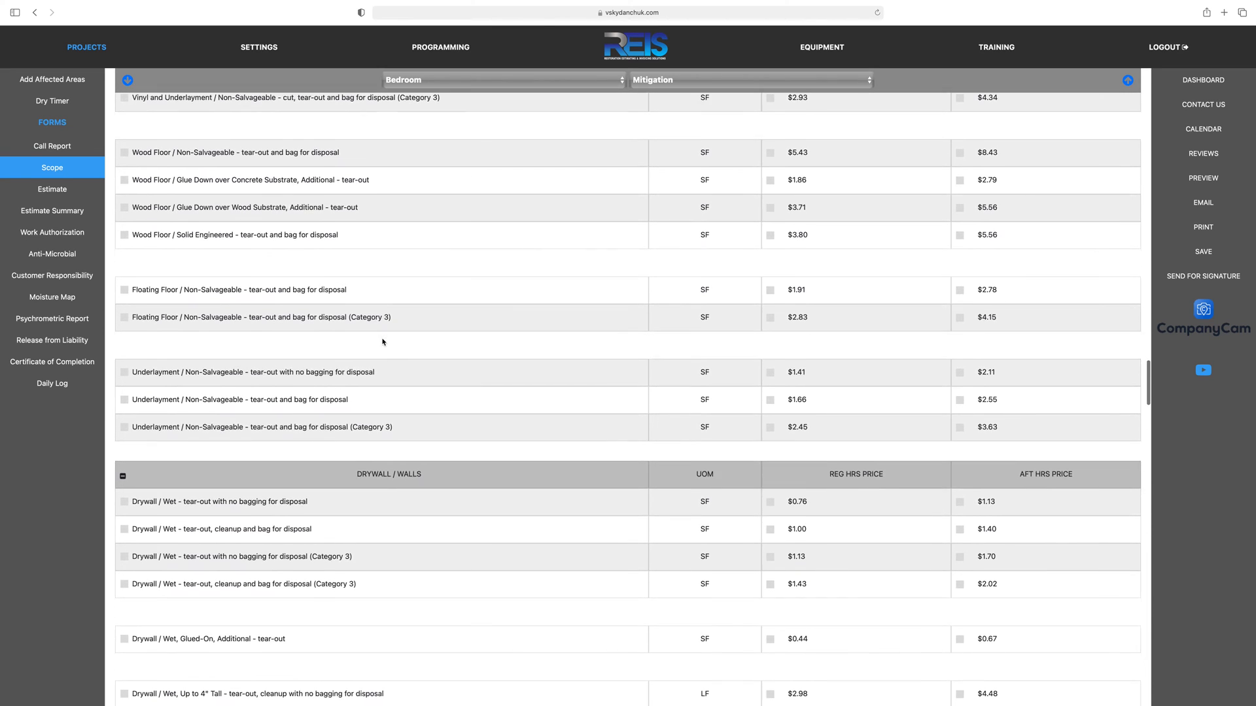
{"action": "scroll", "coordinate": [382, 341], "scroll_direction": "down", "scroll_amount": 4}
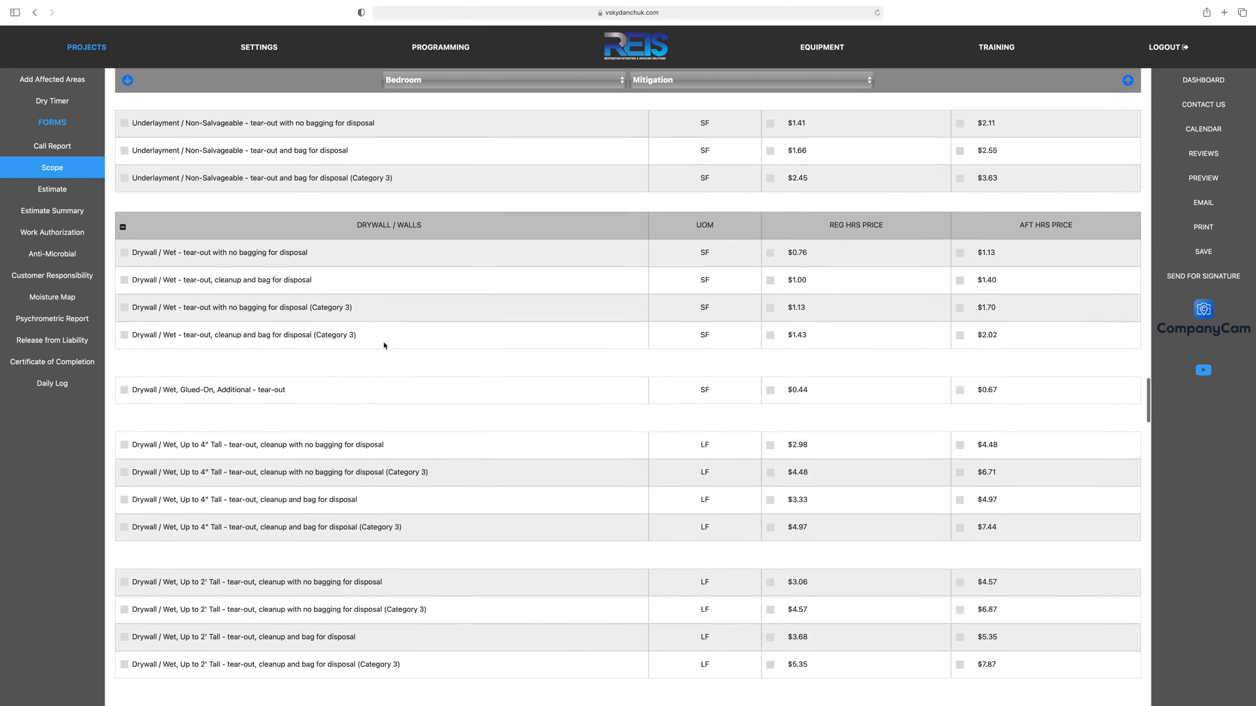
{"action": "scroll", "coordinate": [384, 346], "scroll_direction": "down", "scroll_amount": 1}
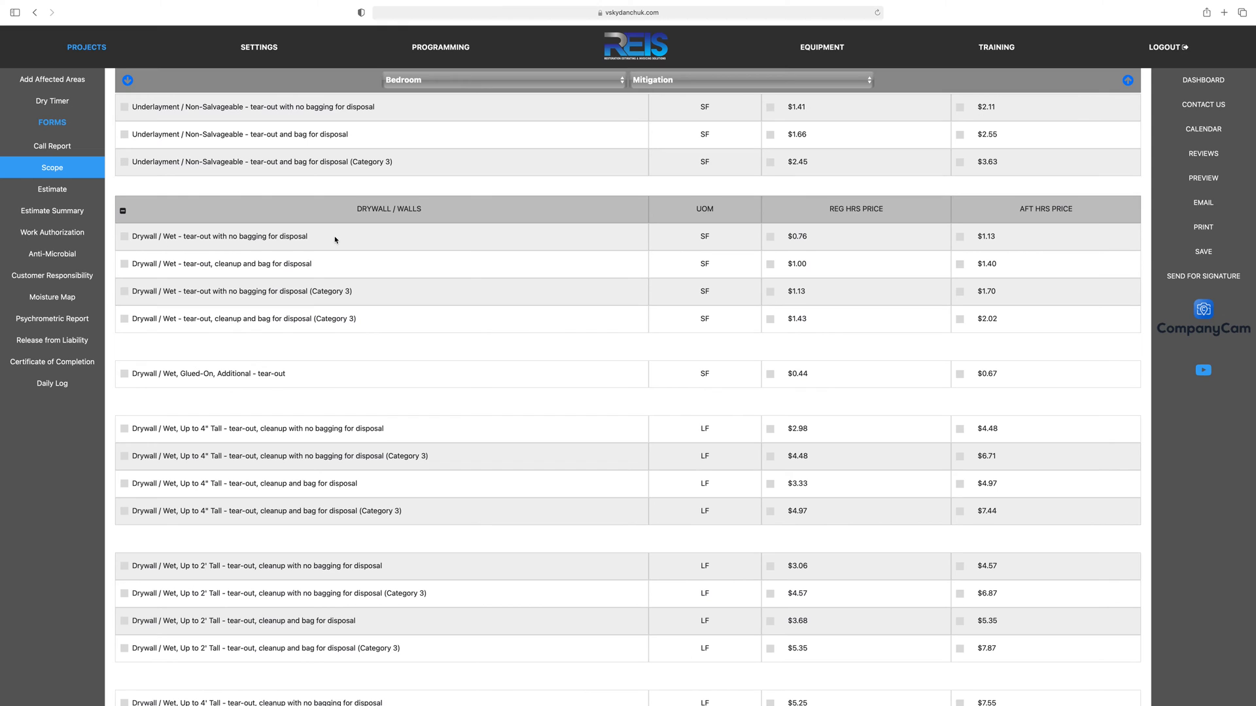
{"action": "scroll", "coordinate": [343, 236], "scroll_direction": "down", "scroll_amount": 2}
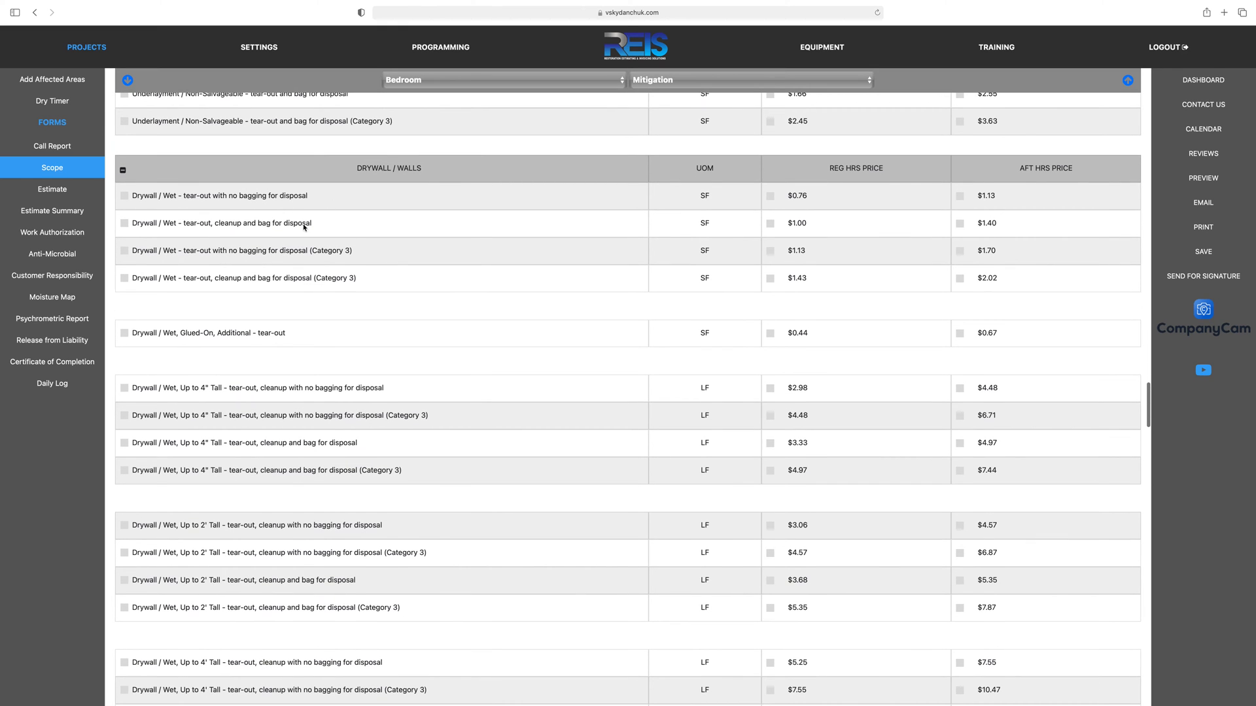
Step: Look through the remaining Drywall / Walls items and the Ceilings, Insulation, Cleaning and Microbial Agent sections of the Bedroom's Mitigation scope
{"action": "scroll", "coordinate": [367, 250], "scroll_direction": "down", "scroll_amount": 6}
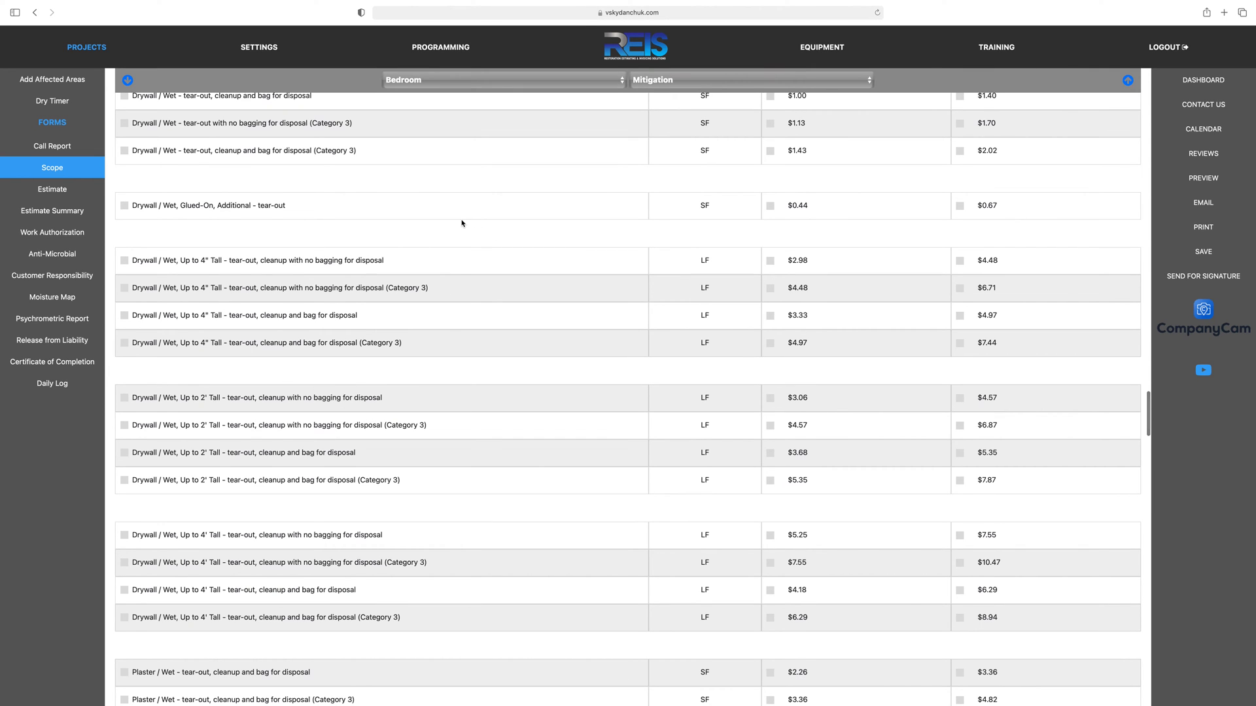
{"action": "scroll", "coordinate": [462, 226], "scroll_direction": "down", "scroll_amount": 2}
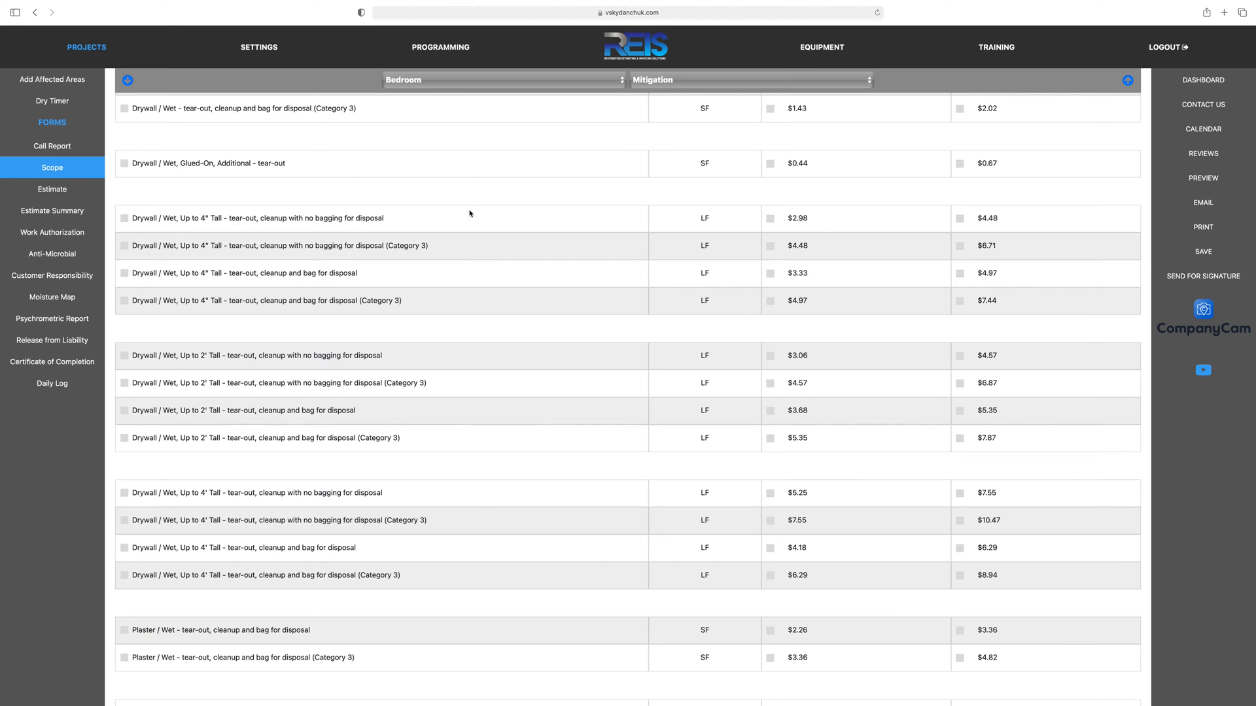
{"action": "scroll", "coordinate": [471, 216], "scroll_direction": "down", "scroll_amount": 6}
{"action": "scroll", "coordinate": [464, 218], "scroll_direction": "down", "scroll_amount": 12}
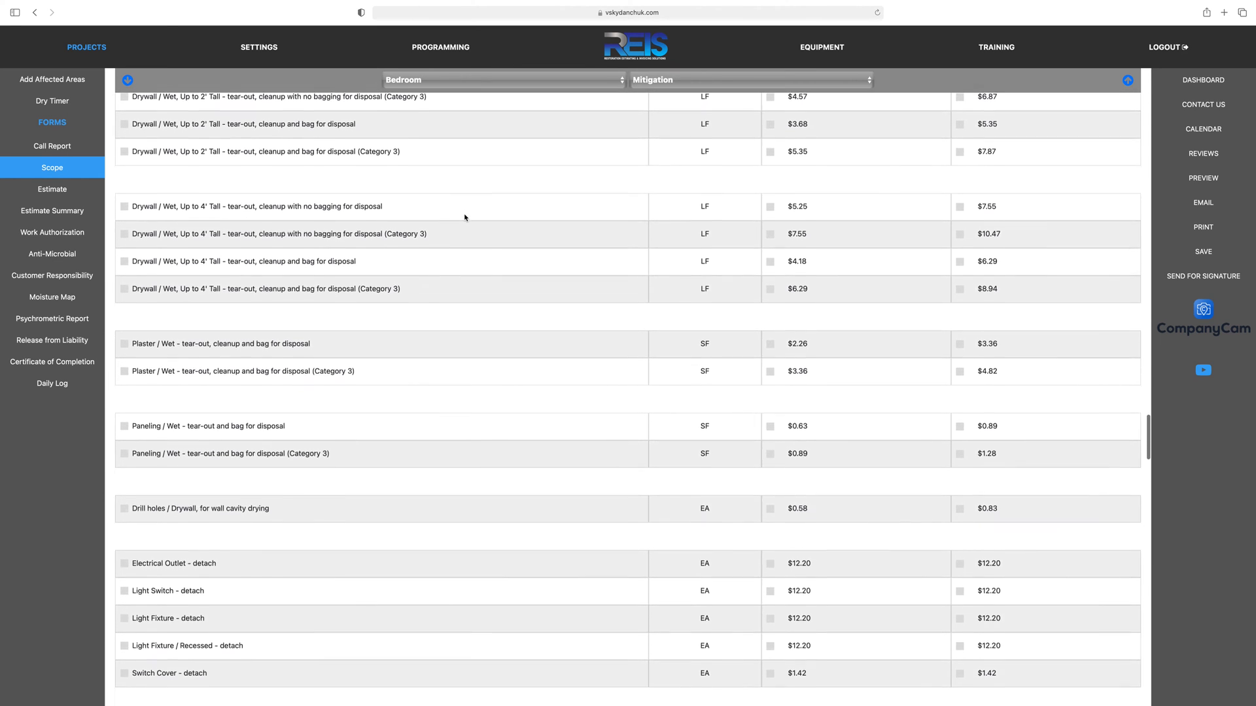
{"action": "scroll", "coordinate": [464, 218], "scroll_direction": "down", "scroll_amount": 12}
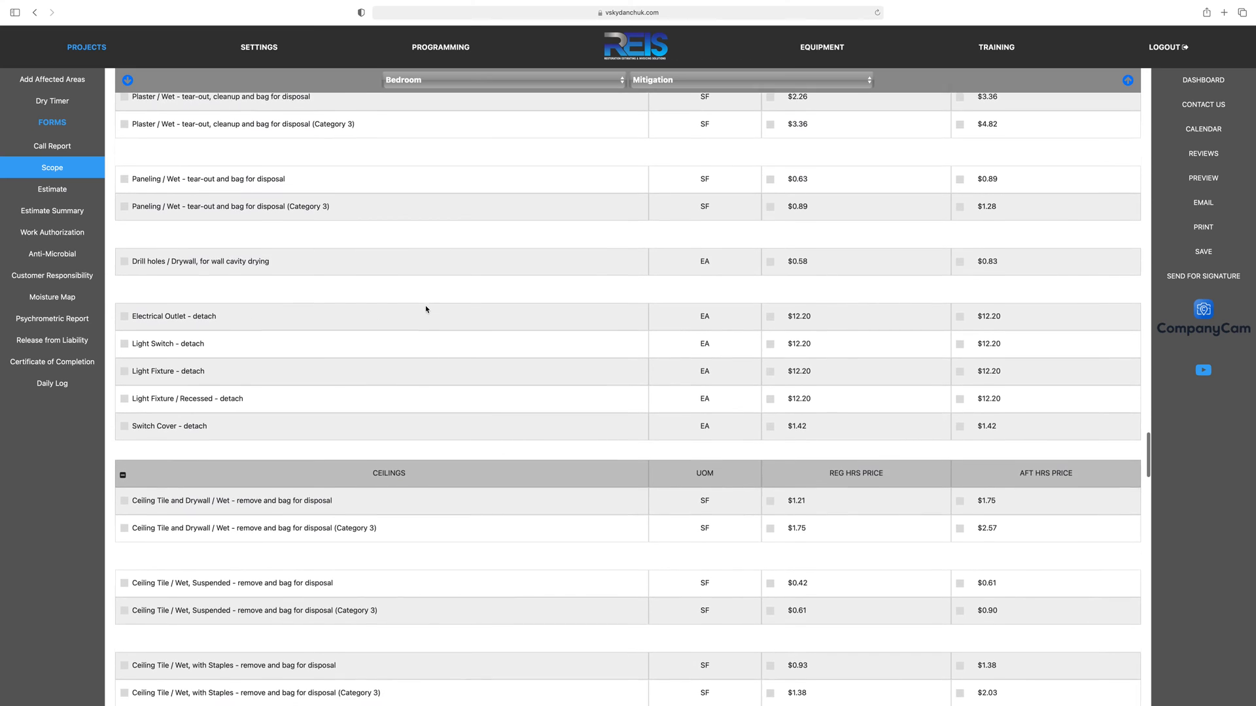
{"action": "scroll", "coordinate": [386, 282], "scroll_direction": "down", "scroll_amount": 18}
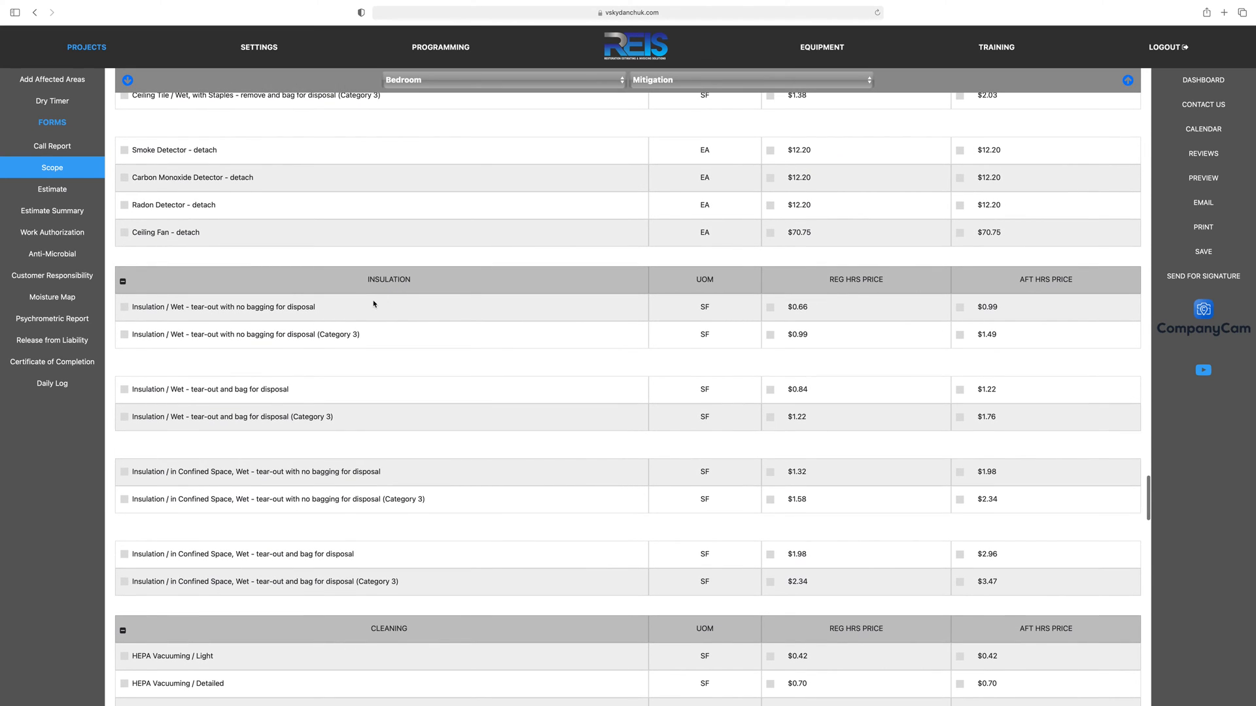
{"action": "scroll", "coordinate": [374, 304], "scroll_direction": "down", "scroll_amount": 15}
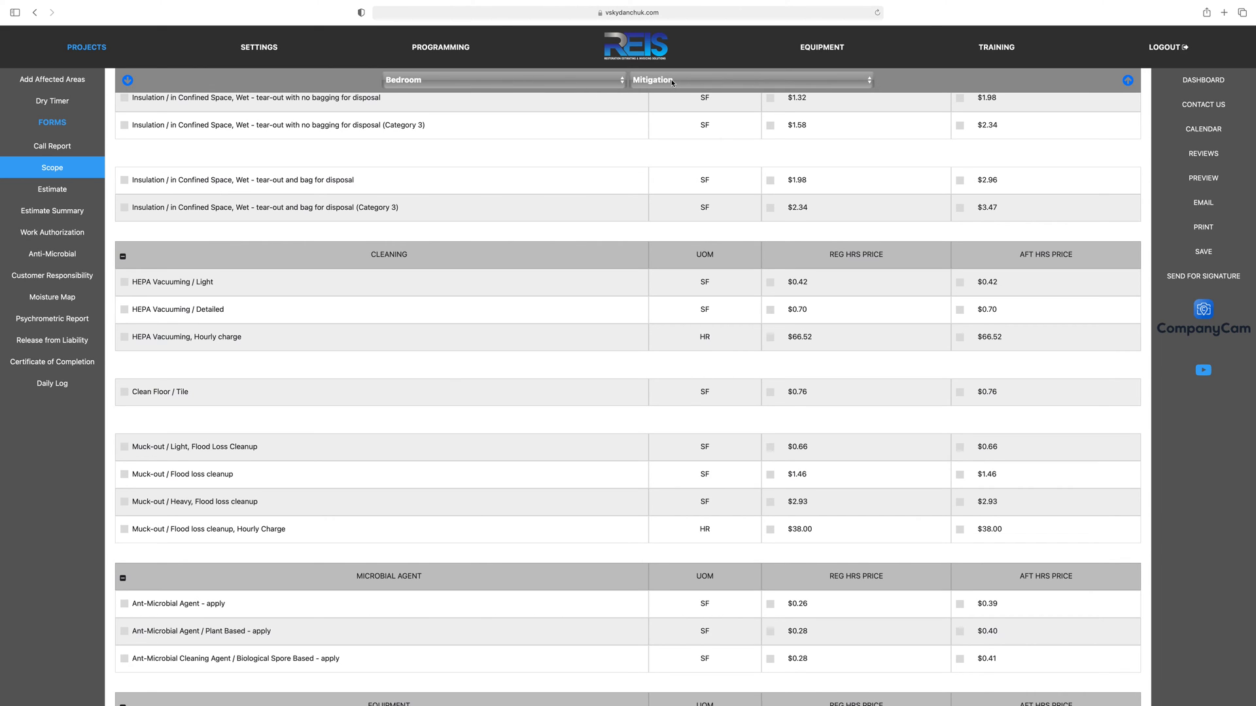
Step: Switch the Bedroom's scope to the Cleaning category and add the Clean carpet flooring item for the Bedroom only
{"action": "left_click", "coordinate": [867, 82]}
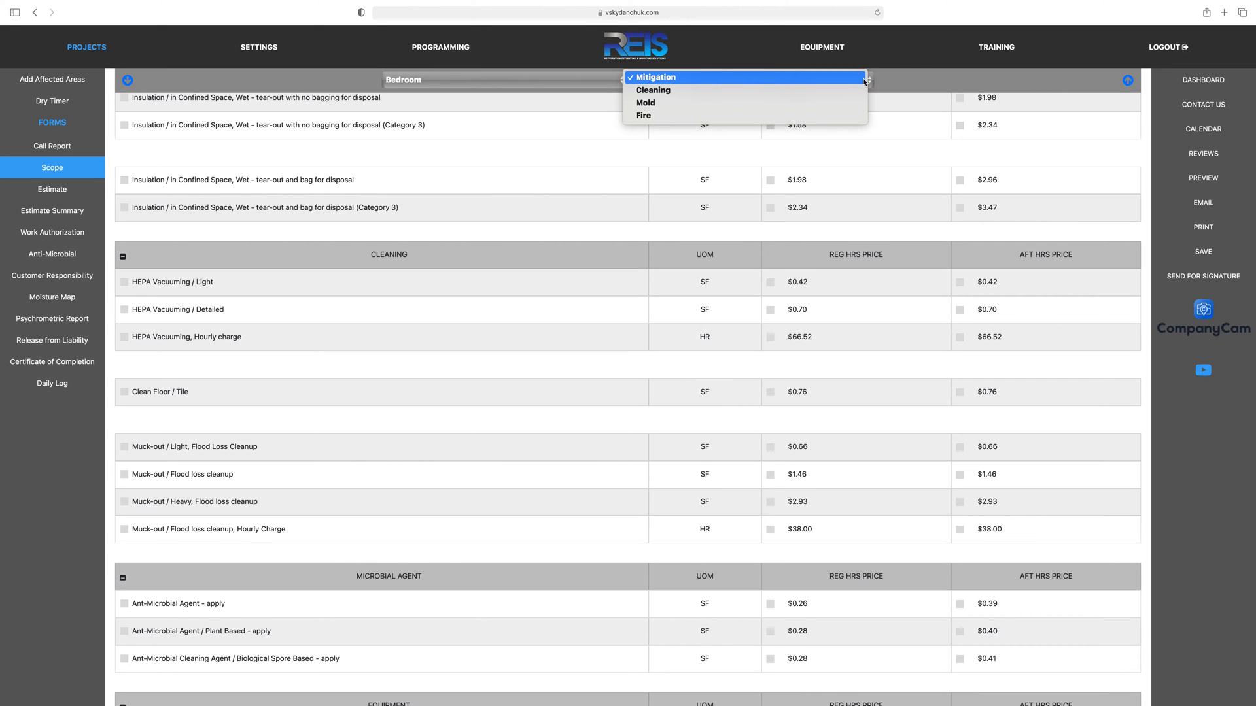
{"action": "left_click", "coordinate": [696, 91]}
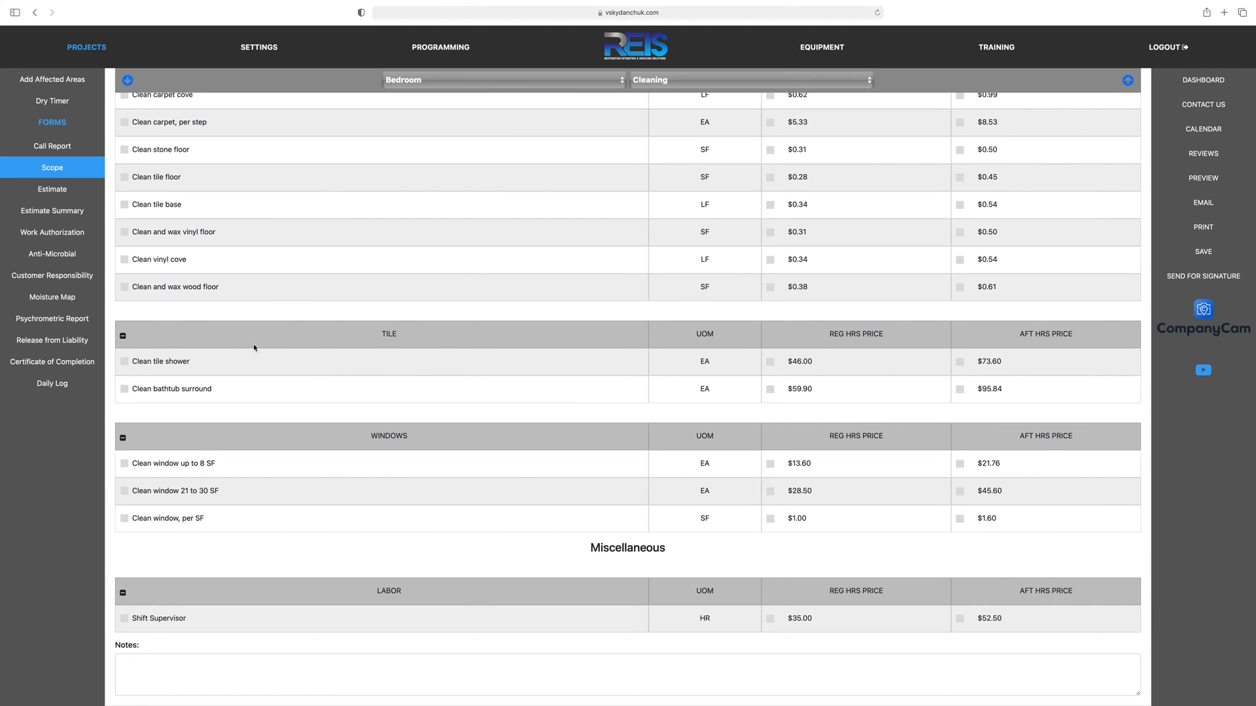
{"action": "scroll", "coordinate": [252, 343], "scroll_direction": "up", "scroll_amount": 20}
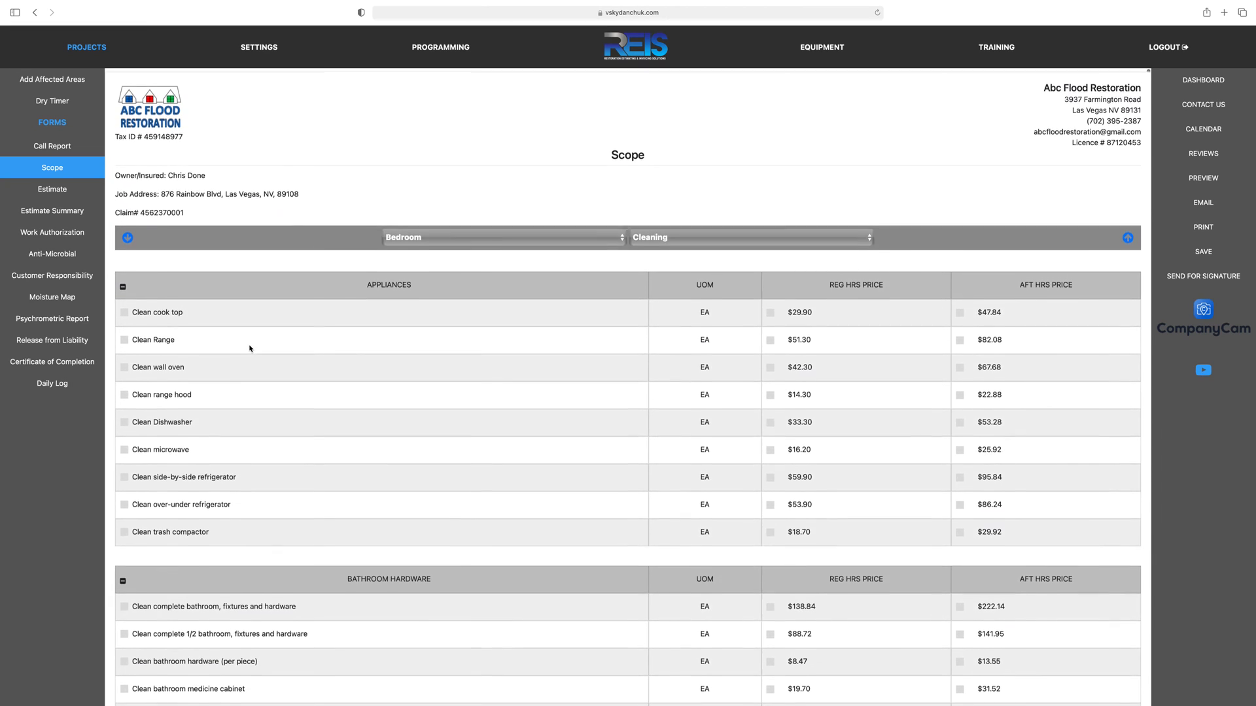
{"action": "scroll", "coordinate": [251, 348], "scroll_direction": "down", "scroll_amount": 3}
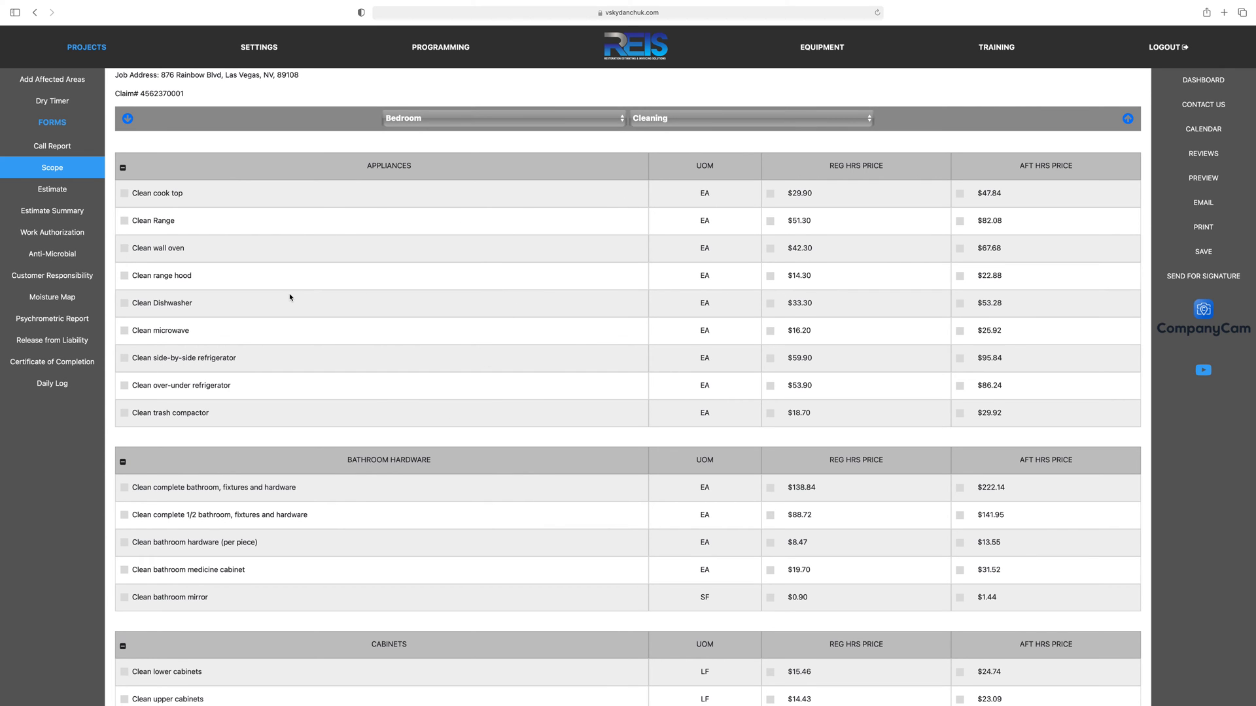
{"action": "scroll", "coordinate": [289, 296], "scroll_direction": "down", "scroll_amount": 13}
{"action": "scroll", "coordinate": [290, 297], "scroll_direction": "down", "scroll_amount": 10}
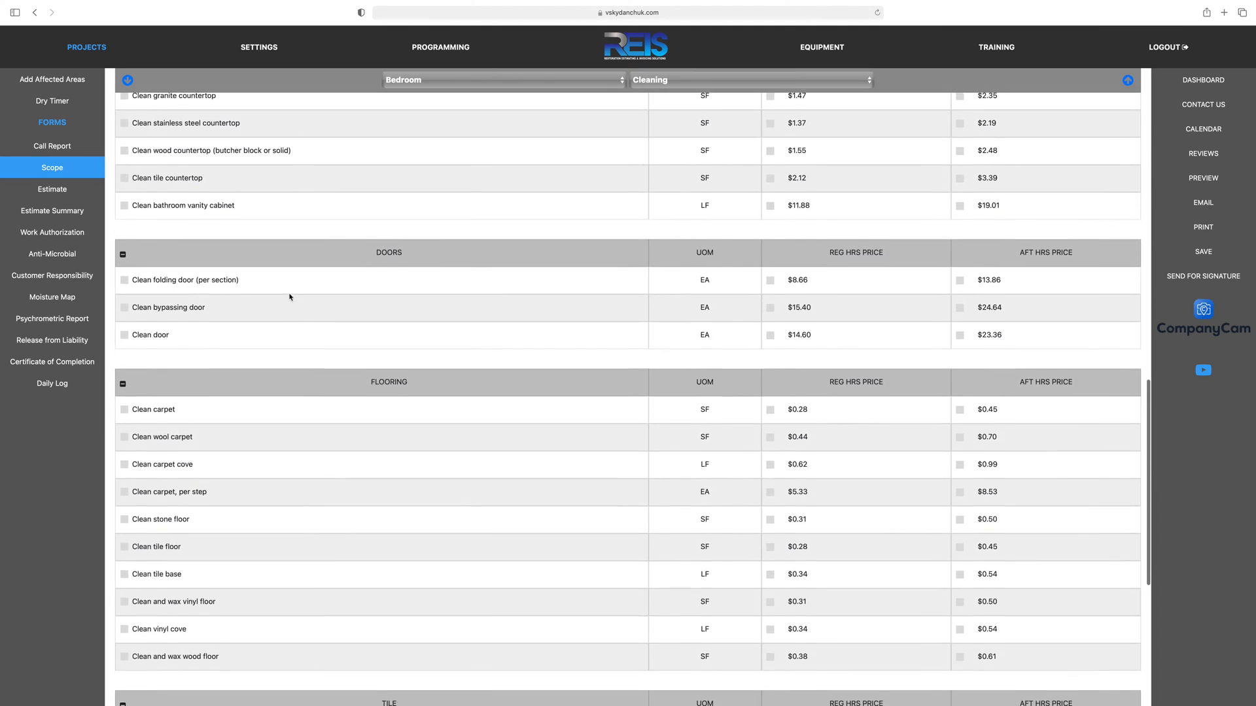
{"action": "scroll", "coordinate": [290, 297], "scroll_direction": "down", "scroll_amount": 5}
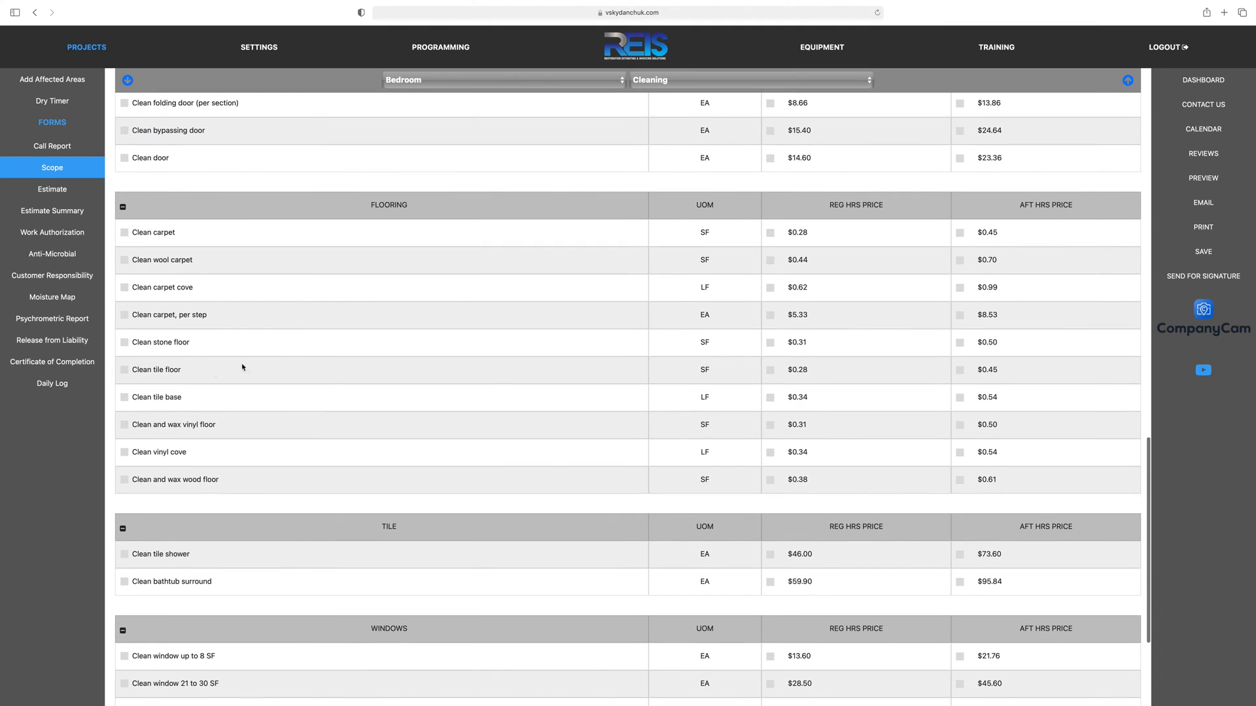
{"action": "left_click", "coordinate": [125, 234]}
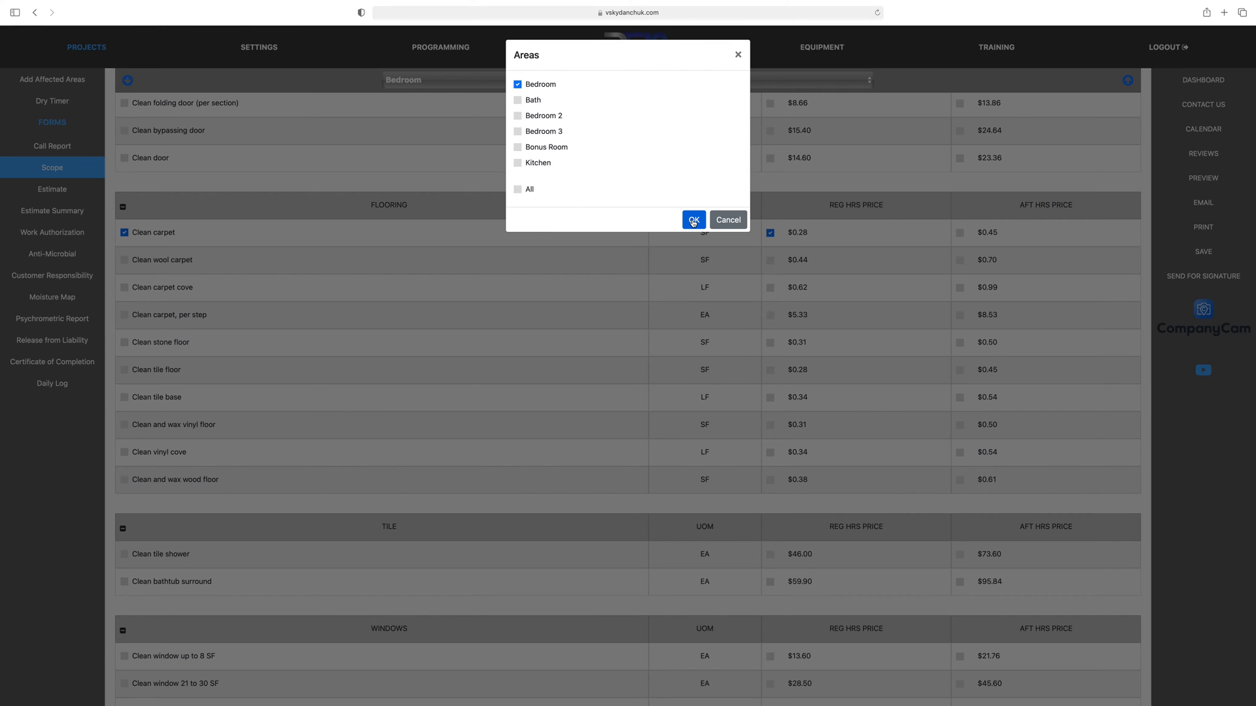
{"action": "left_click", "coordinate": [694, 223]}
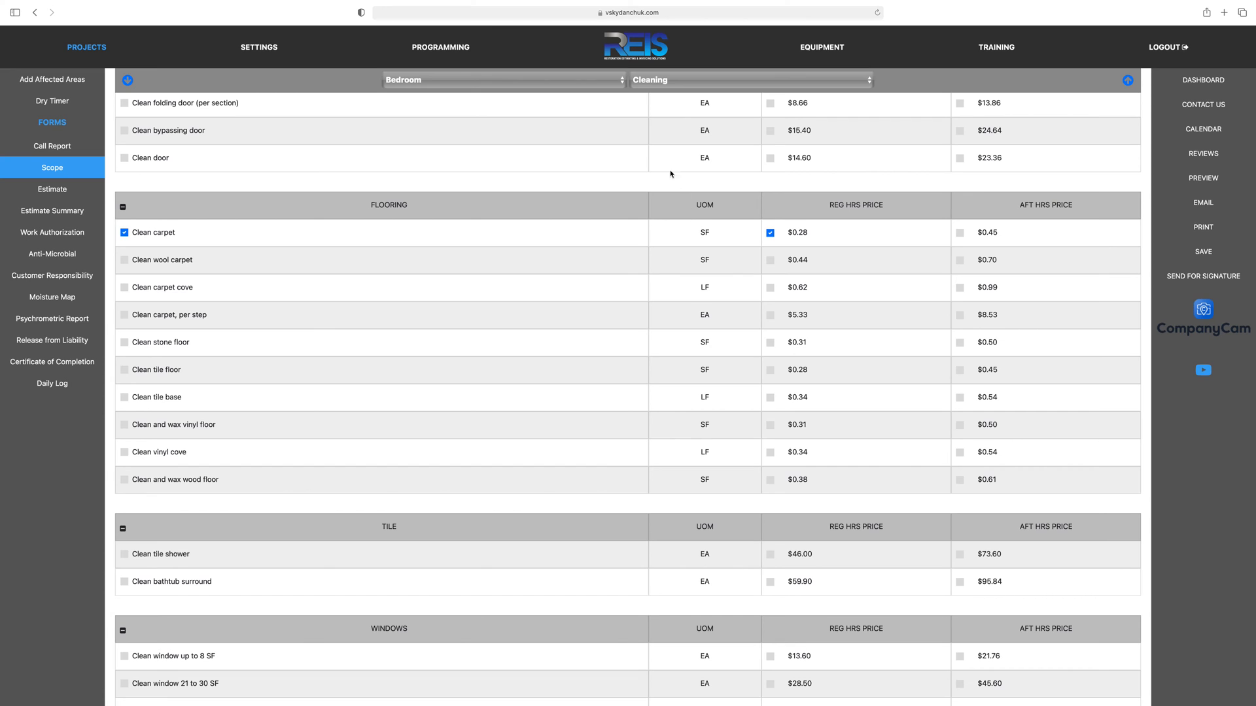
Step: Switch the Bedroom's scope category back to Mitigation and return to the start of the form
{"action": "scroll", "coordinate": [678, 114], "scroll_direction": "up", "scroll_amount": 3}
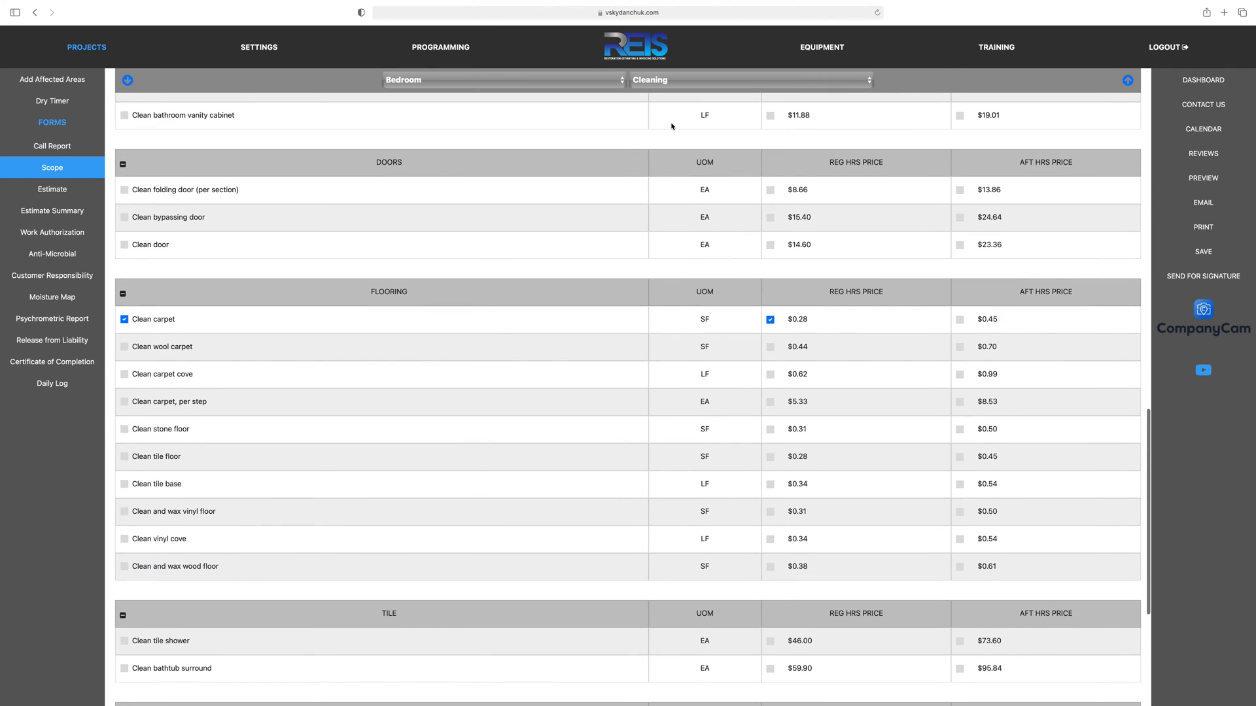
{"action": "left_click", "coordinate": [784, 83]}
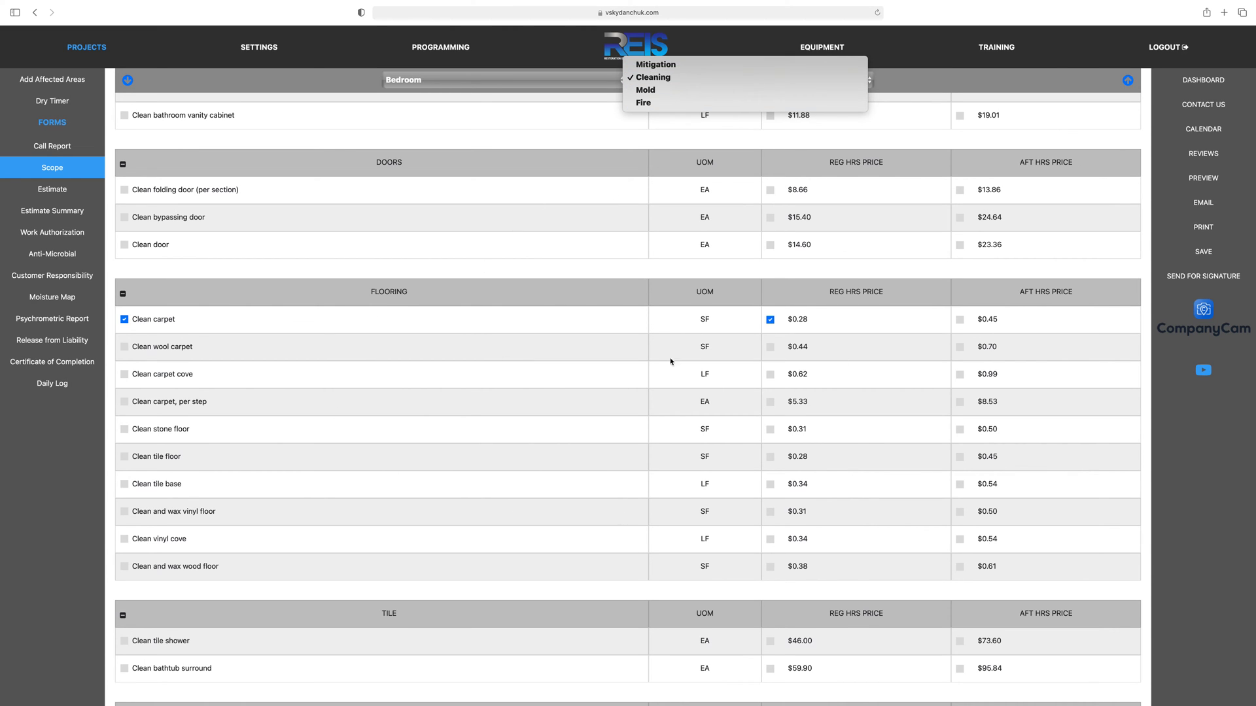
{"action": "left_click", "coordinate": [663, 64]}
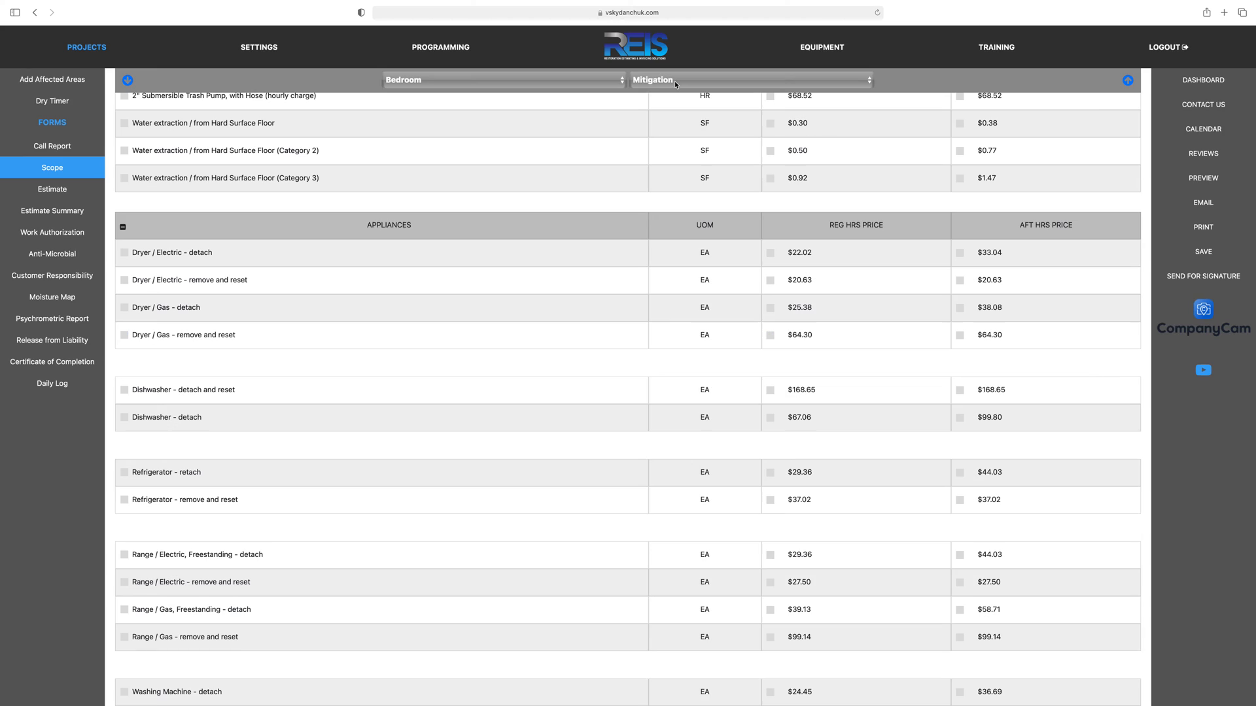
{"action": "scroll", "coordinate": [384, 208], "scroll_direction": "up", "scroll_amount": 5}
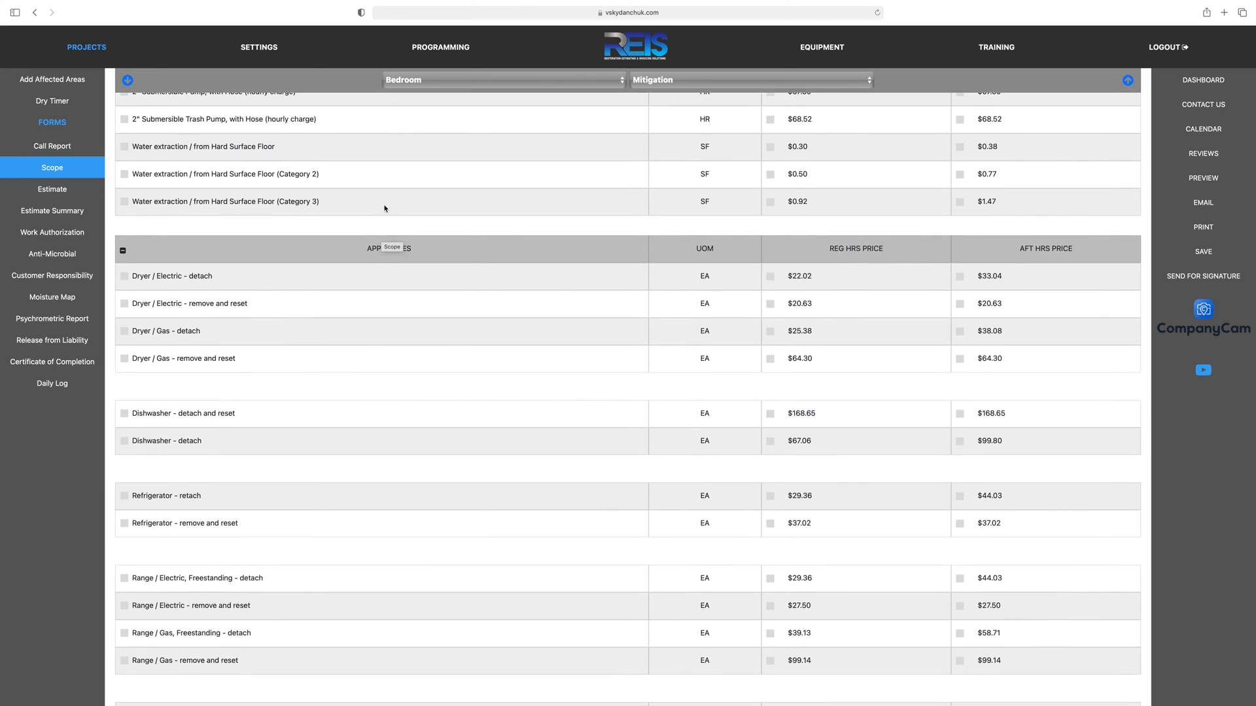
{"action": "scroll", "coordinate": [384, 208], "scroll_direction": "up", "scroll_amount": 10}
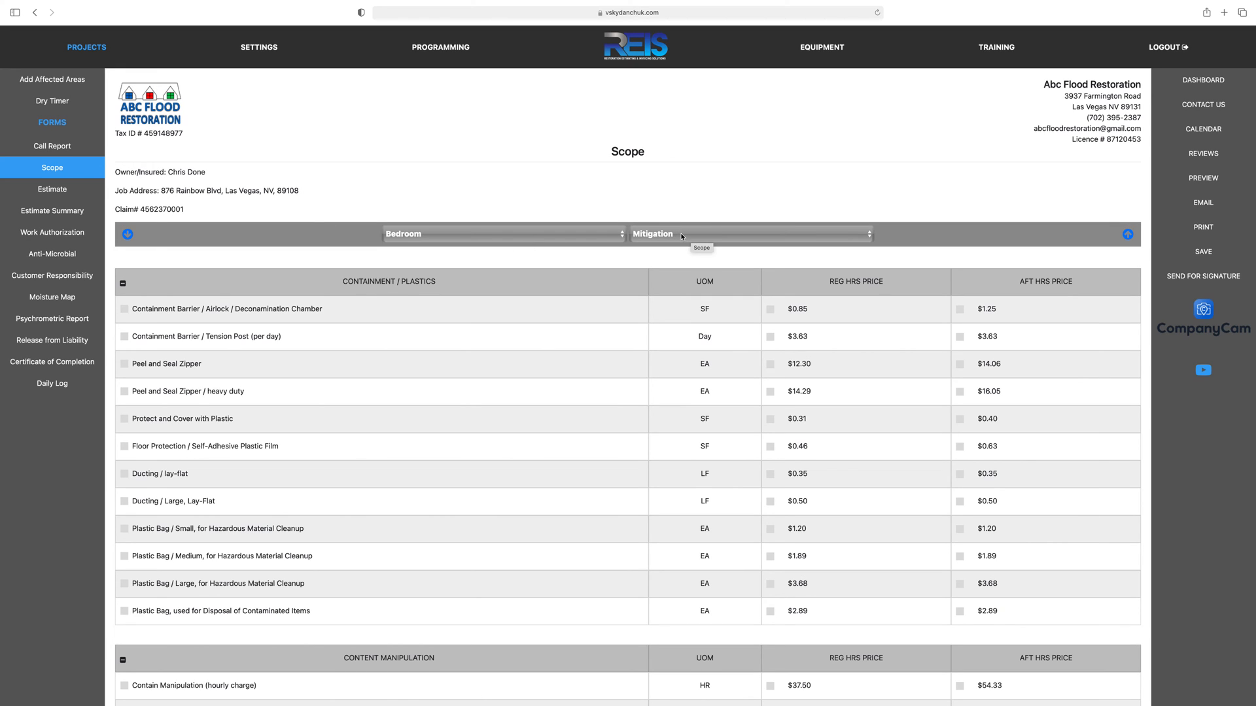
Step: View the Cleaning category for the Bedroom once more, return to Mitigation and review the available scope categories
{"action": "left_click", "coordinate": [818, 237]}
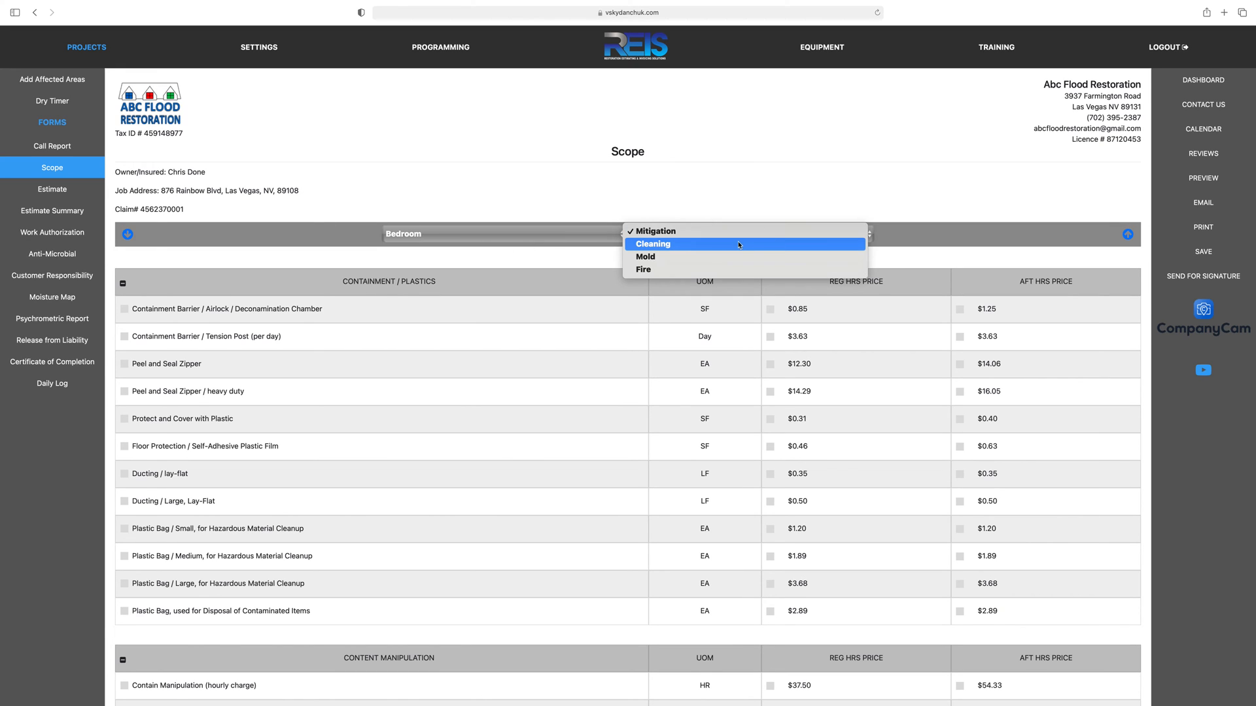
{"action": "left_click", "coordinate": [711, 244]}
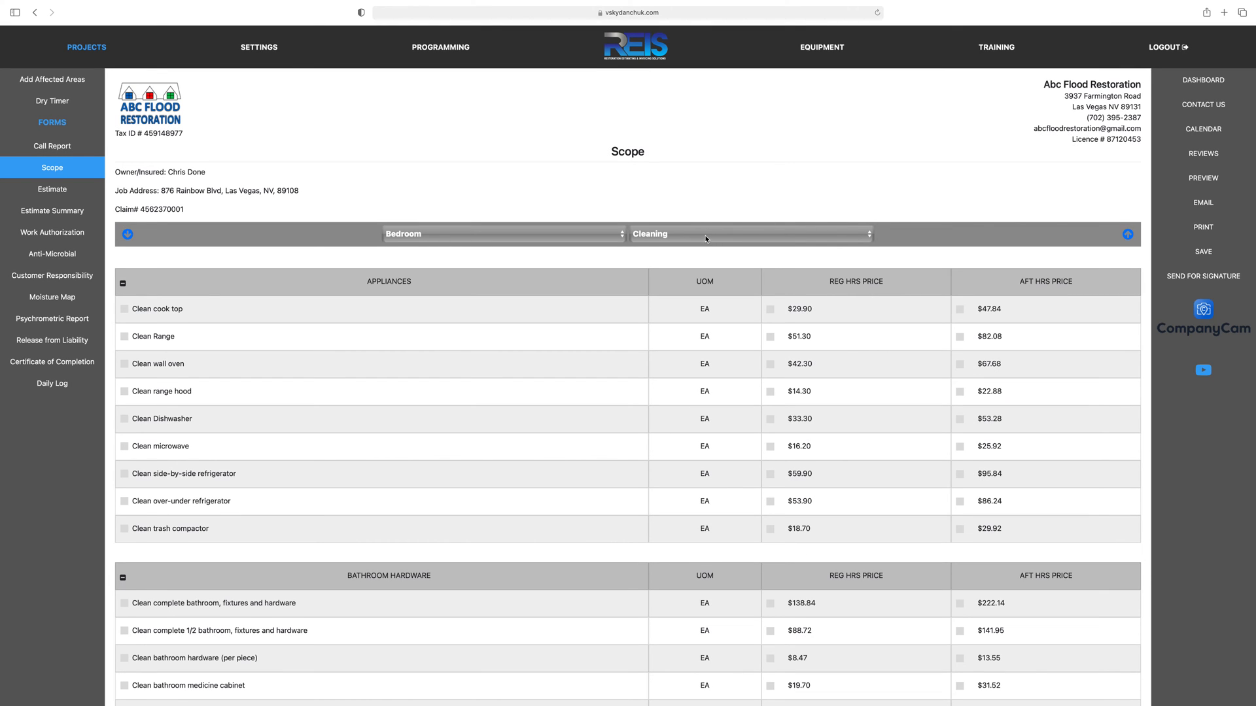
{"action": "left_click", "coordinate": [871, 237]}
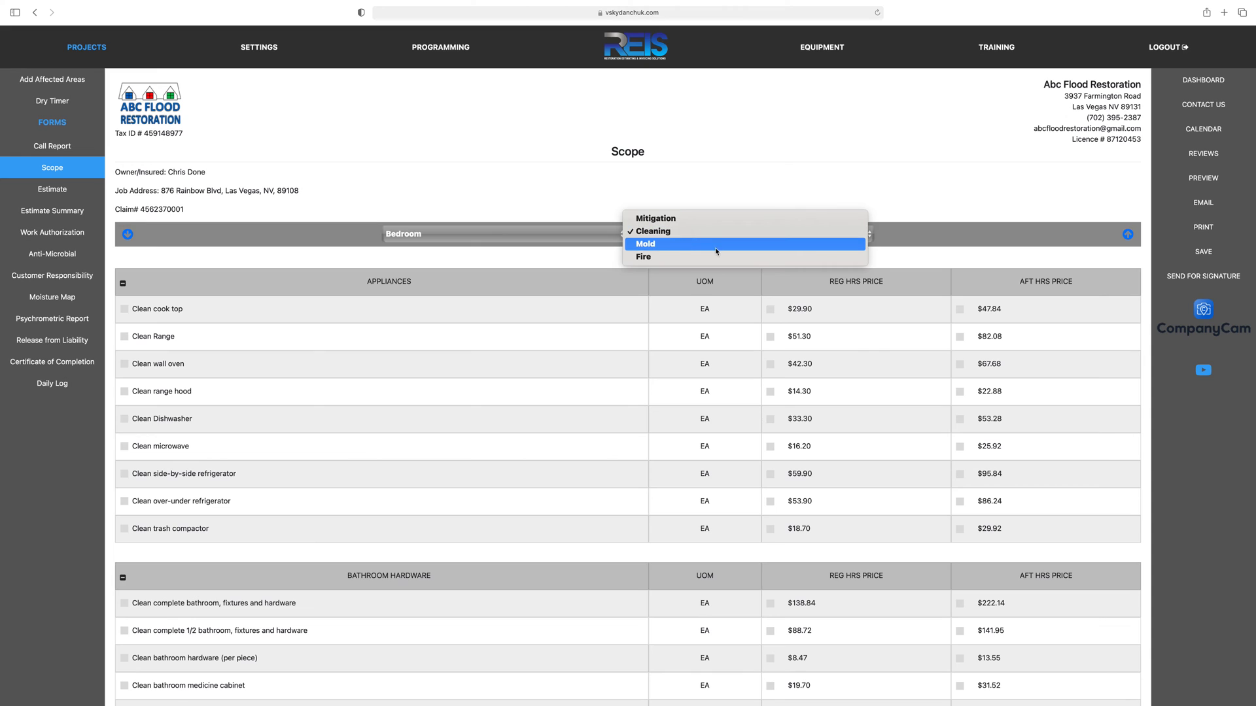
{"action": "left_click", "coordinate": [685, 220]}
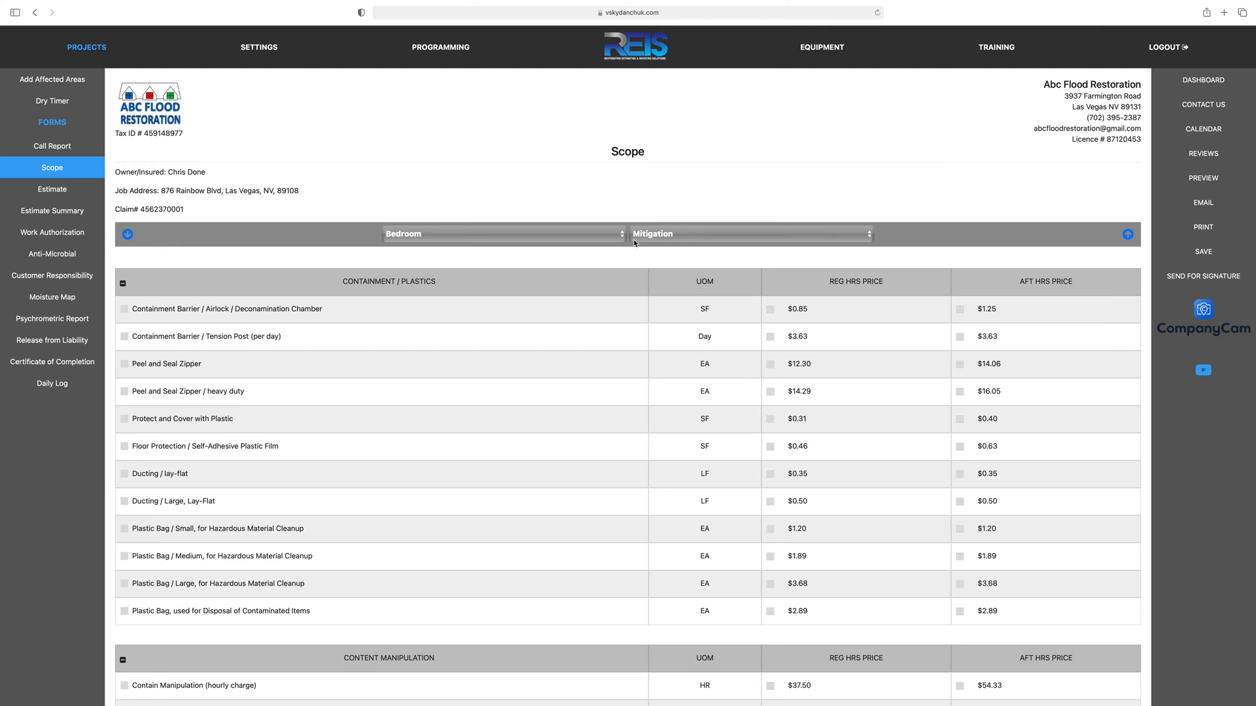
{"action": "left_click", "coordinate": [699, 236]}
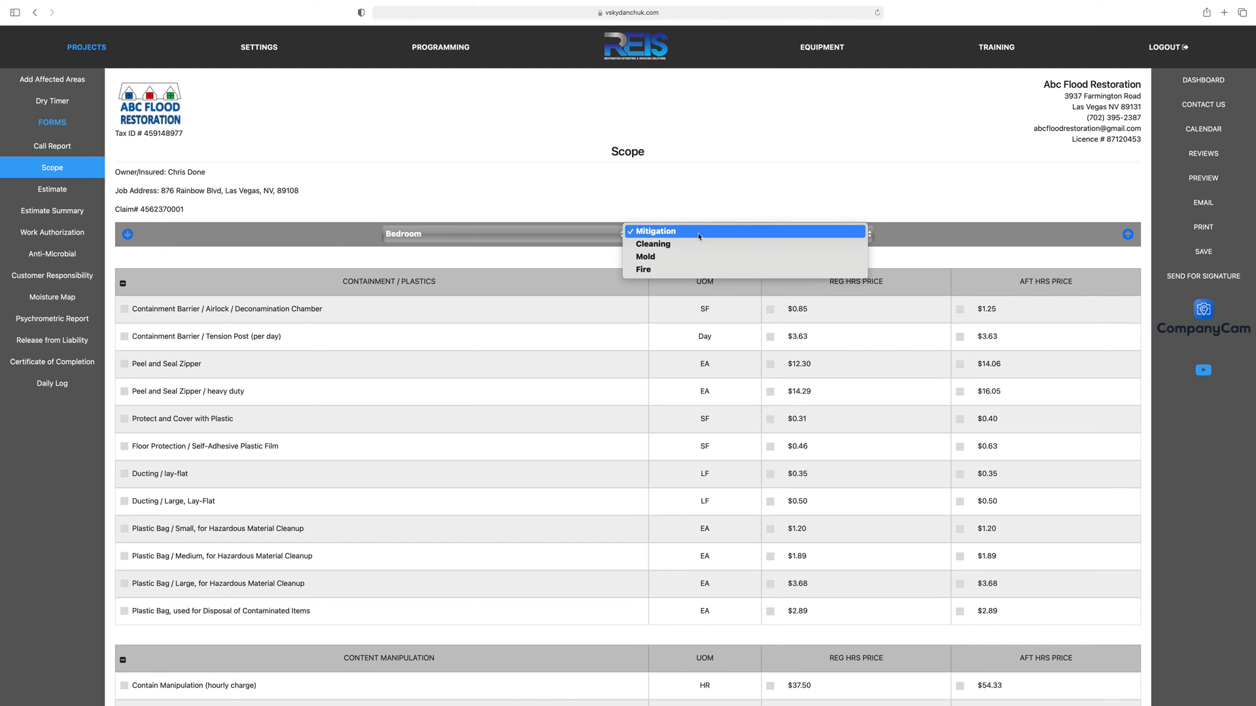
{"action": "left_click", "coordinate": [649, 234]}
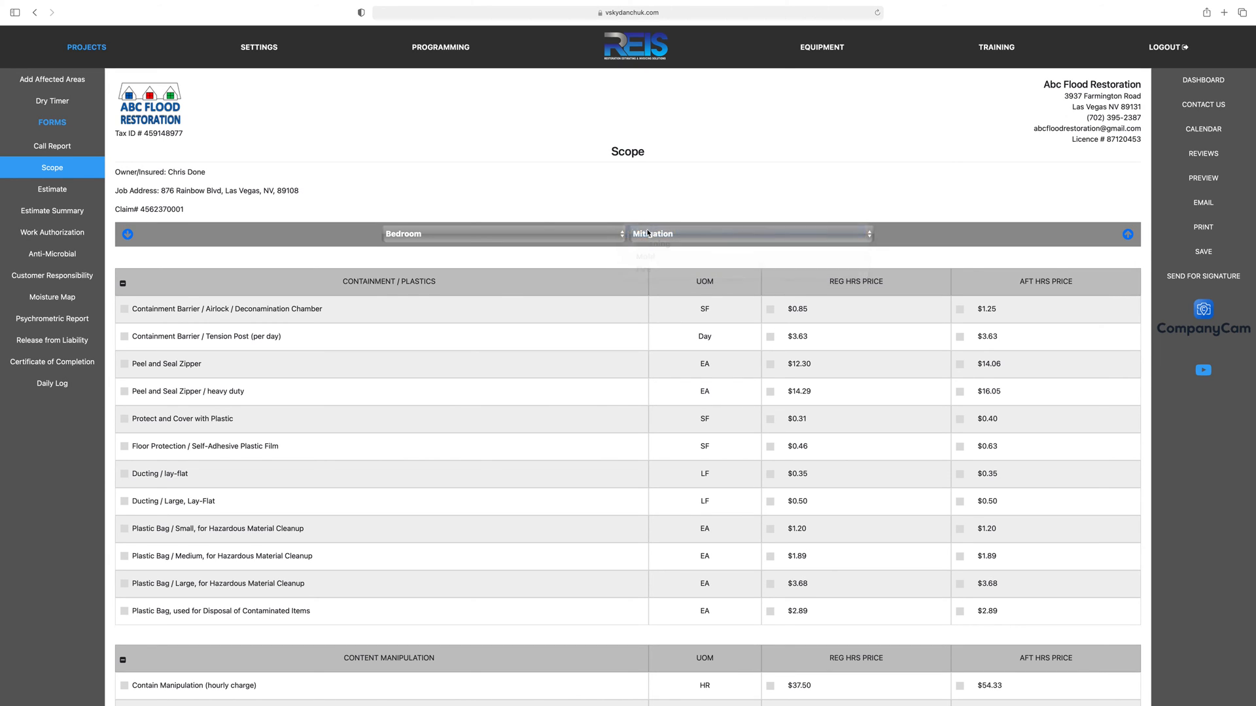
Step: Go to the Miscellaneous section and add the Emergency Service Call labor item at the after-hours price
{"action": "scroll", "coordinate": [451, 404], "scroll_direction": "down", "scroll_amount": 2}
{"action": "scroll", "coordinate": [451, 405], "scroll_direction": "down", "scroll_amount": 5}
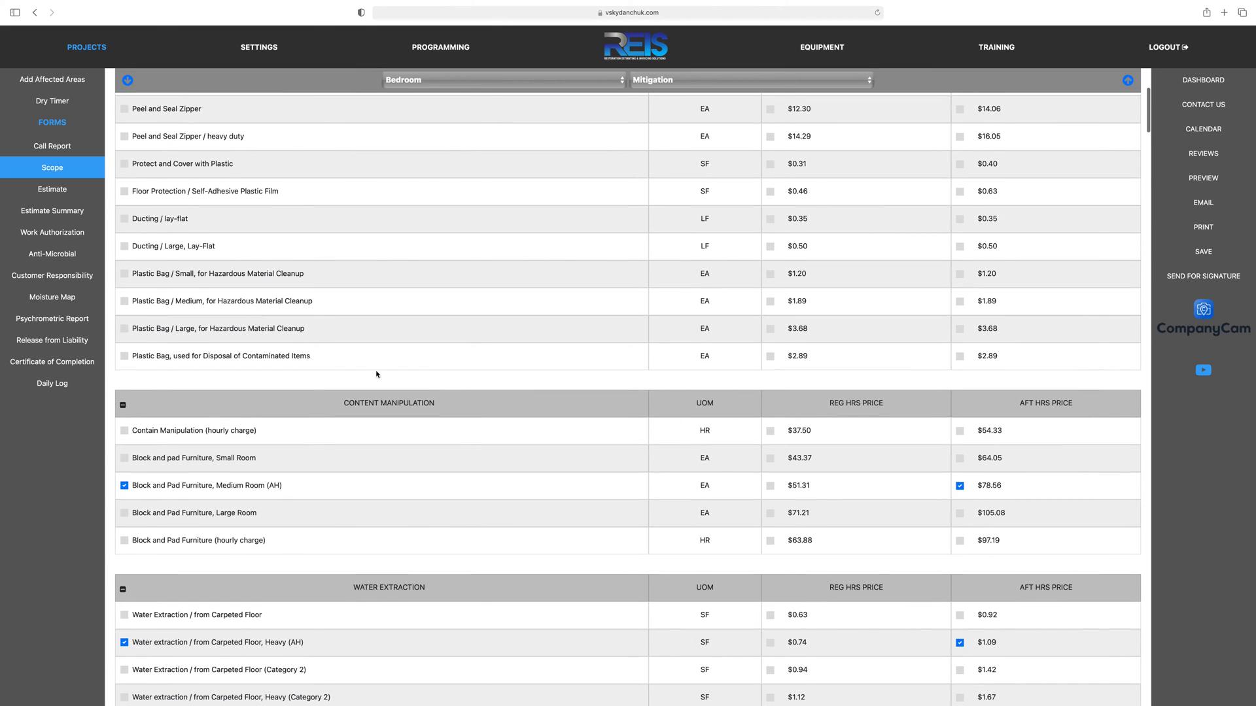
{"action": "left_click", "coordinate": [128, 81]}
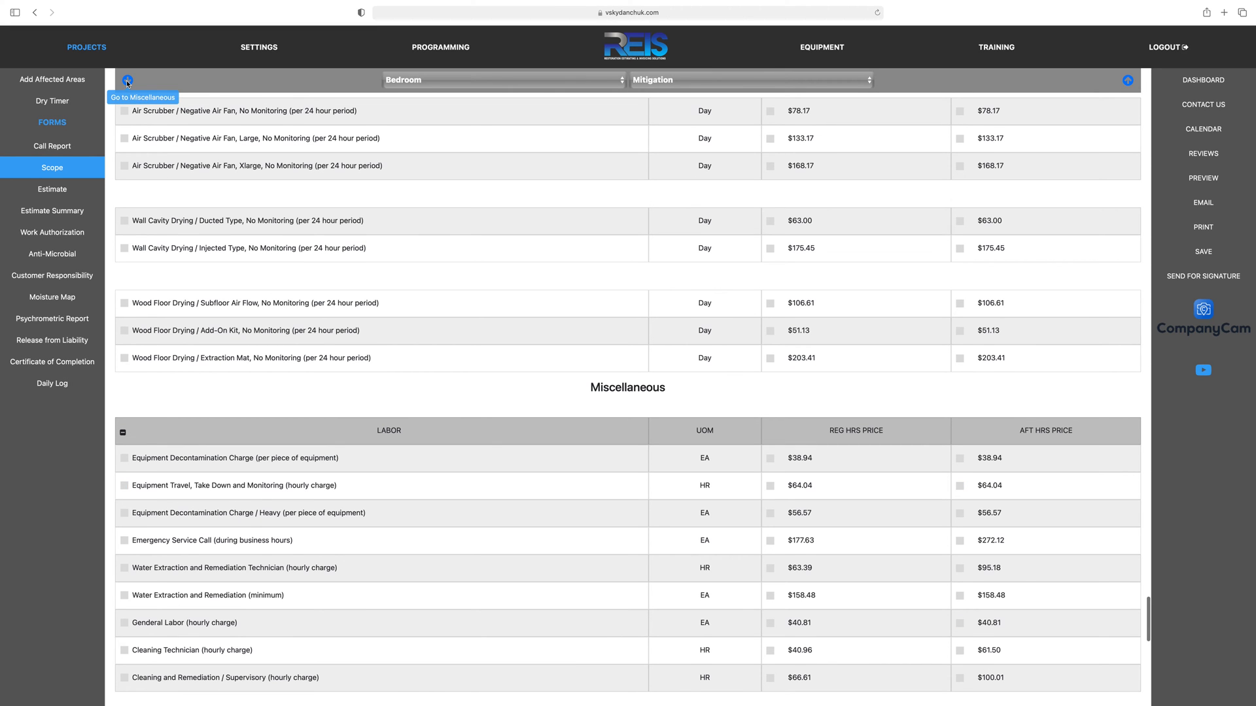
{"action": "scroll", "coordinate": [507, 371], "scroll_direction": "down", "scroll_amount": 2}
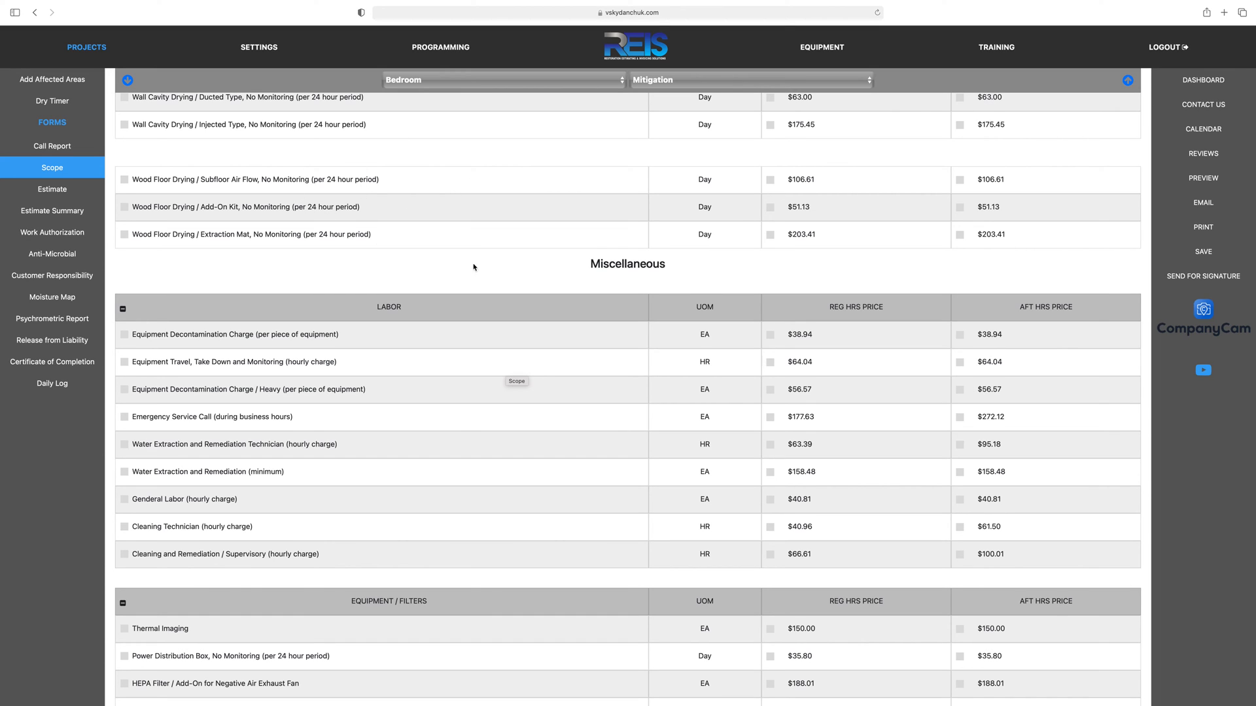
{"action": "scroll", "coordinate": [501, 271], "scroll_direction": "down", "scroll_amount": 3}
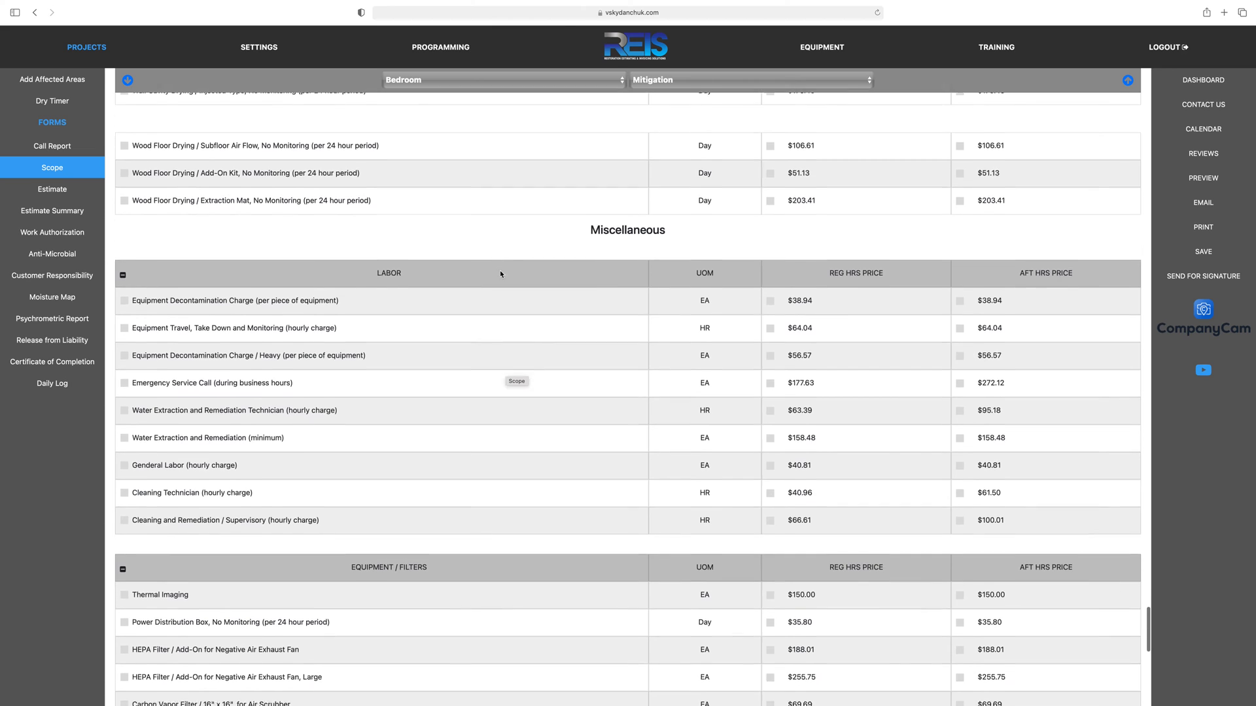
{"action": "scroll", "coordinate": [316, 416], "scroll_direction": "down", "scroll_amount": 1}
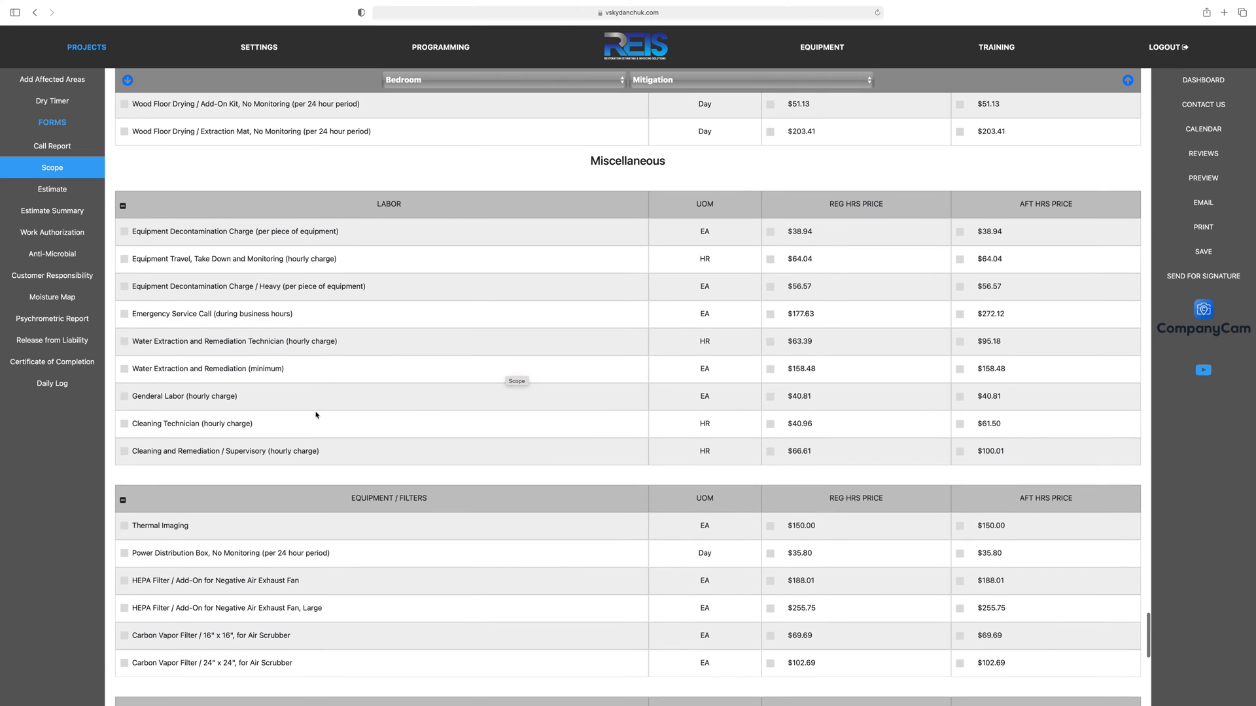
{"action": "left_click", "coordinate": [124, 314]}
{"action": "left_click", "coordinate": [960, 315]}
Step: Add the Power Distribution Box, No Monitoring item under Equipment / Filters and the Haul Debris, Including Dump Fees item under Dump / Trash
{"action": "scroll", "coordinate": [501, 400], "scroll_direction": "down", "scroll_amount": 1}
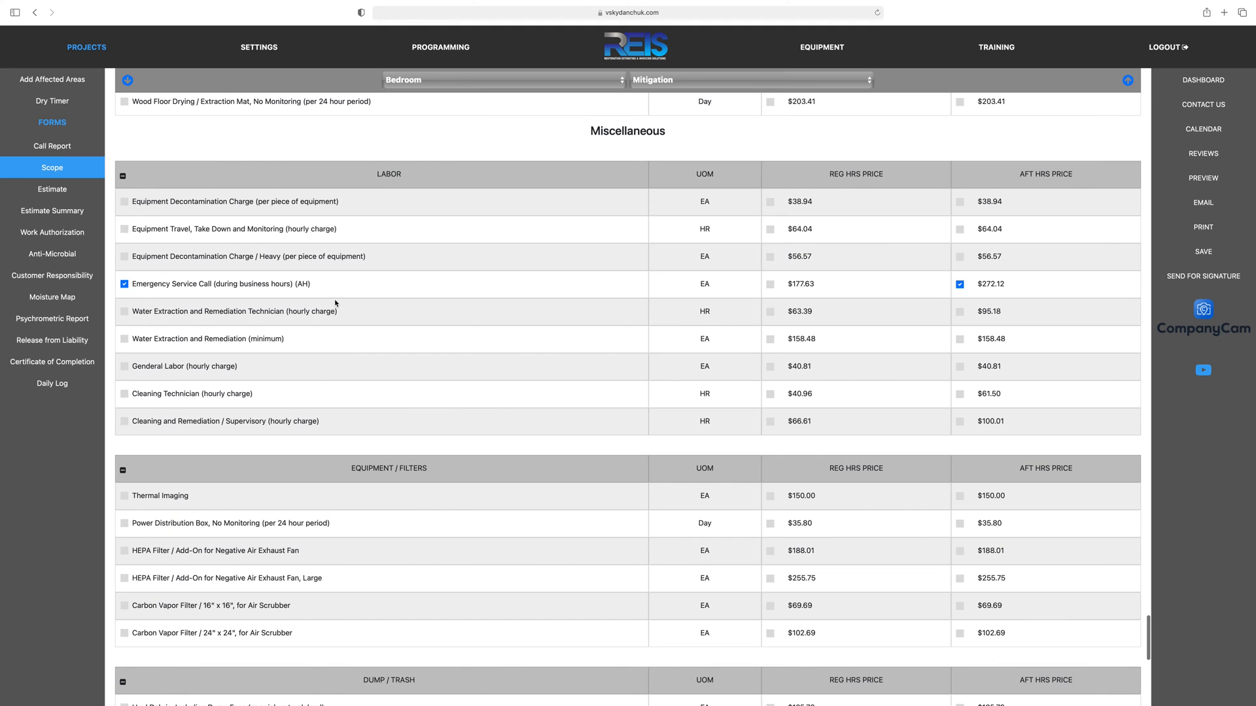
{"action": "scroll", "coordinate": [335, 302], "scroll_direction": "down", "scroll_amount": 5}
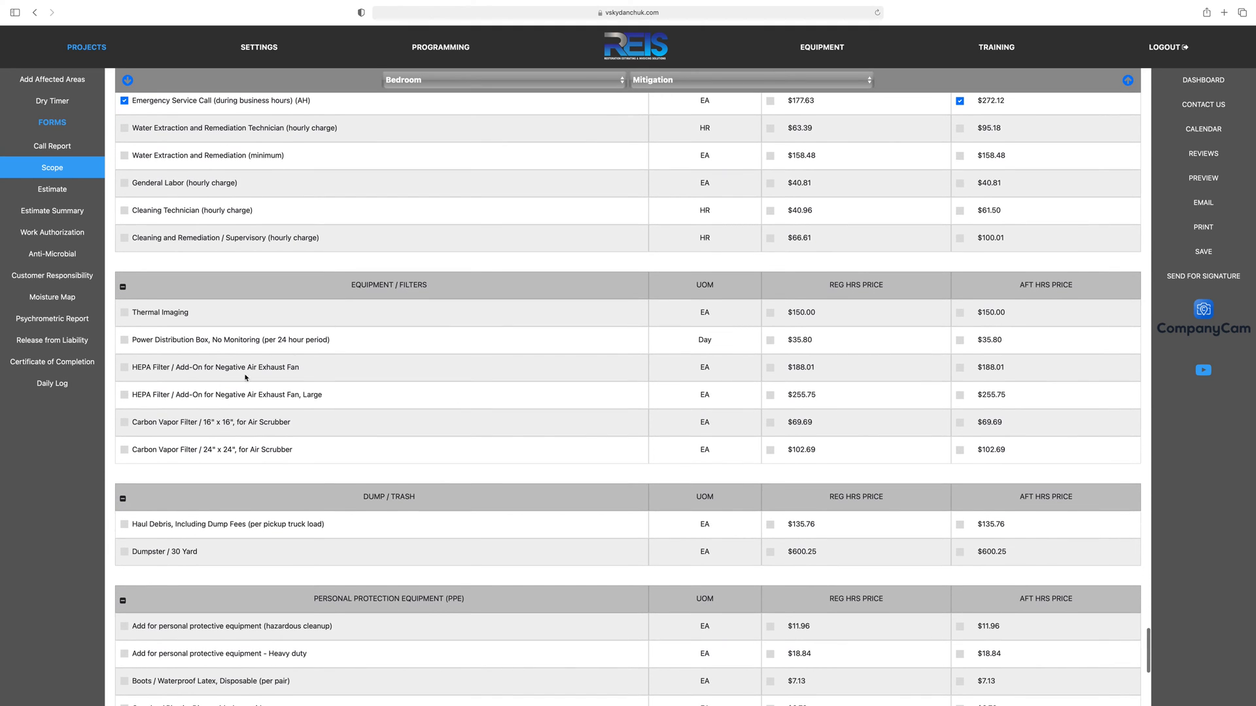
{"action": "left_click", "coordinate": [125, 340]}
{"action": "scroll", "coordinate": [190, 298], "scroll_direction": "down", "scroll_amount": 8}
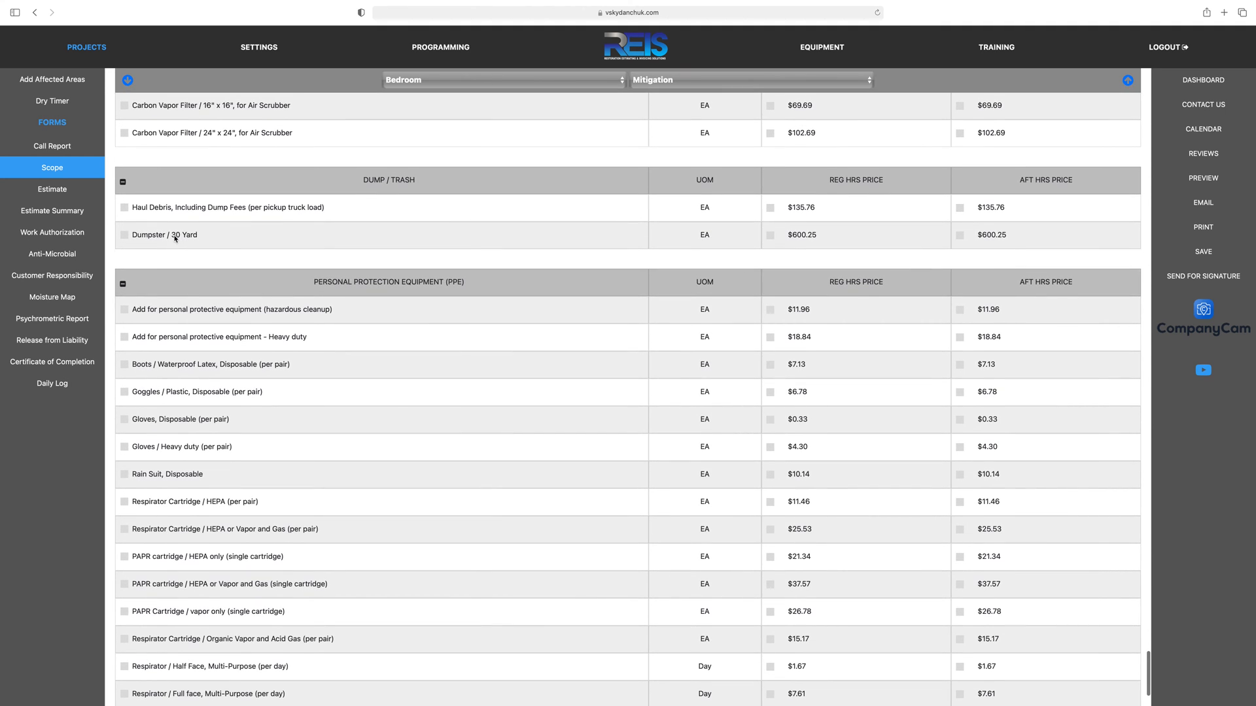
{"action": "left_click", "coordinate": [124, 208]}
Step: Add the Respirator Cartridge / HEPA (per pair) item under Personal Protection Equipment and place the cursor in the Notes field
{"action": "scroll", "coordinate": [519, 301], "scroll_direction": "down", "scroll_amount": 5}
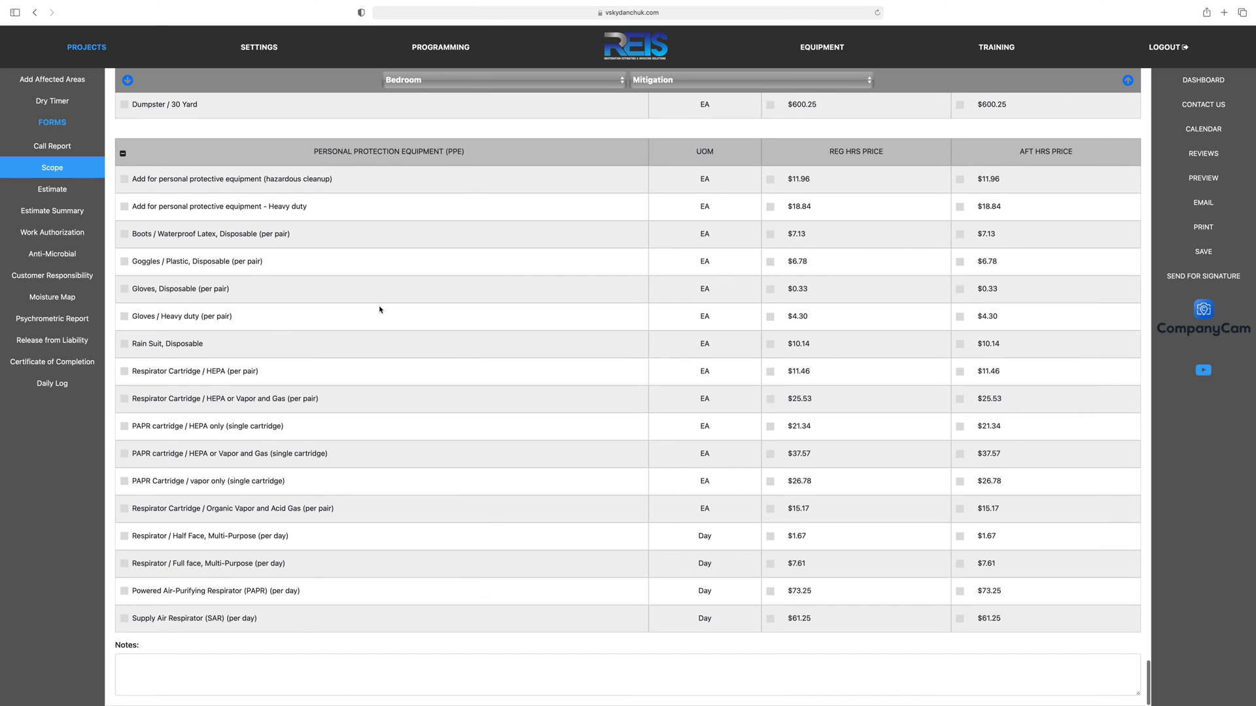
{"action": "left_click", "coordinate": [124, 372]}
{"action": "left_click", "coordinate": [256, 672]}
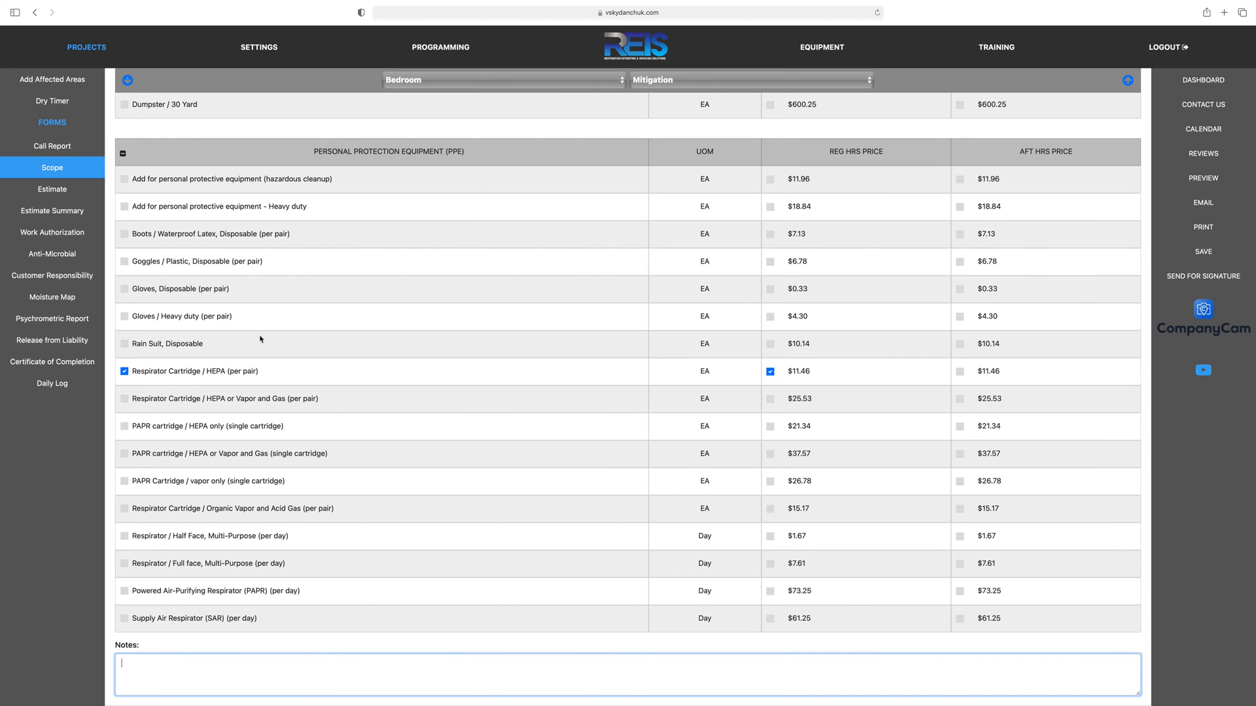
Step: Return to the beginning of the Scope form and switch the affected area to Bonus Room
{"action": "scroll", "coordinate": [368, 287], "scroll_direction": "up", "scroll_amount": 5}
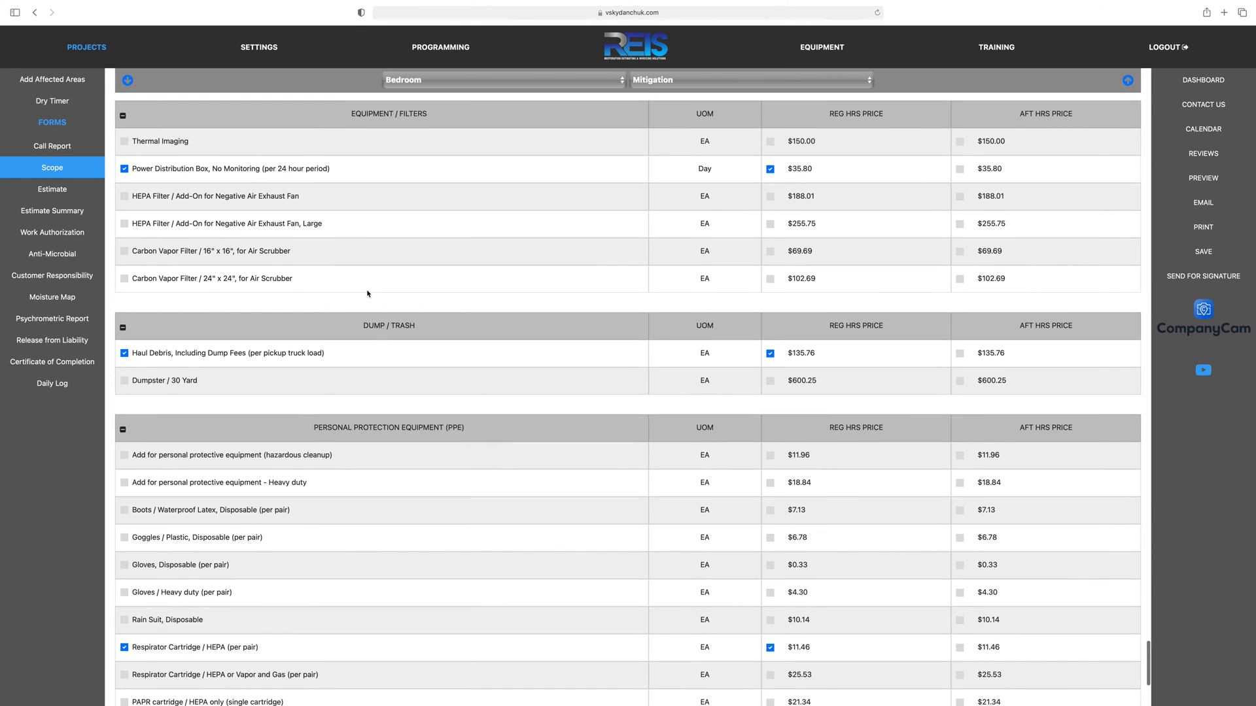
{"action": "scroll", "coordinate": [367, 294], "scroll_direction": "up", "scroll_amount": 10}
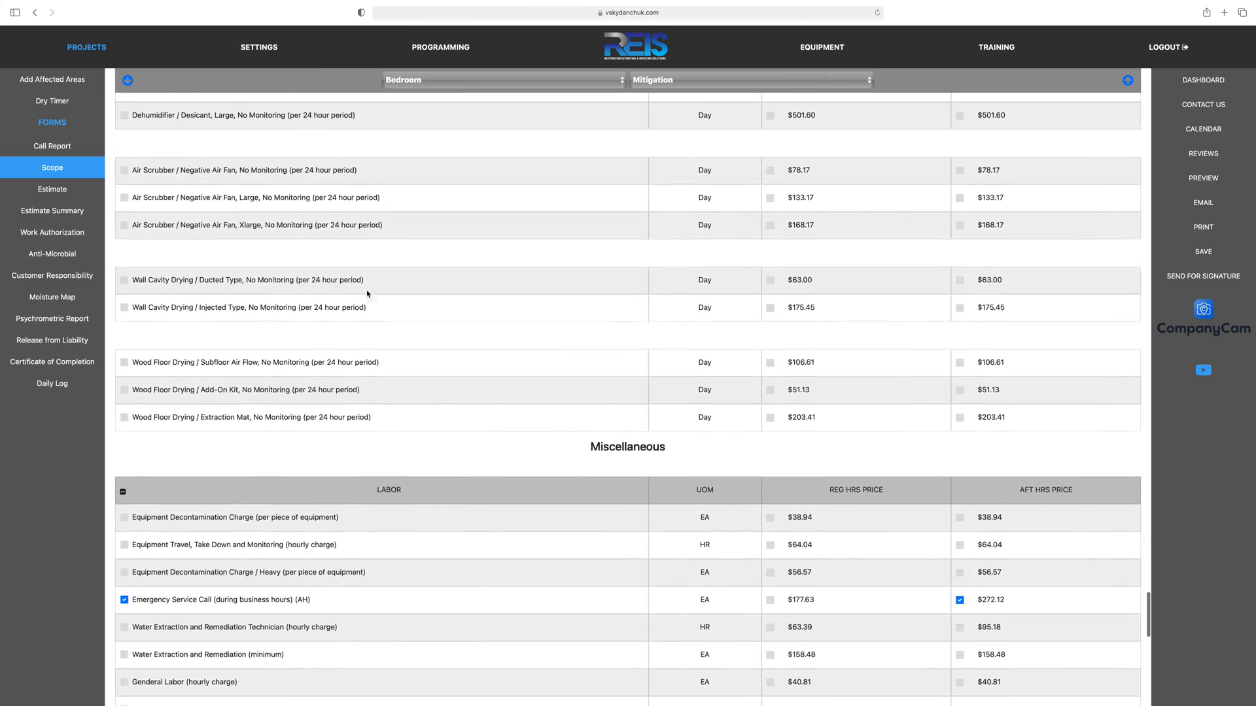
{"action": "scroll", "coordinate": [367, 293], "scroll_direction": "up", "scroll_amount": 10}
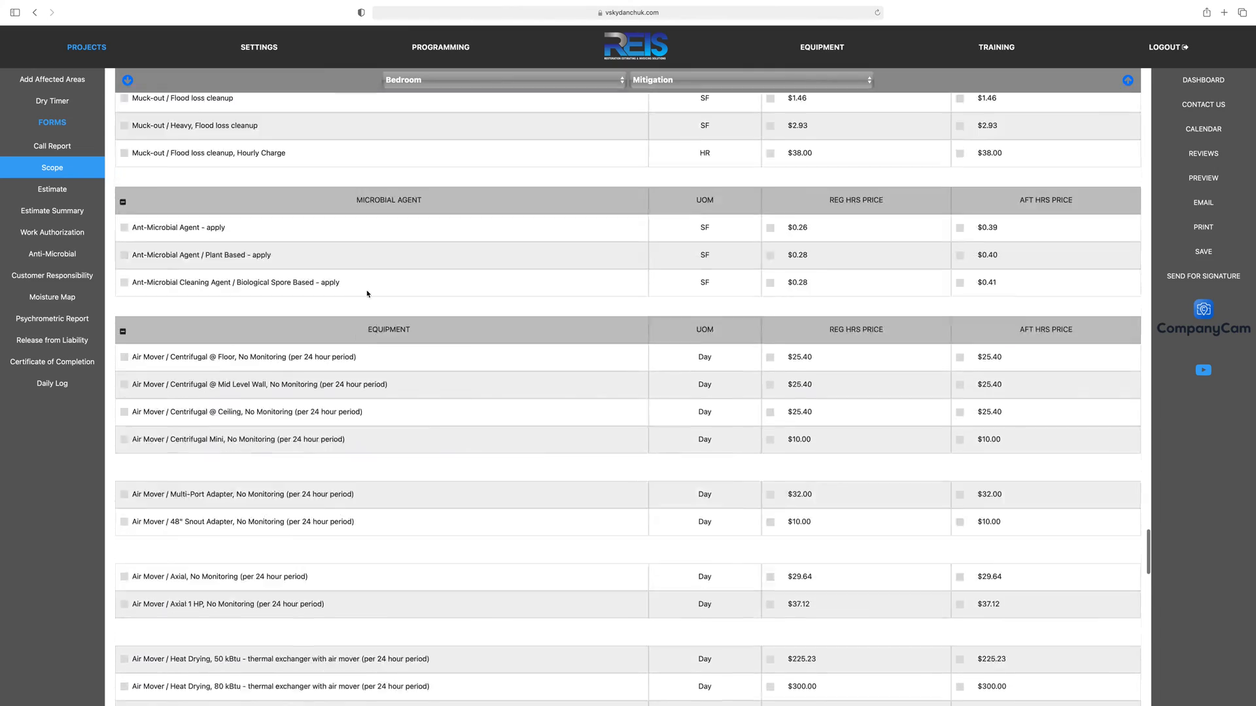
{"action": "scroll", "coordinate": [367, 293], "scroll_direction": "up", "scroll_amount": 10}
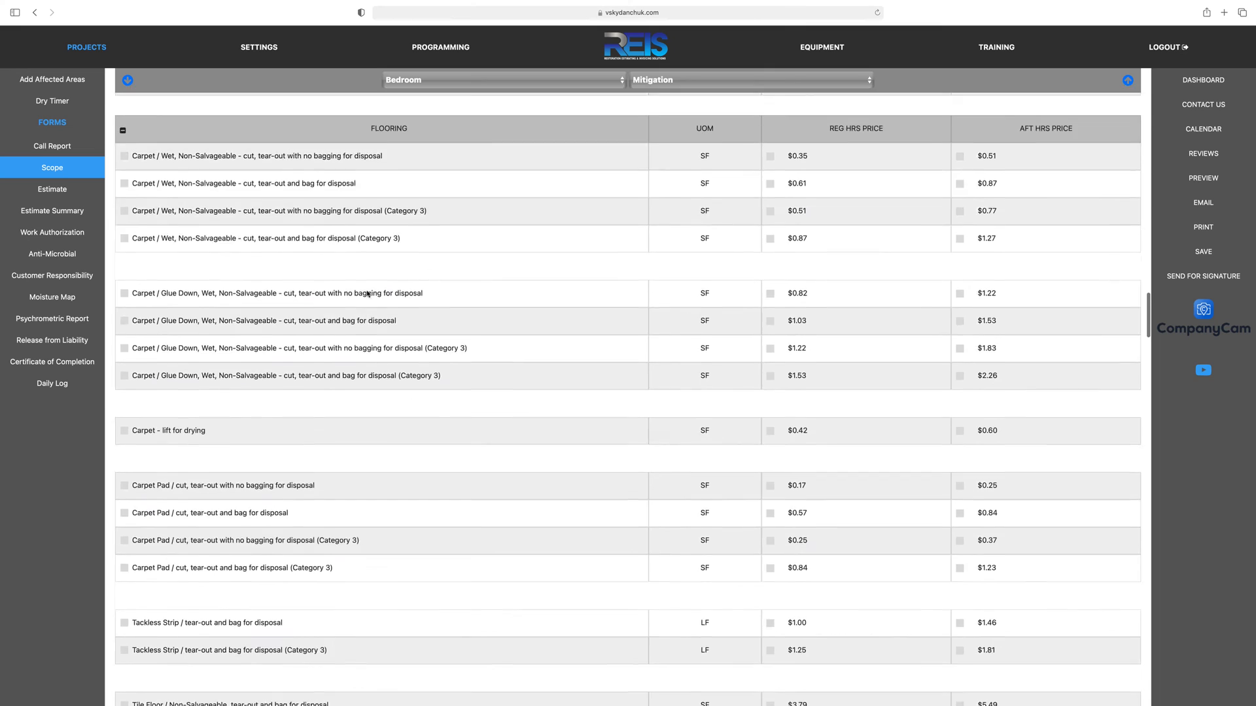
{"action": "scroll", "coordinate": [348, 262], "scroll_direction": "up", "scroll_amount": 1}
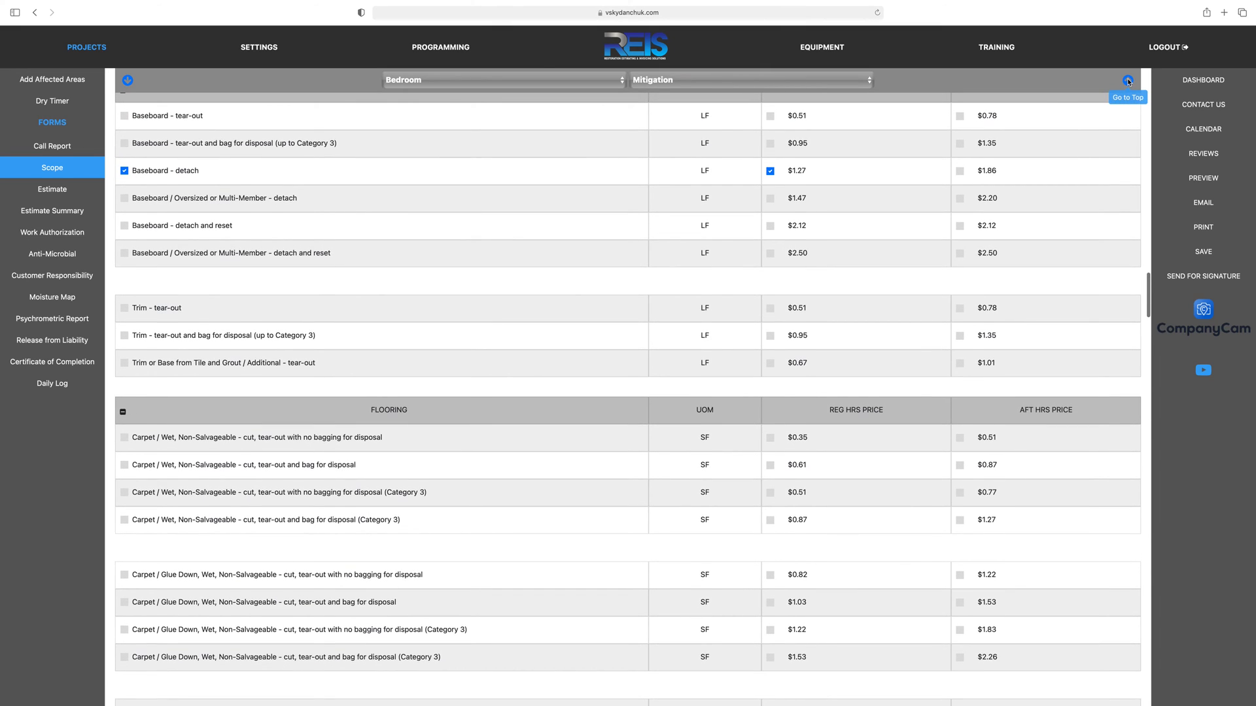
{"action": "left_click", "coordinate": [1127, 81]}
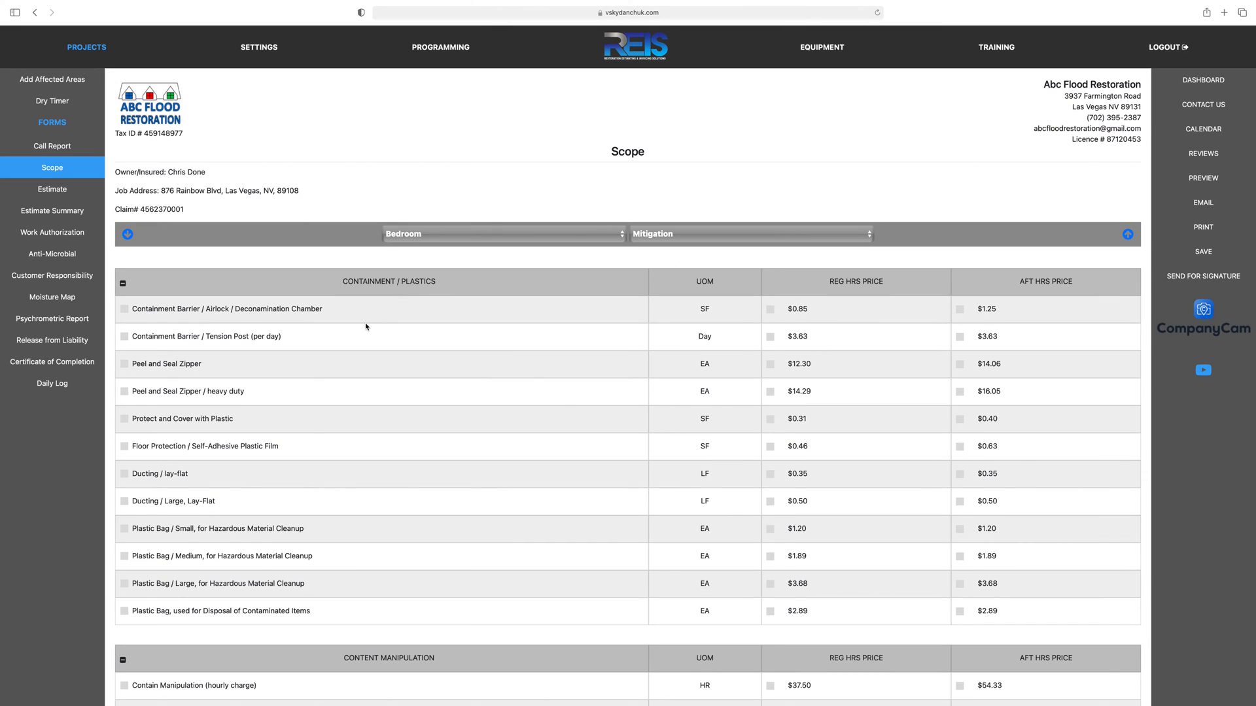
{"action": "scroll", "coordinate": [366, 327], "scroll_direction": "down", "scroll_amount": 3}
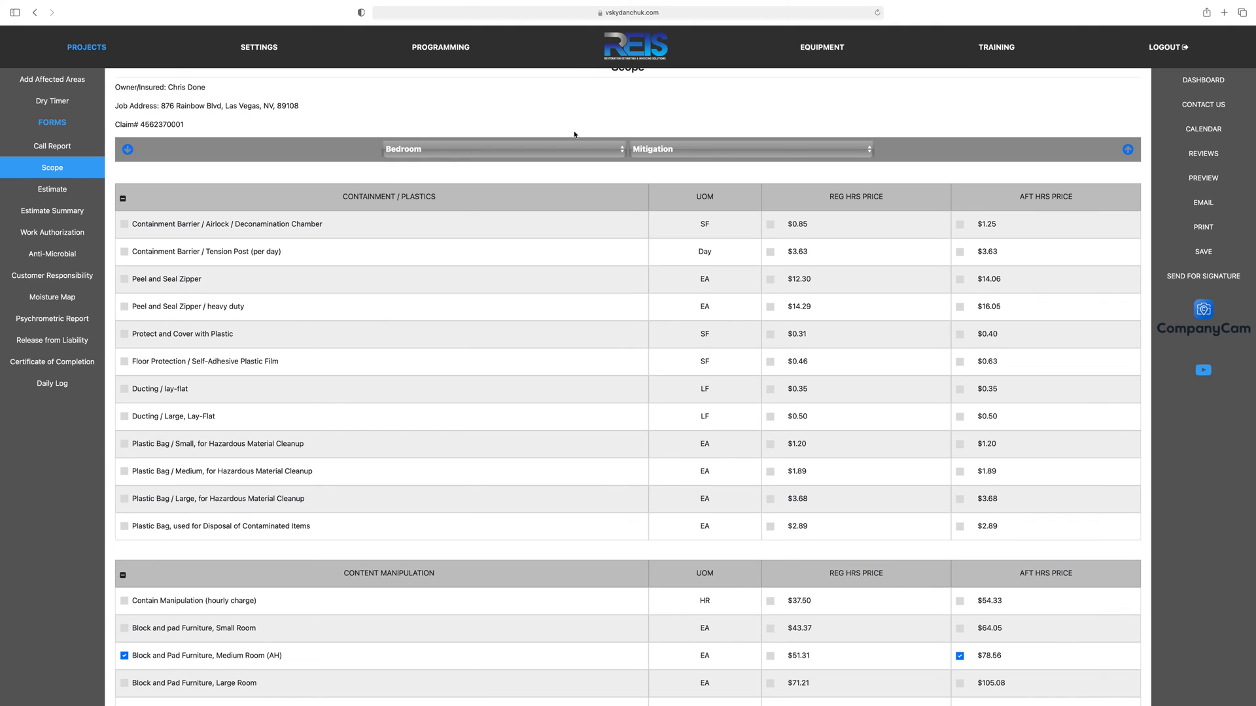
{"action": "left_click", "coordinate": [571, 151]}
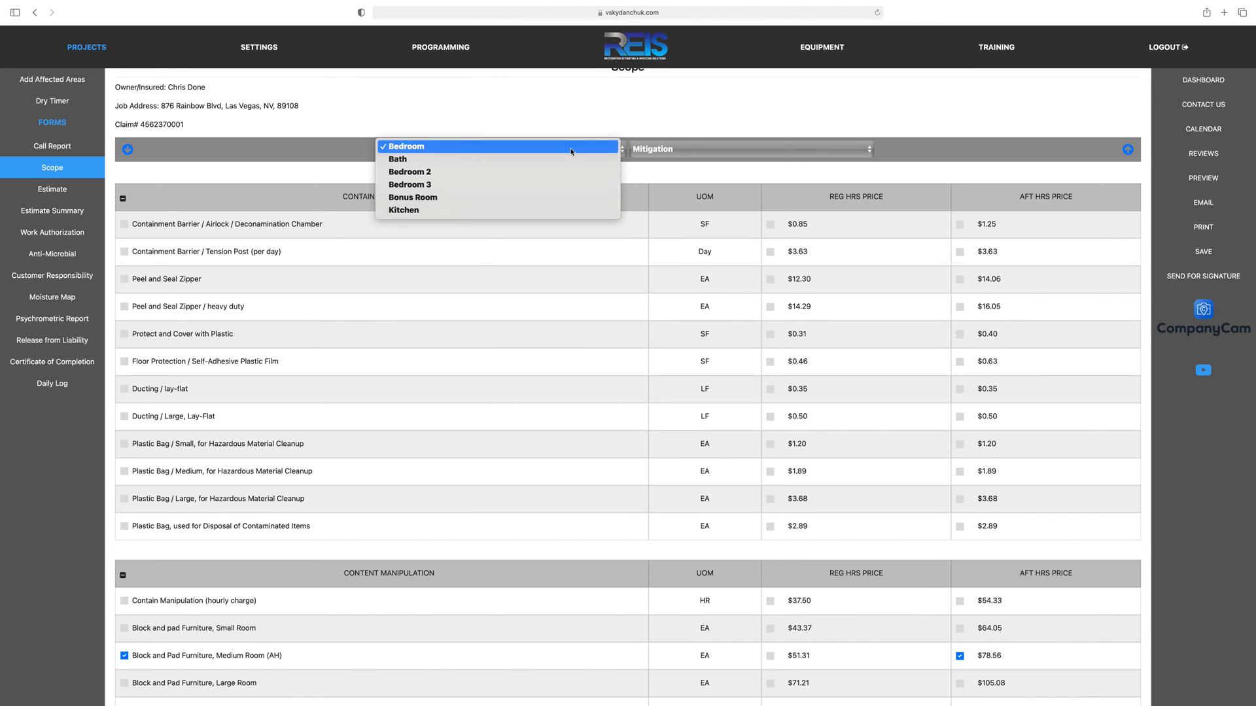
{"action": "left_click", "coordinate": [420, 198]}
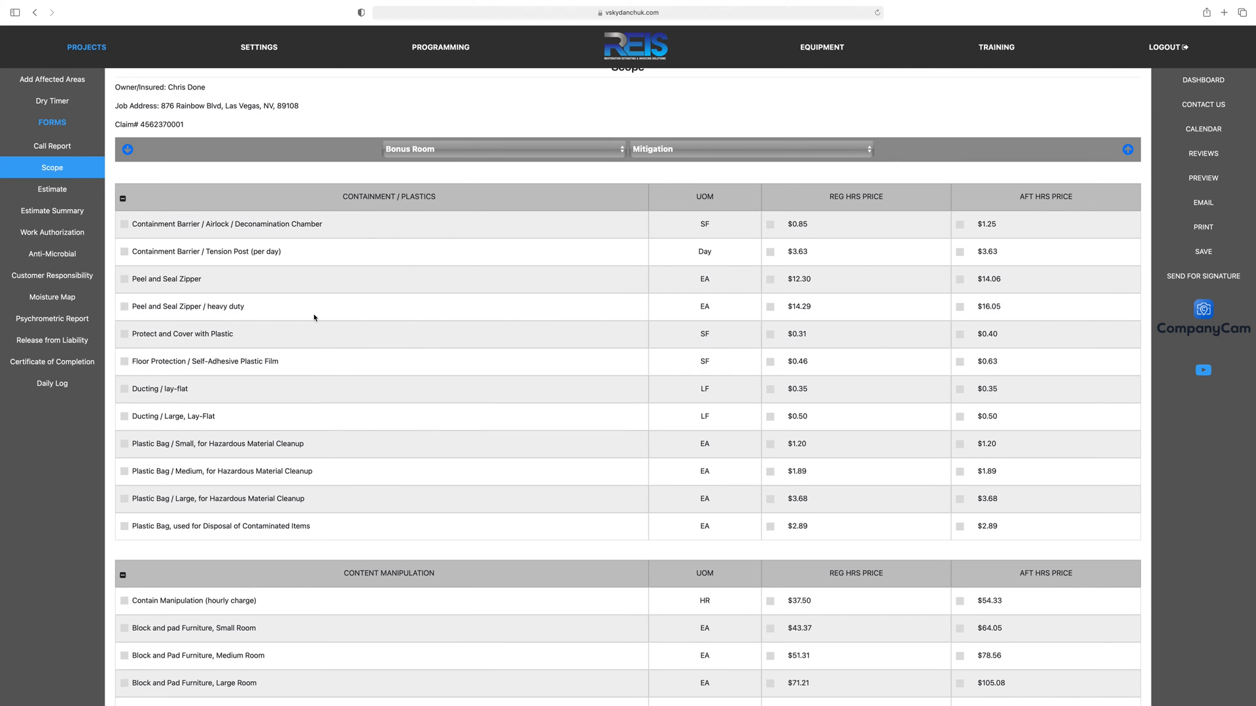
Step: Add the Containment Barrier / Airlock / Deconamination Chamber item at the regular-hours price, assigning it only to the Bonus Room
{"action": "left_click", "coordinate": [125, 225]}
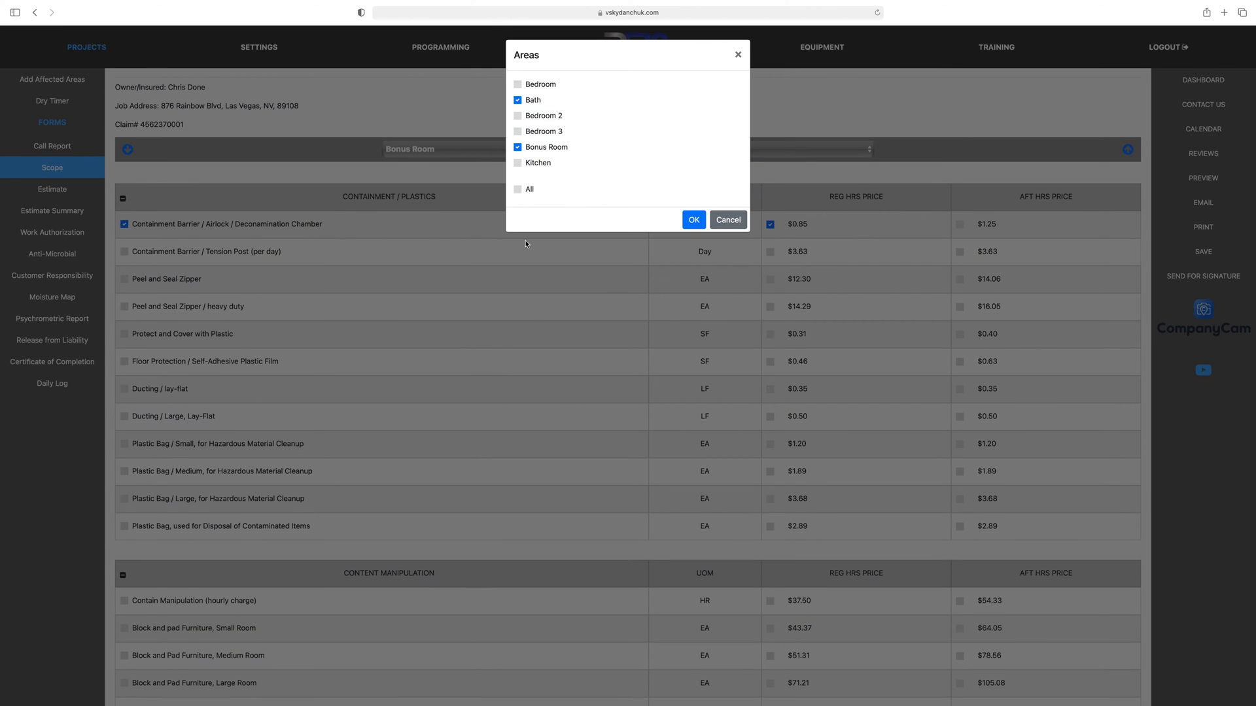
{"action": "left_click", "coordinate": [518, 100]}
{"action": "left_click", "coordinate": [691, 220]}
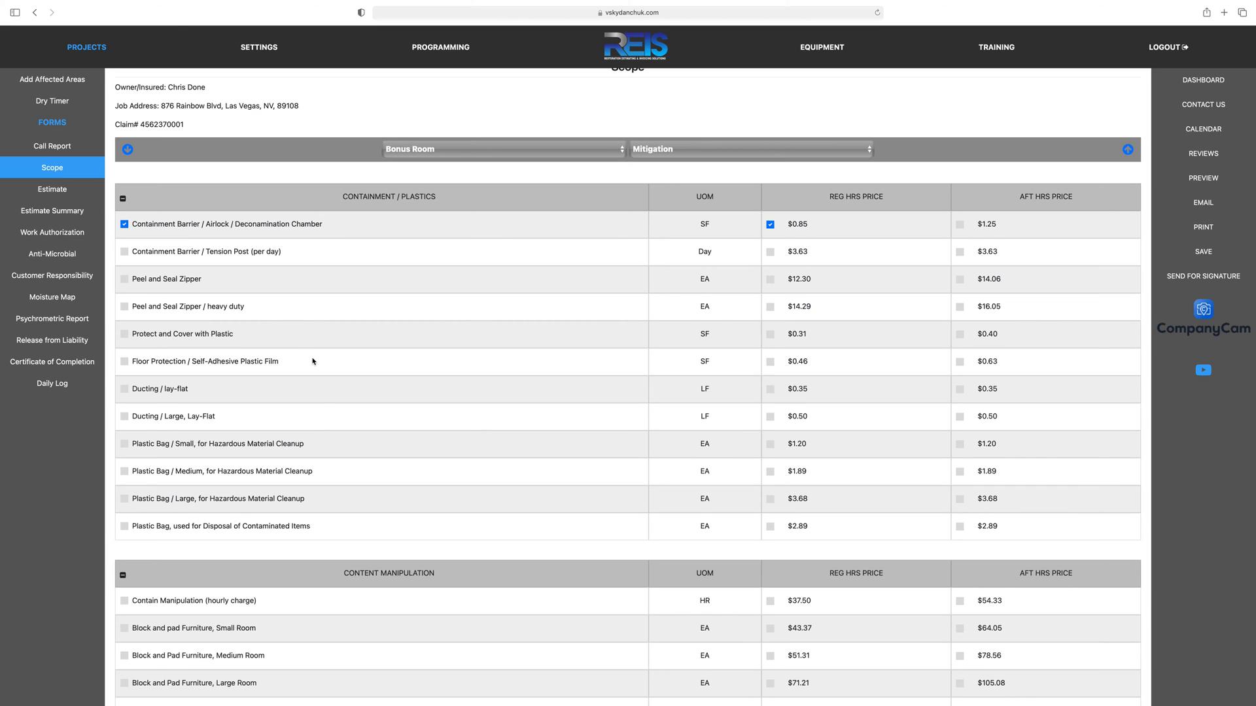
Step: Review the available scope categories for the Bonus Room and keep Mitigation selected
{"action": "scroll", "coordinate": [312, 361], "scroll_direction": "up", "scroll_amount": 3}
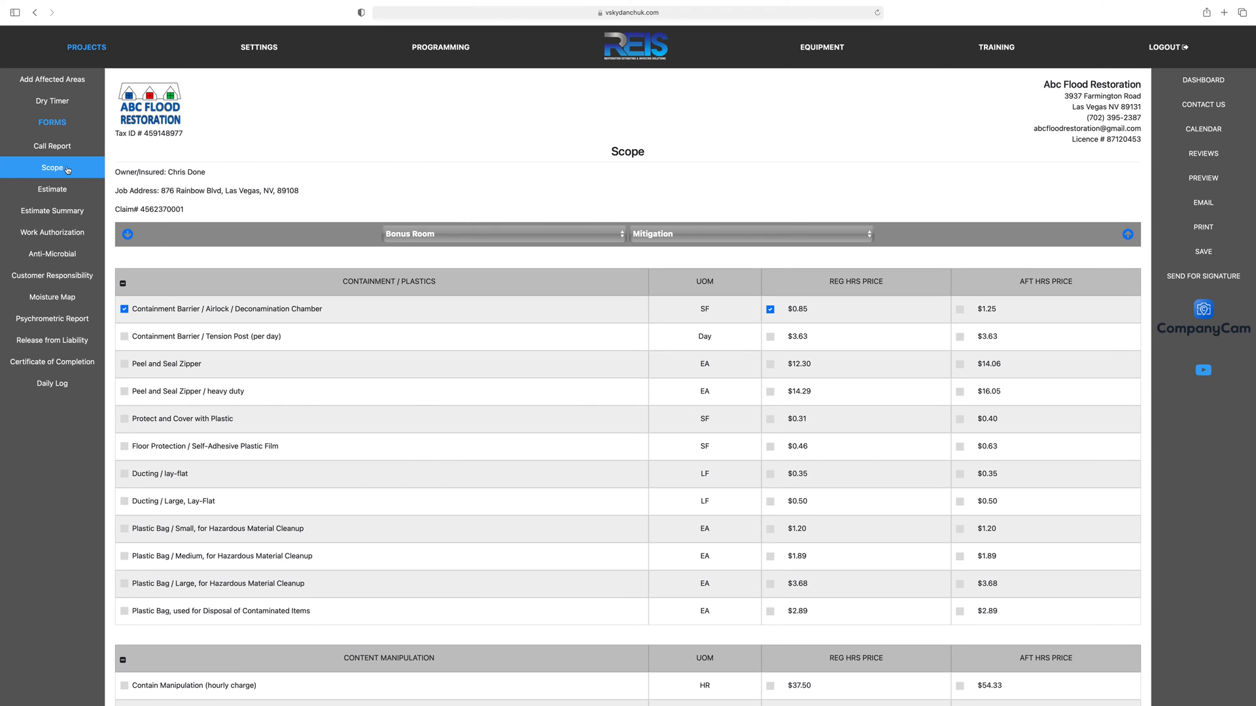
{"action": "left_click", "coordinate": [843, 234]}
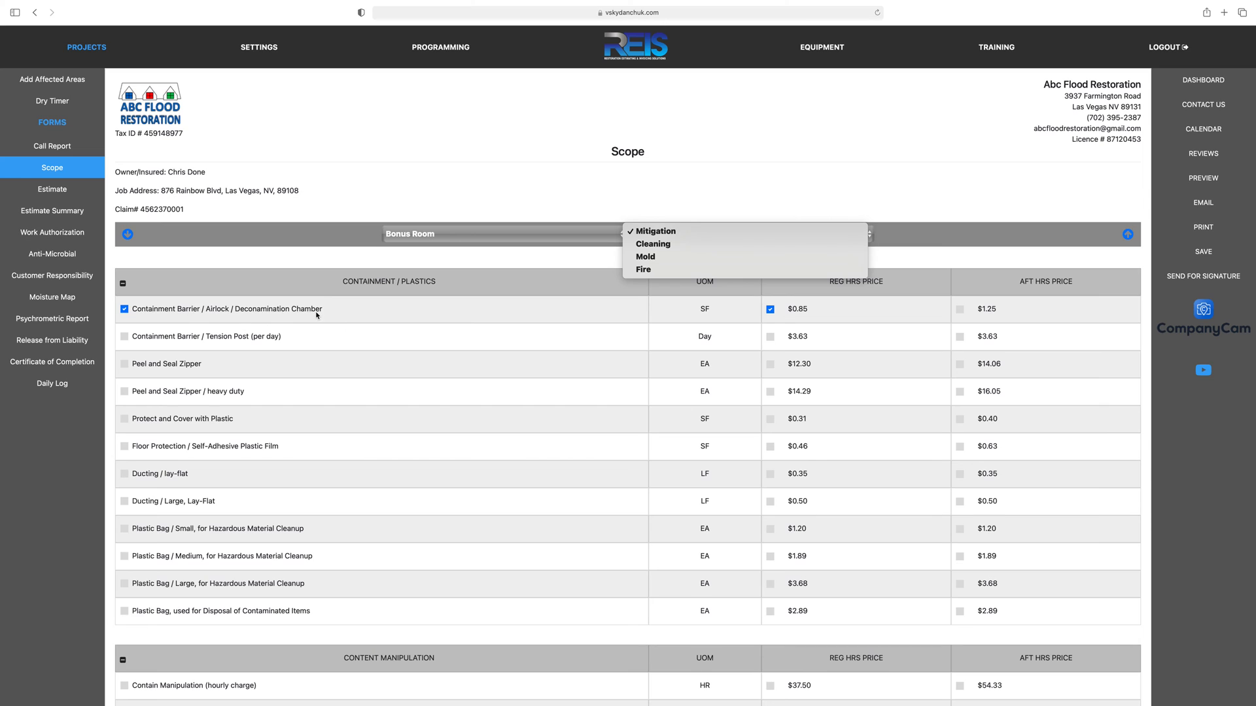
{"action": "left_click", "coordinate": [719, 234]}
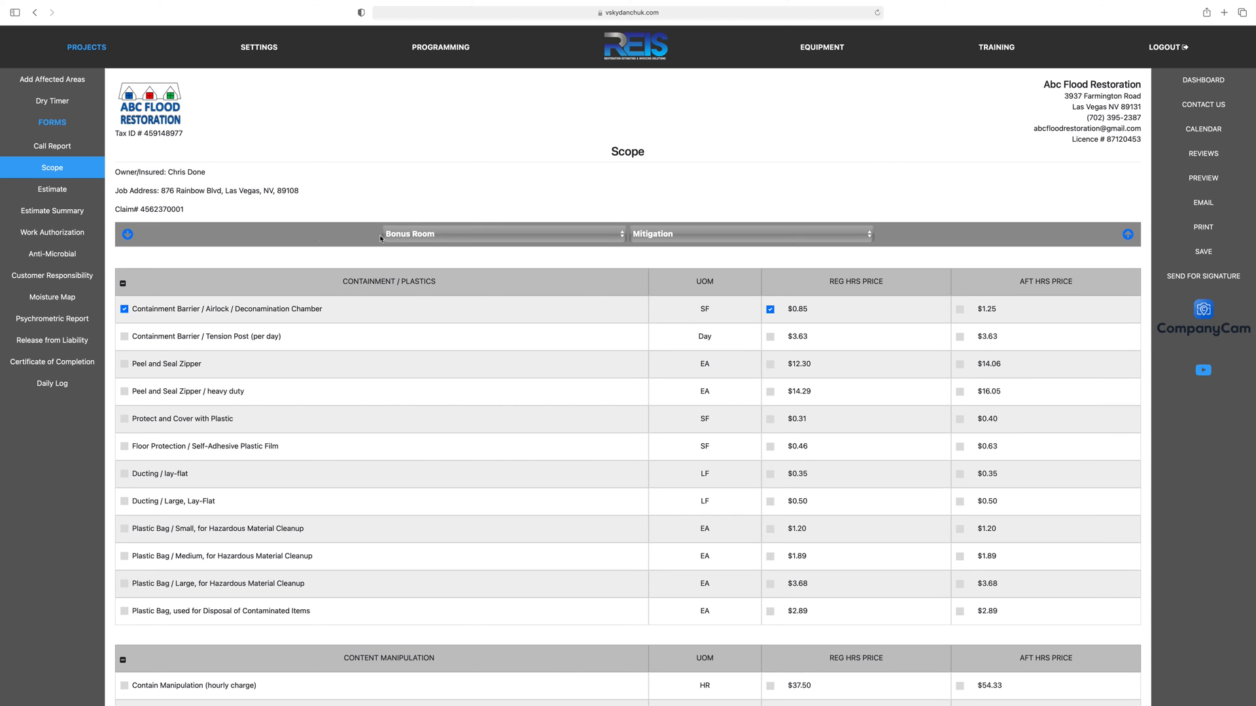
Step: Open the Estimate form and examine the area dimensions and line items carried over for Bedroom, Bath and Bedroom 2
{"action": "left_click", "coordinate": [51, 191]}
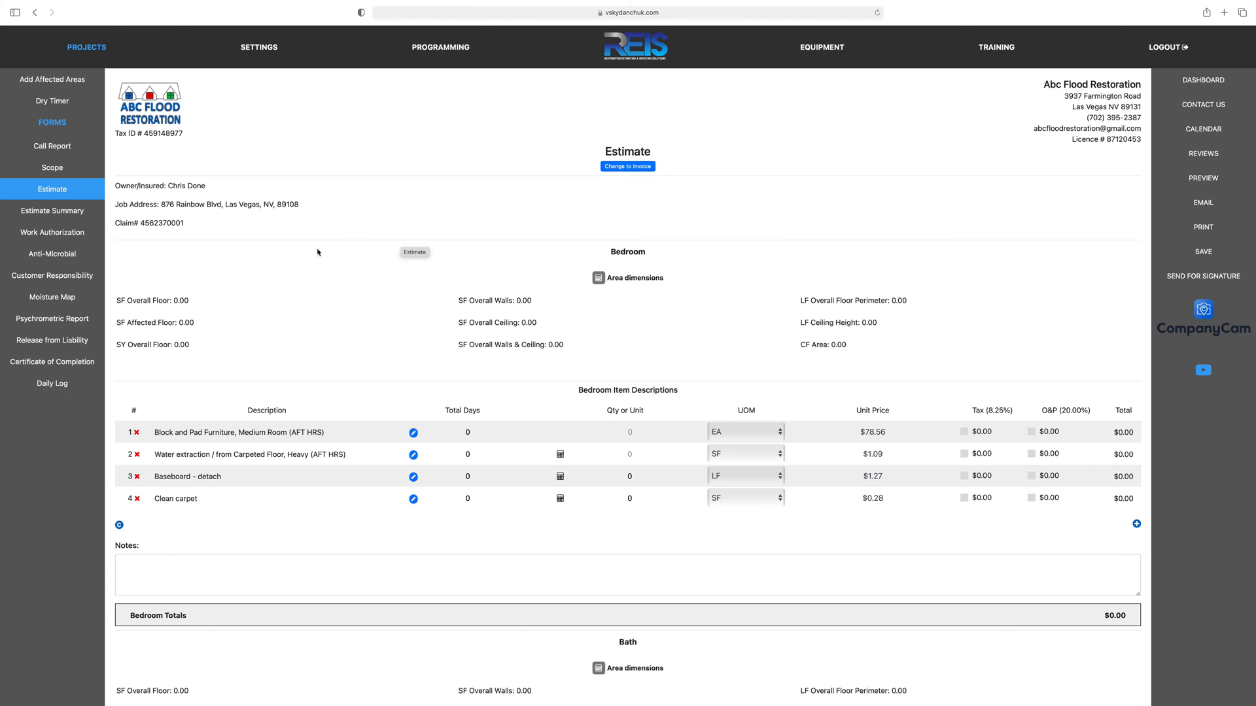
{"action": "scroll", "coordinate": [316, 252], "scroll_direction": "down", "scroll_amount": 1}
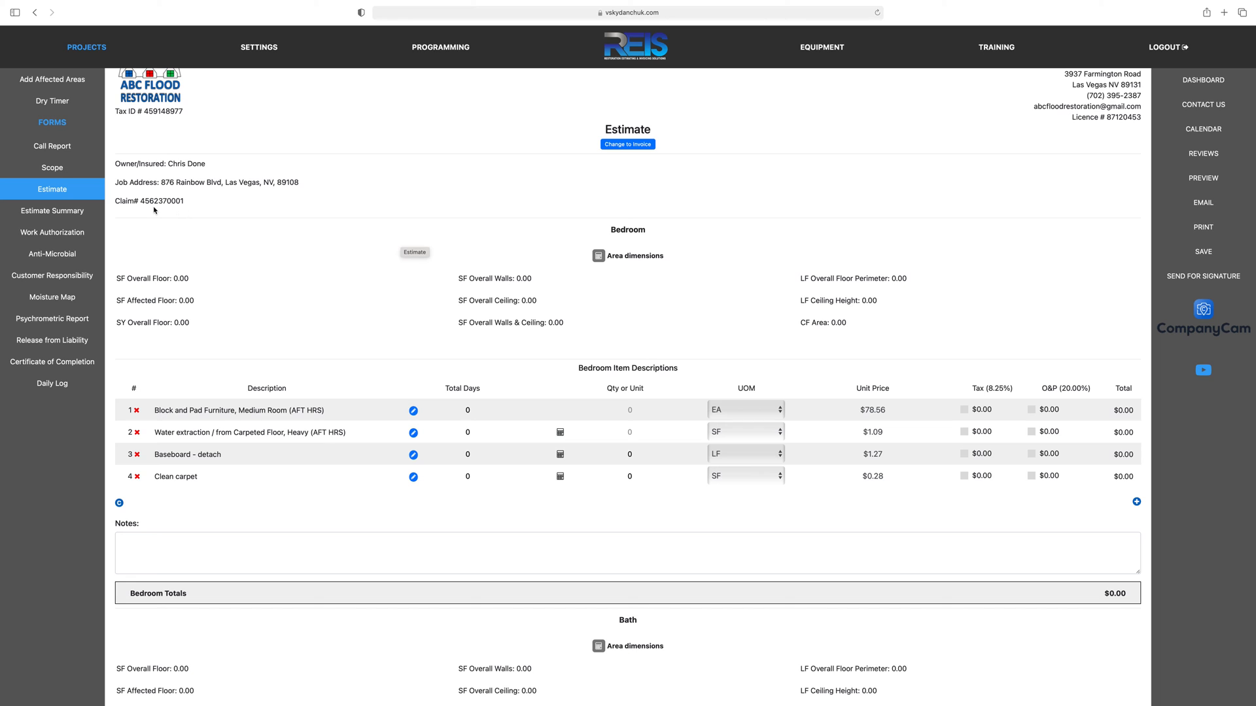
{"action": "scroll", "coordinate": [539, 210], "scroll_direction": "down", "scroll_amount": 1}
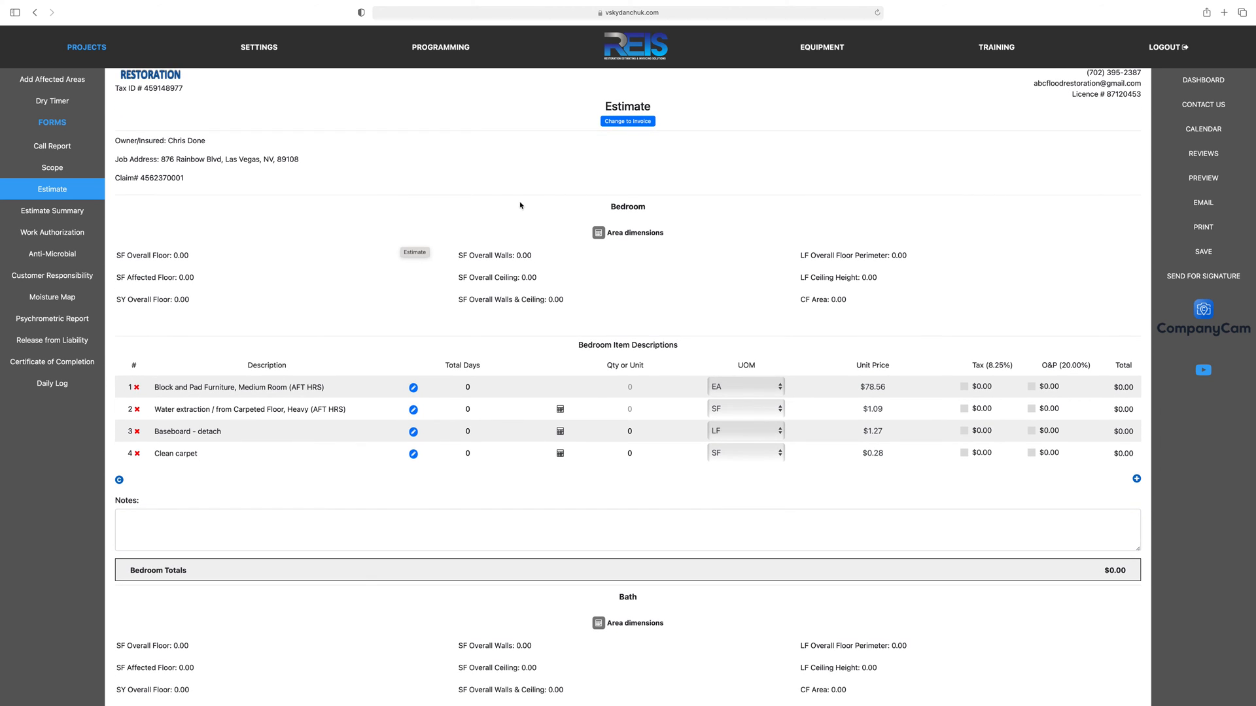
{"action": "scroll", "coordinate": [520, 205], "scroll_direction": "up", "scroll_amount": 2}
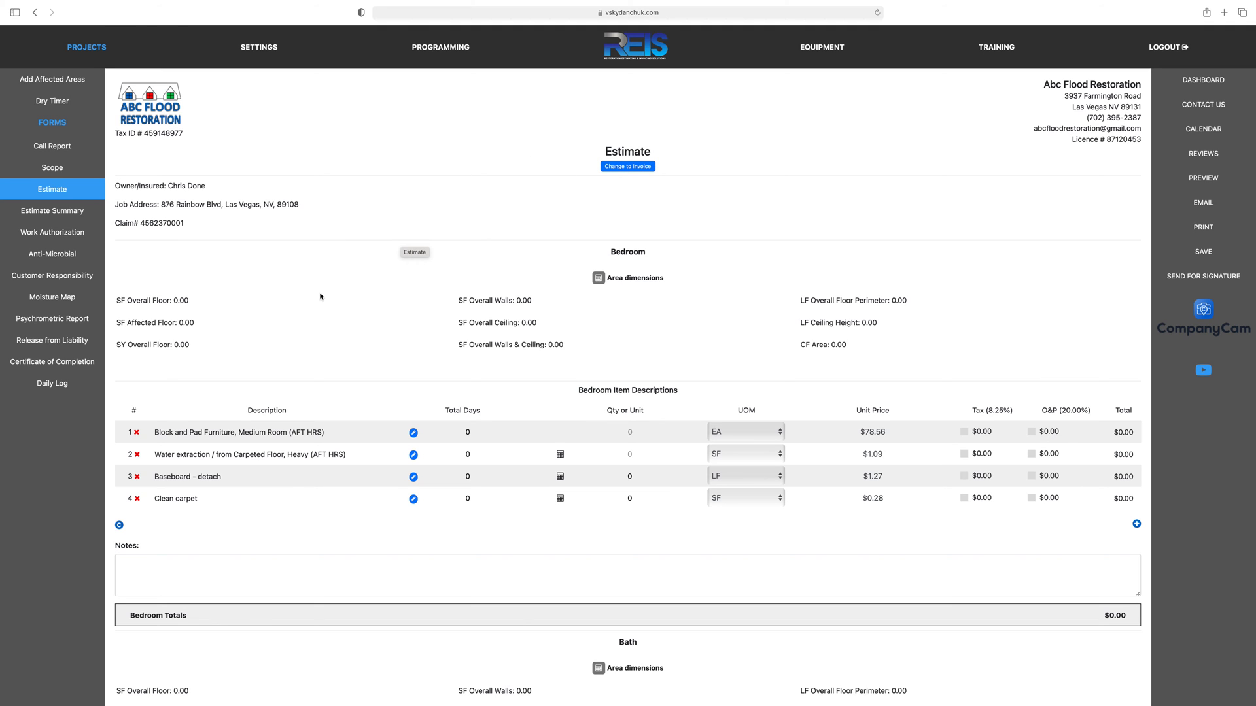
{"action": "scroll", "coordinate": [323, 294], "scroll_direction": "down", "scroll_amount": 2}
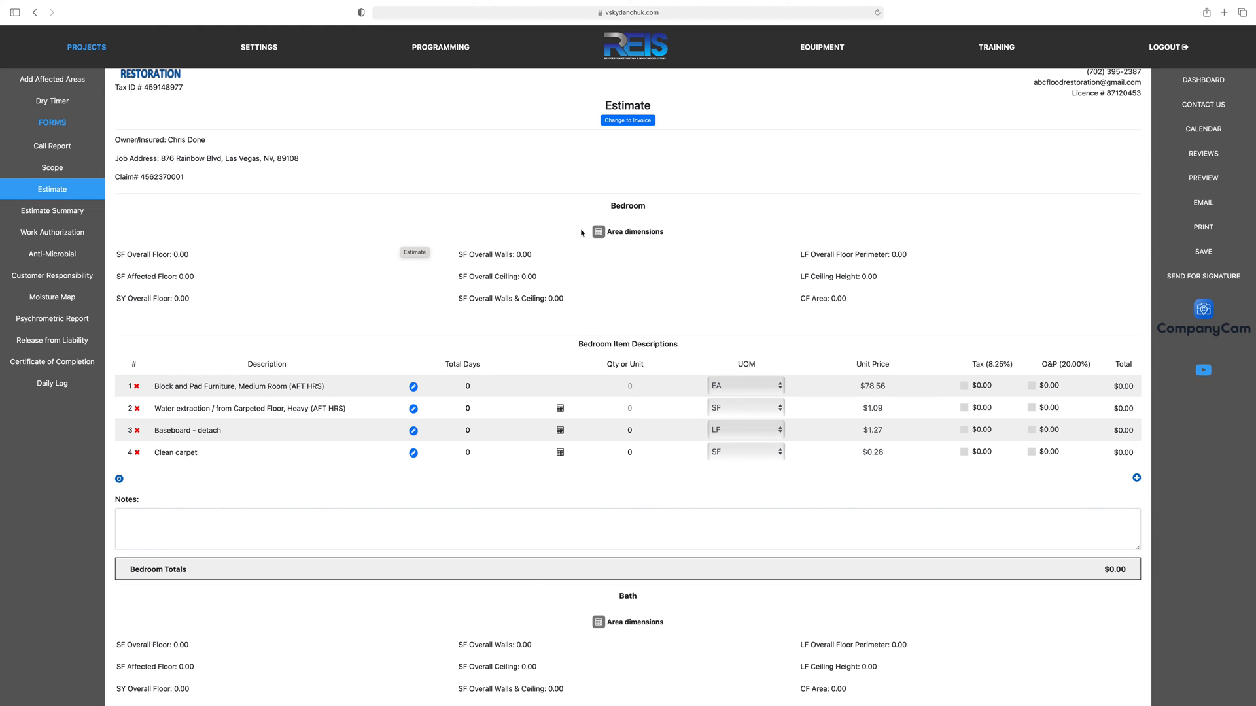
{"action": "scroll", "coordinate": [302, 240], "scroll_direction": "down", "scroll_amount": 1}
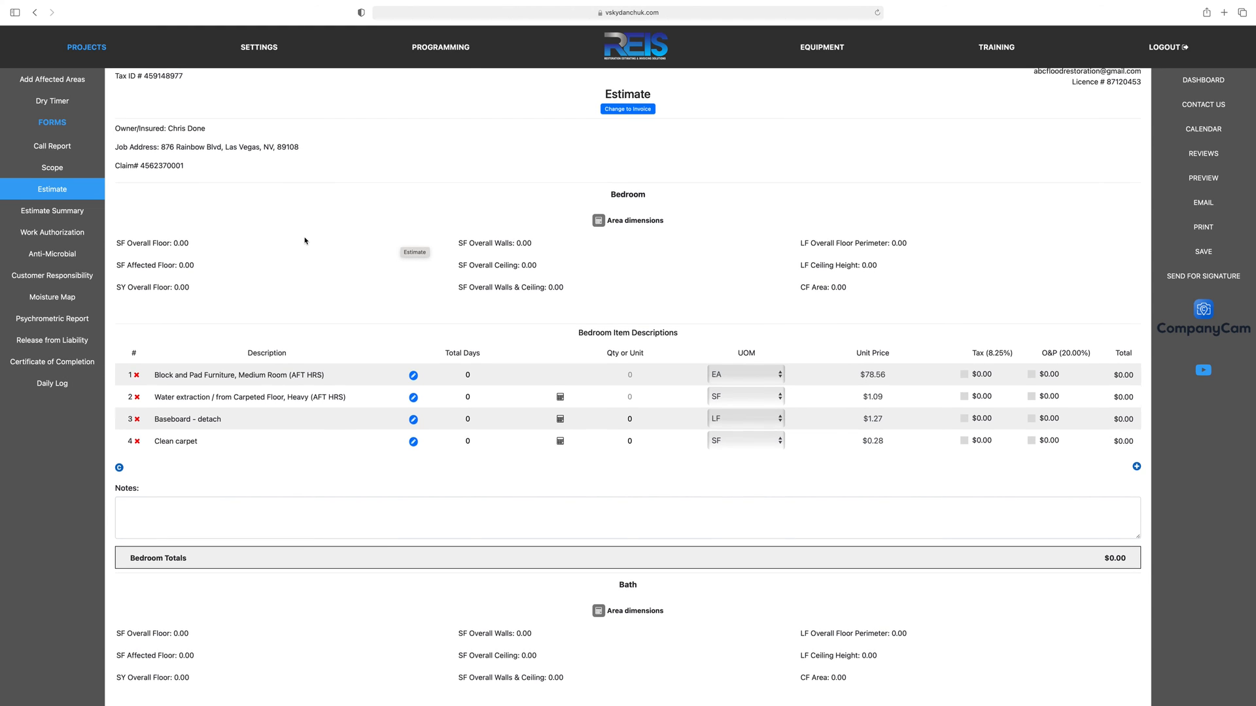
{"action": "scroll", "coordinate": [358, 211], "scroll_direction": "down", "scroll_amount": 1}
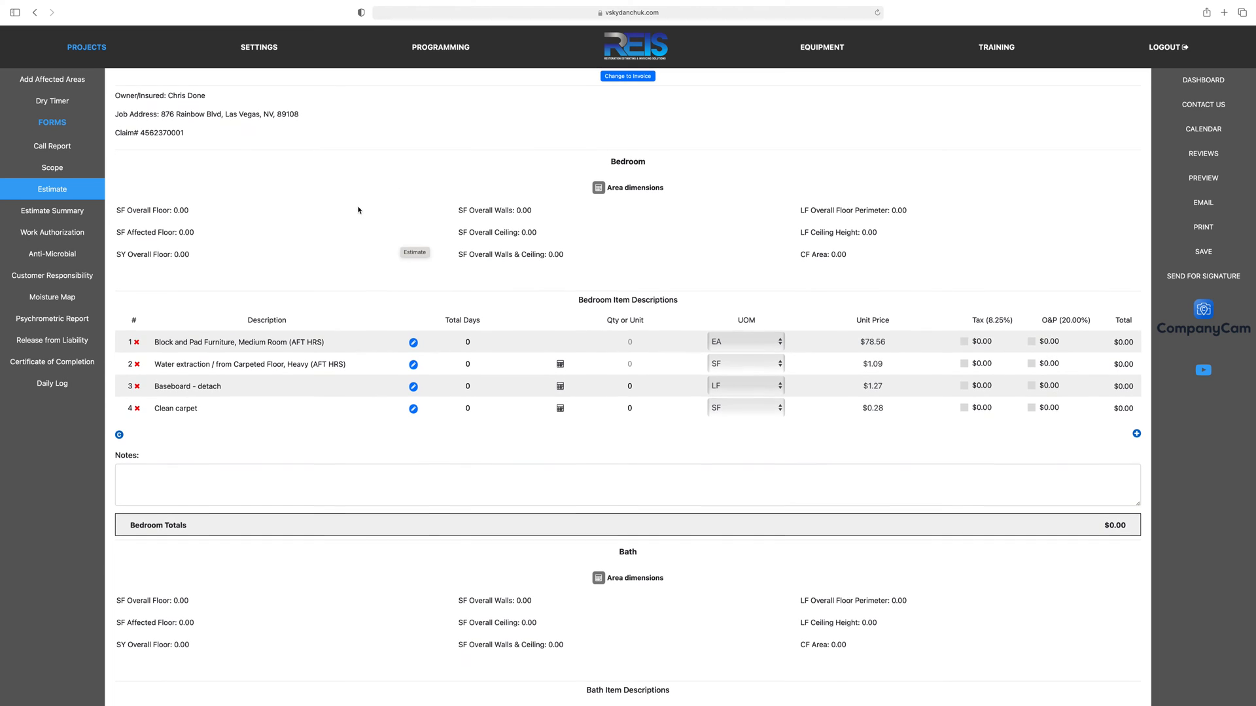
{"action": "scroll", "coordinate": [588, 229], "scroll_direction": "down", "scroll_amount": 6}
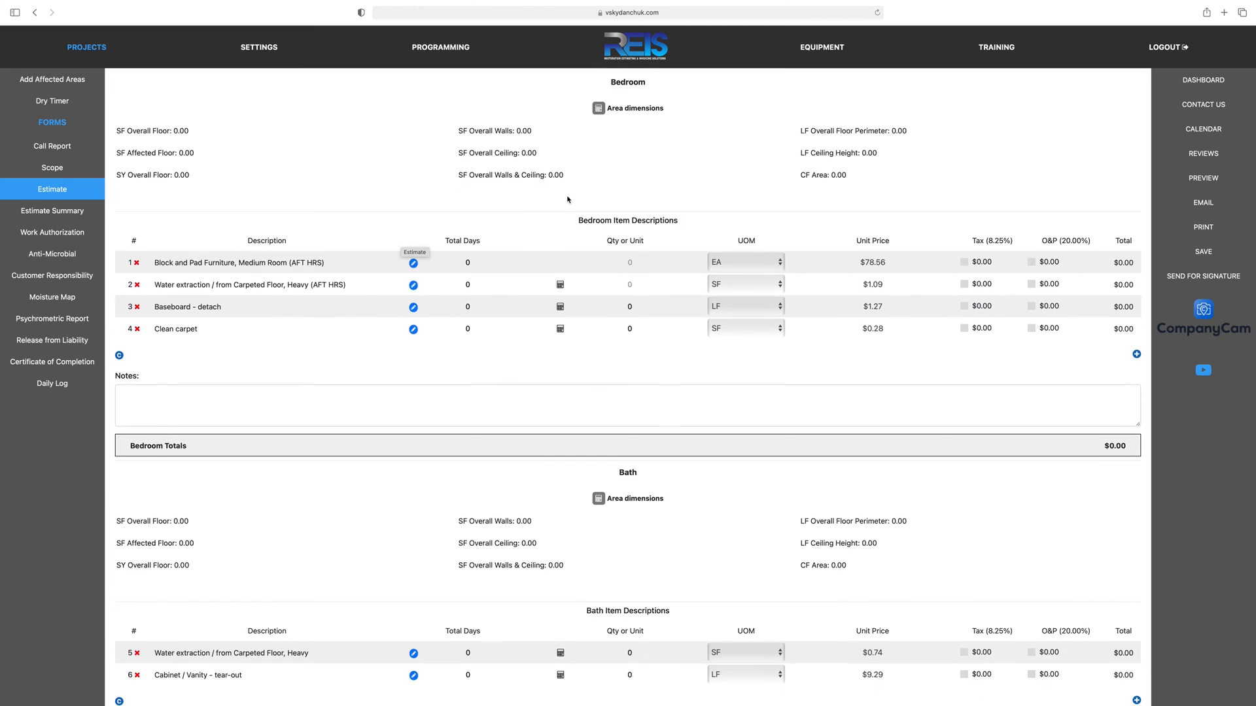
{"action": "scroll", "coordinate": [578, 295], "scroll_direction": "down", "scroll_amount": 2}
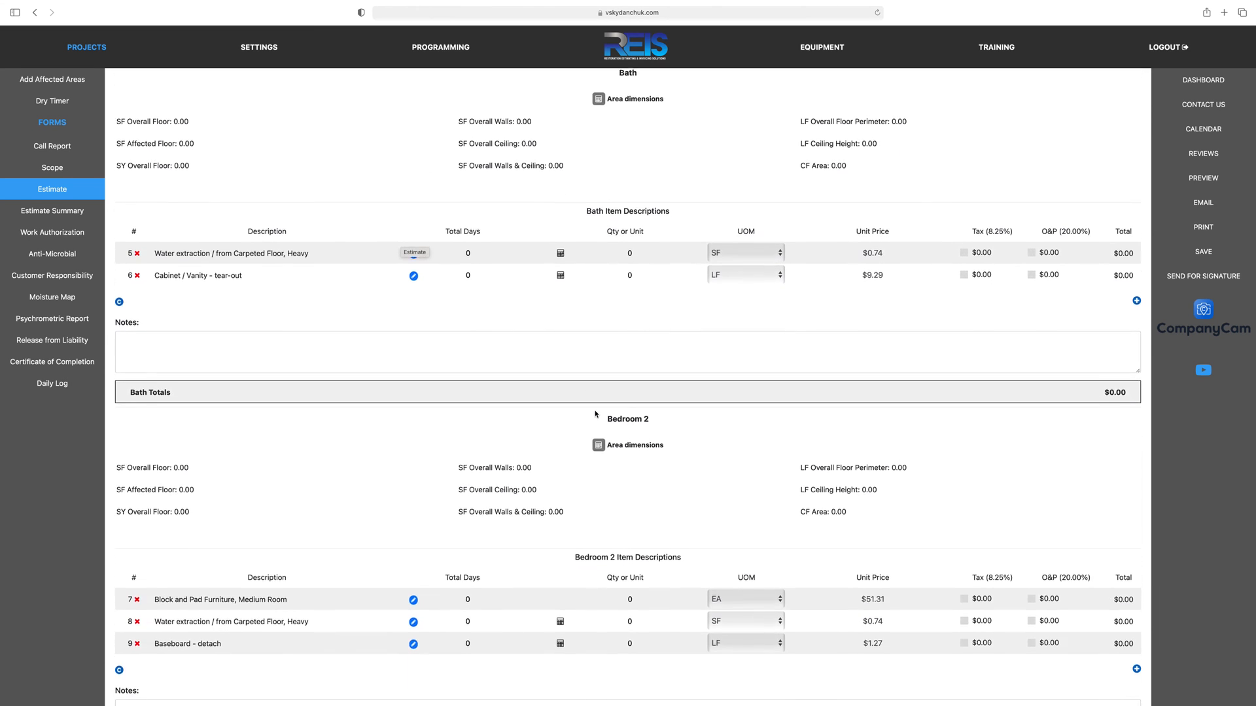
{"action": "scroll", "coordinate": [581, 406], "scroll_direction": "down", "scroll_amount": 4}
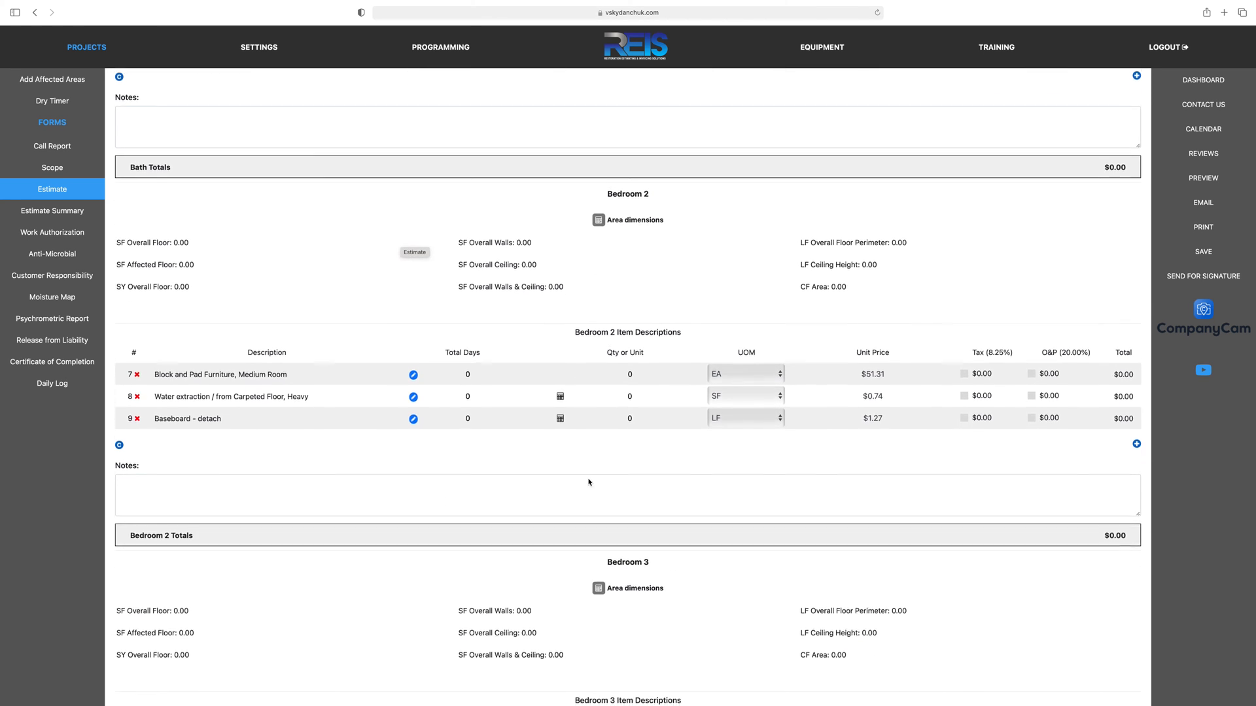
{"action": "scroll", "coordinate": [569, 511], "scroll_direction": "up", "scroll_amount": 9}
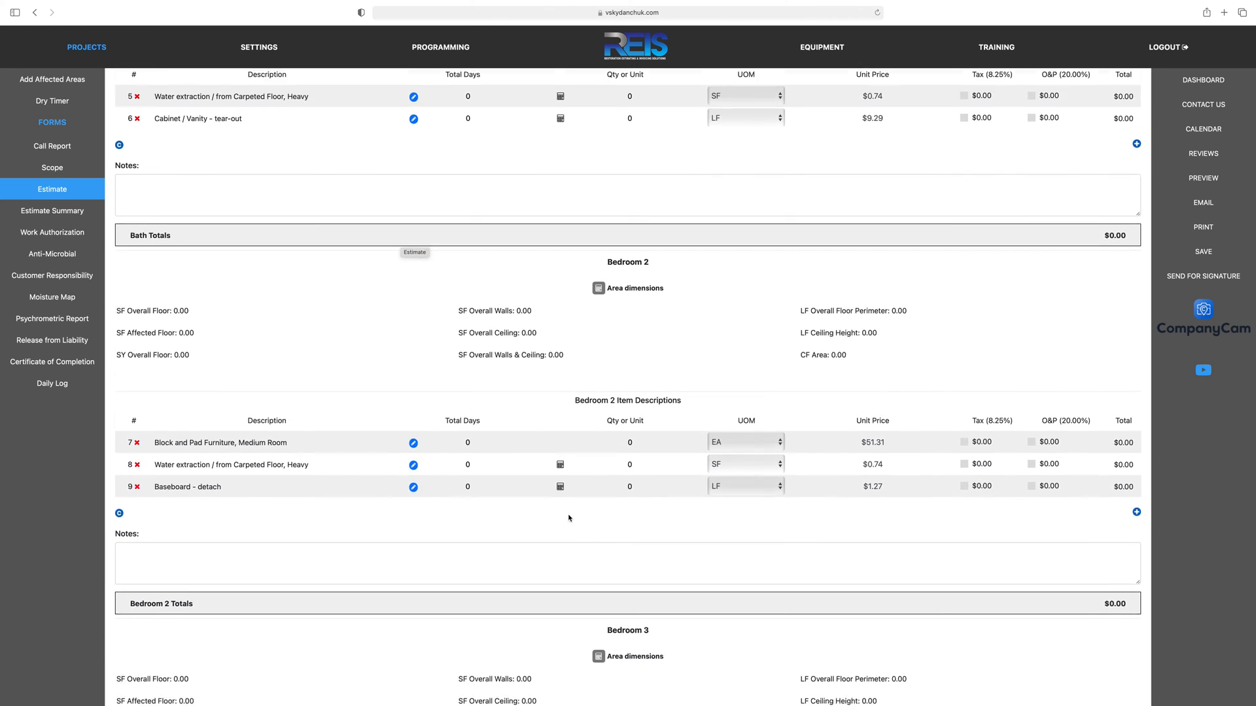
{"action": "scroll", "coordinate": [567, 508], "scroll_direction": "up", "scroll_amount": 4}
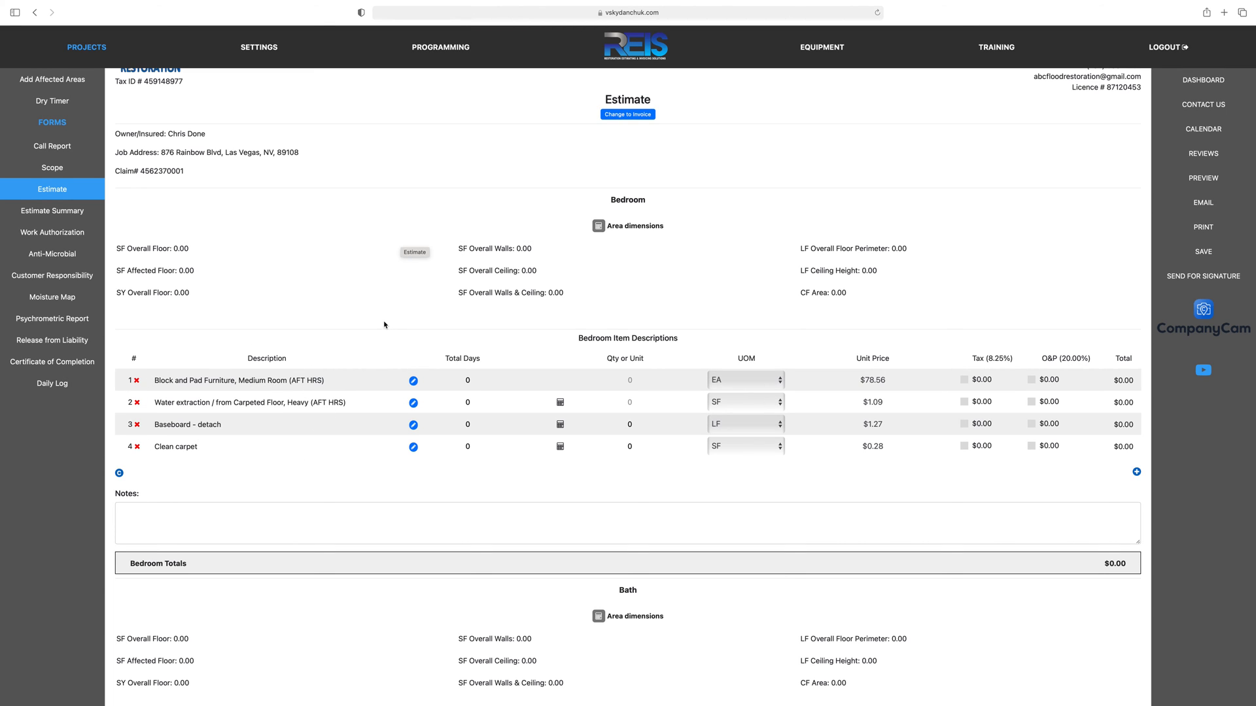
Step: Set the quantity of the Bedroom's Block and Pad Furniture, Medium Room (AFT HRS) item to 1
{"action": "scroll", "coordinate": [385, 325], "scroll_direction": "down", "scroll_amount": 1}
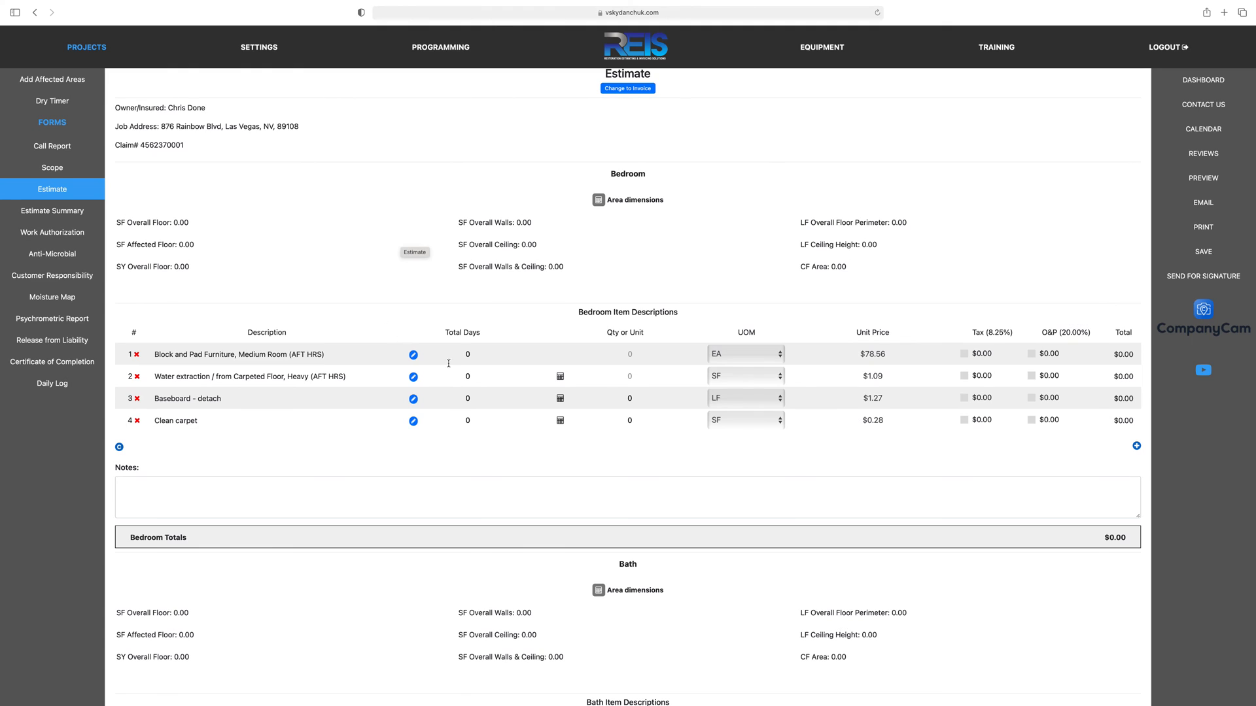
{"action": "left_click", "coordinate": [628, 354]}
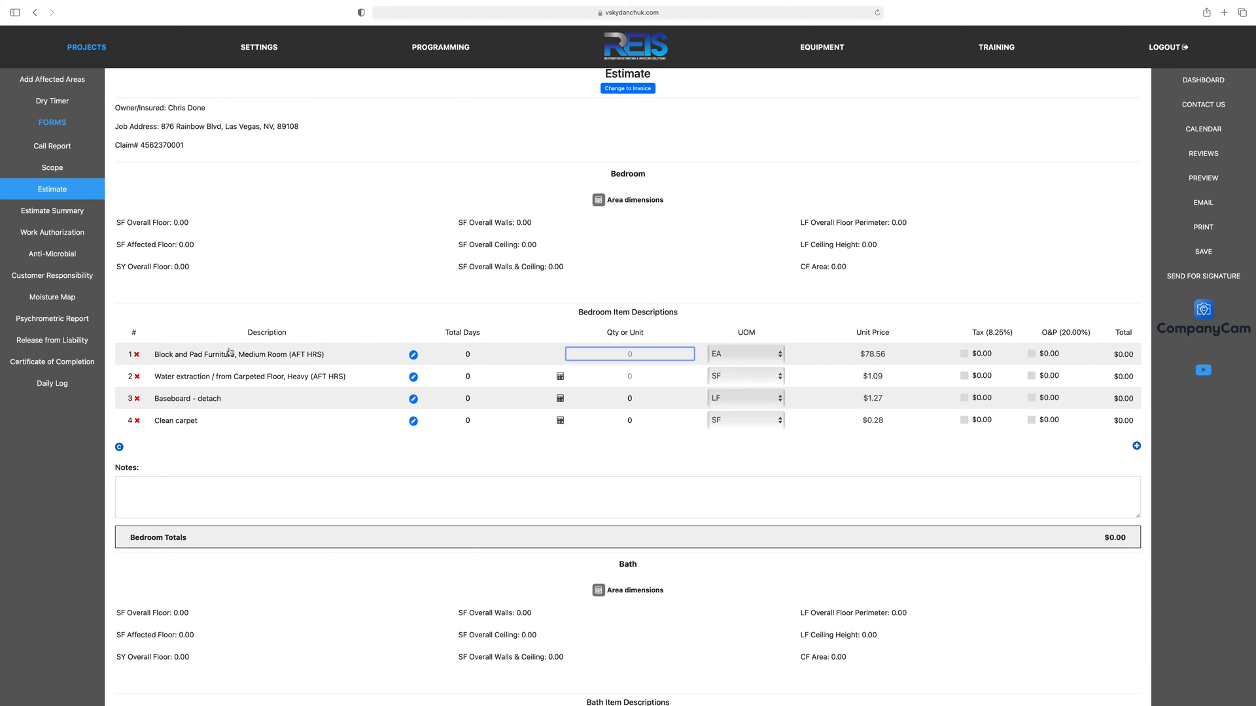
{"action": "type", "text": "1"}
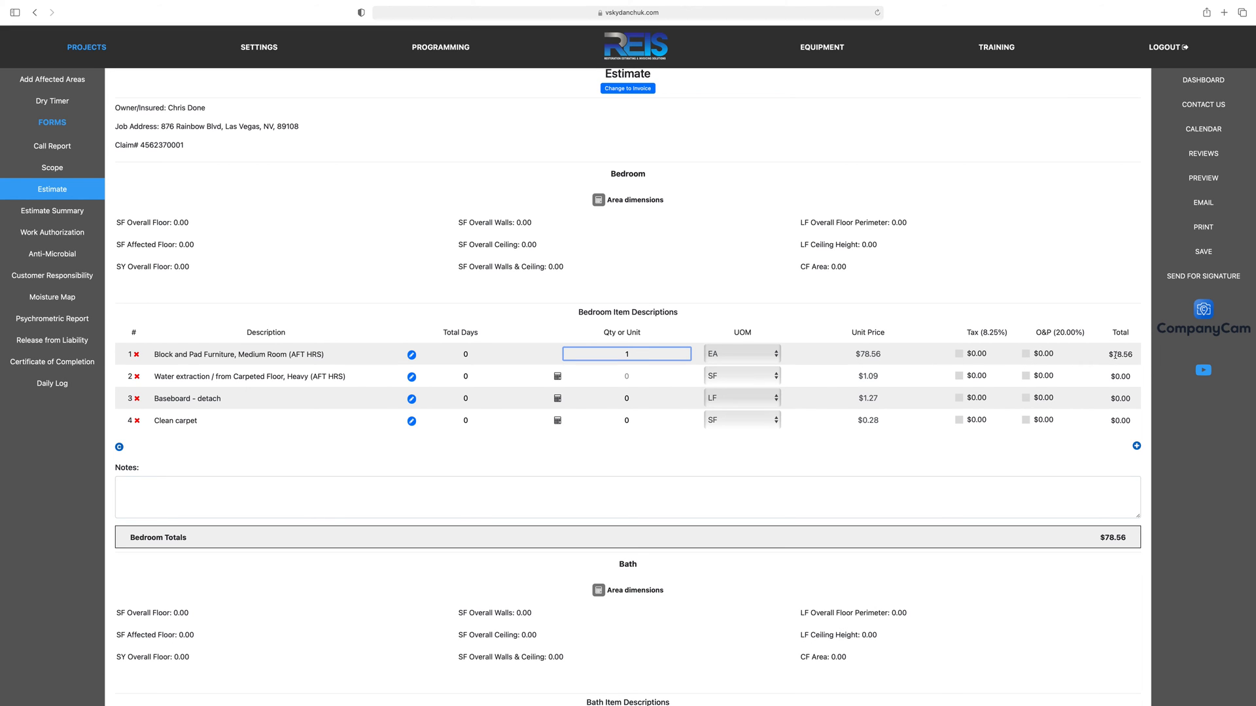
Step: Examine the estimate's line items for the remaining areas, the Miscellaneous items, the overall totals and the signature section
{"action": "scroll", "coordinate": [356, 235], "scroll_direction": "up", "scroll_amount": 3}
{"action": "scroll", "coordinate": [354, 234], "scroll_direction": "down", "scroll_amount": 10}
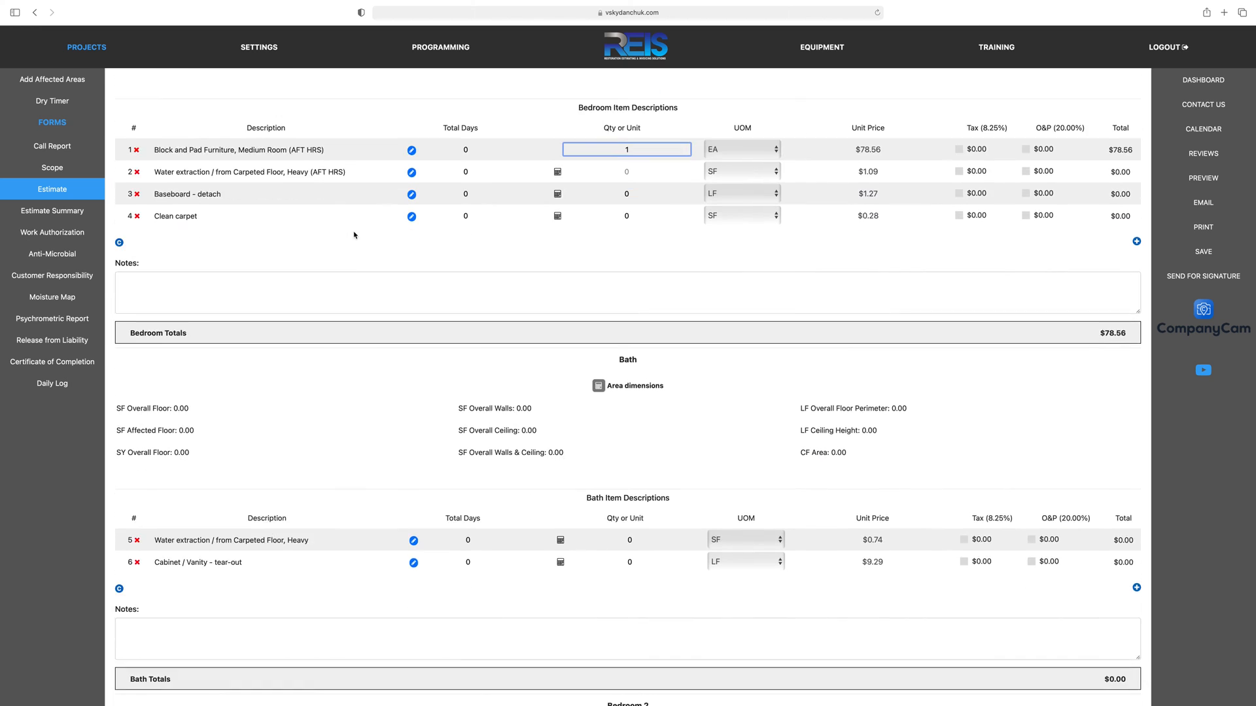
{"action": "scroll", "coordinate": [352, 262], "scroll_direction": "down", "scroll_amount": 4}
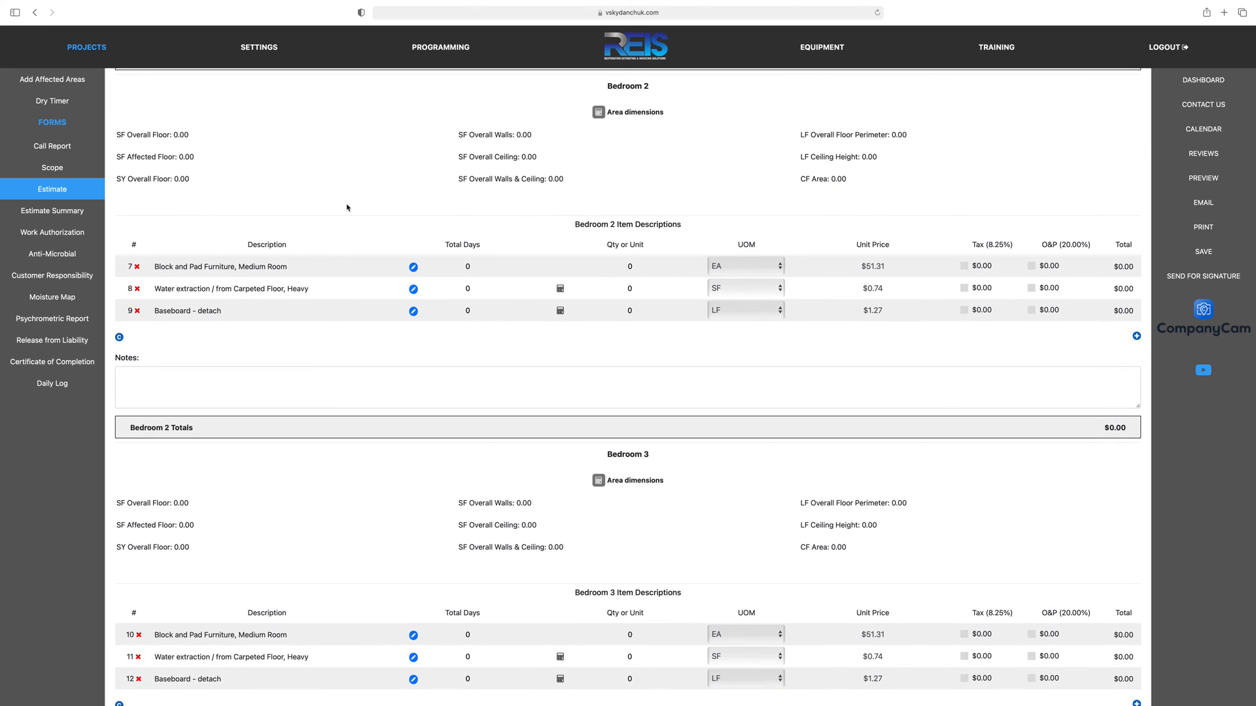
{"action": "scroll", "coordinate": [347, 209], "scroll_direction": "down", "scroll_amount": 5}
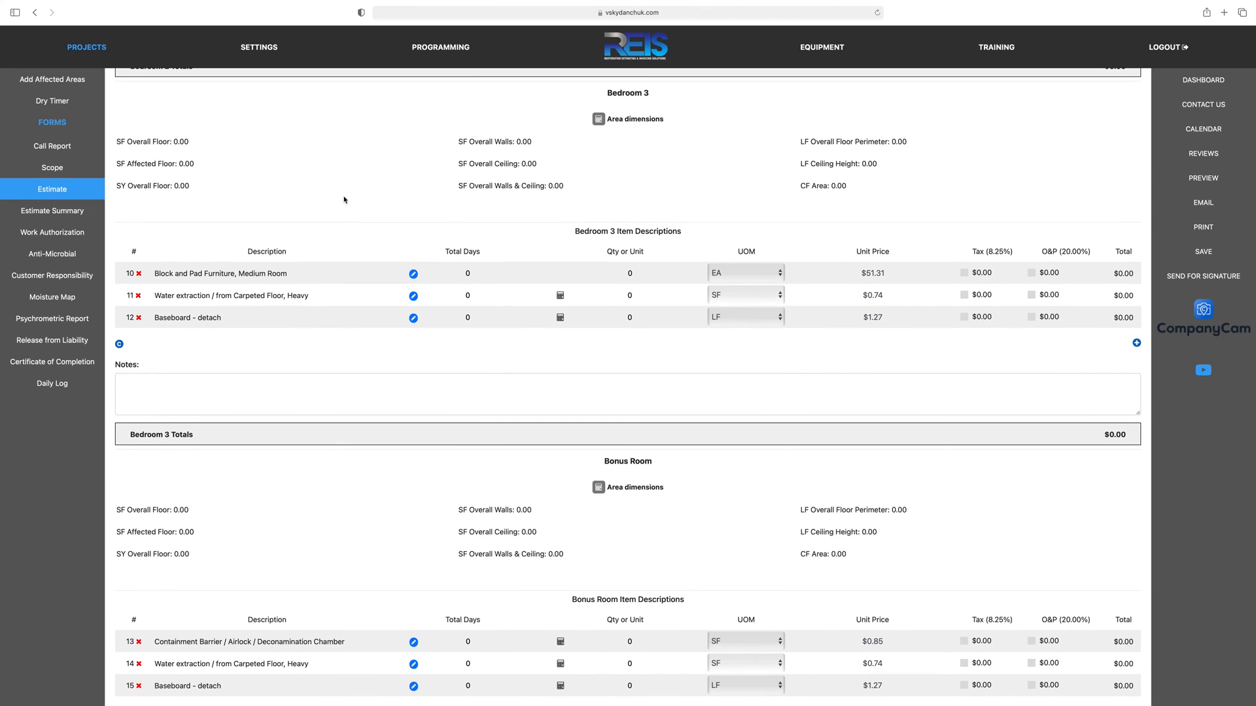
{"action": "scroll", "coordinate": [347, 201], "scroll_direction": "down", "scroll_amount": 6}
{"action": "scroll", "coordinate": [348, 238], "scroll_direction": "down", "scroll_amount": 1}
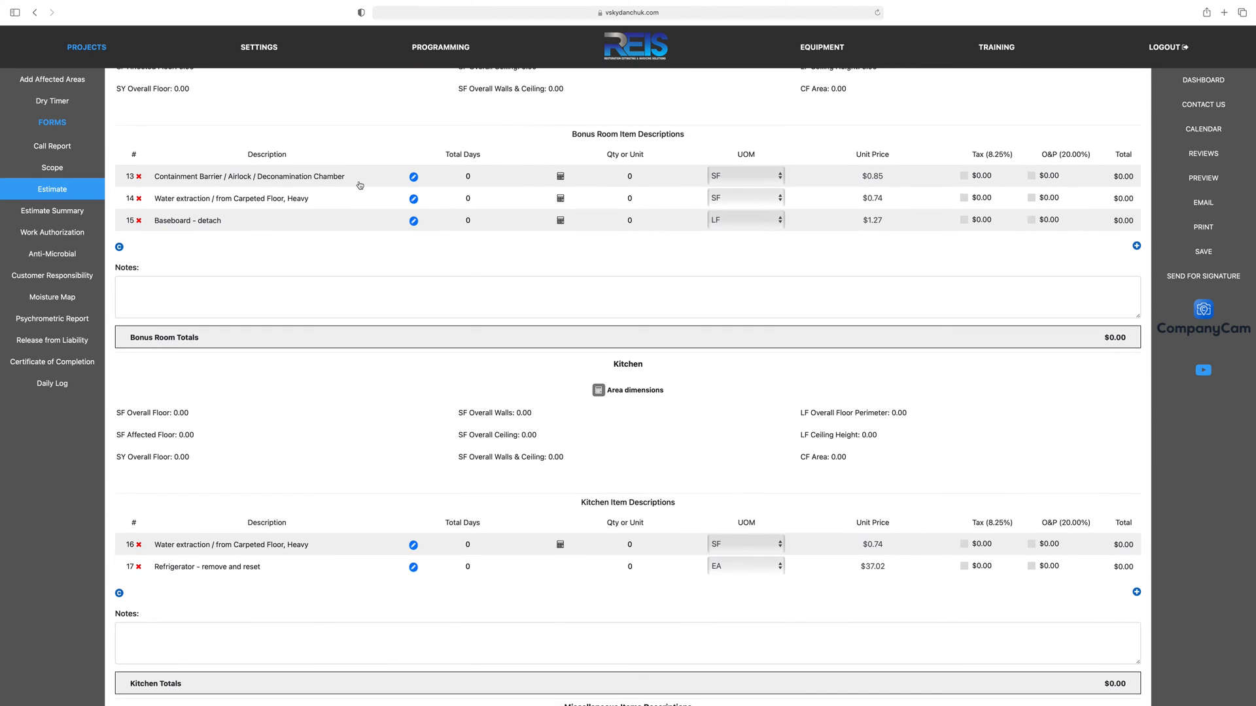
{"action": "scroll", "coordinate": [369, 232], "scroll_direction": "down", "scroll_amount": 6}
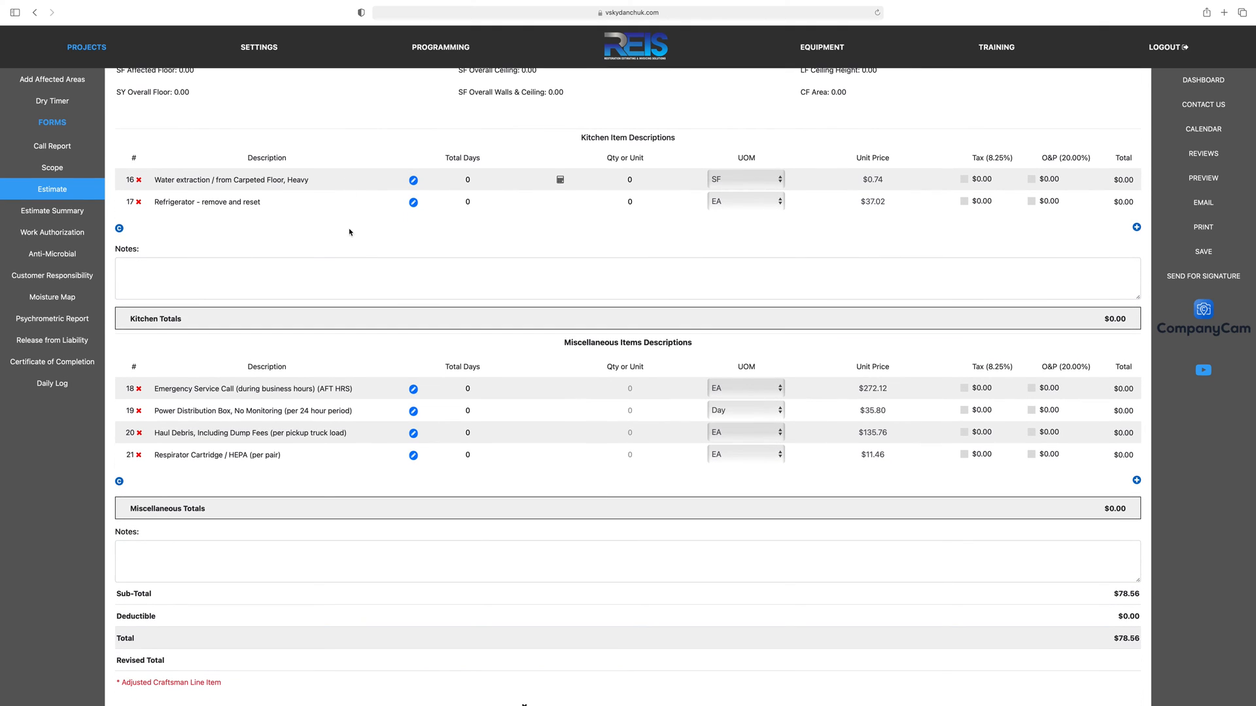
{"action": "scroll", "coordinate": [350, 241], "scroll_direction": "down", "scroll_amount": 3}
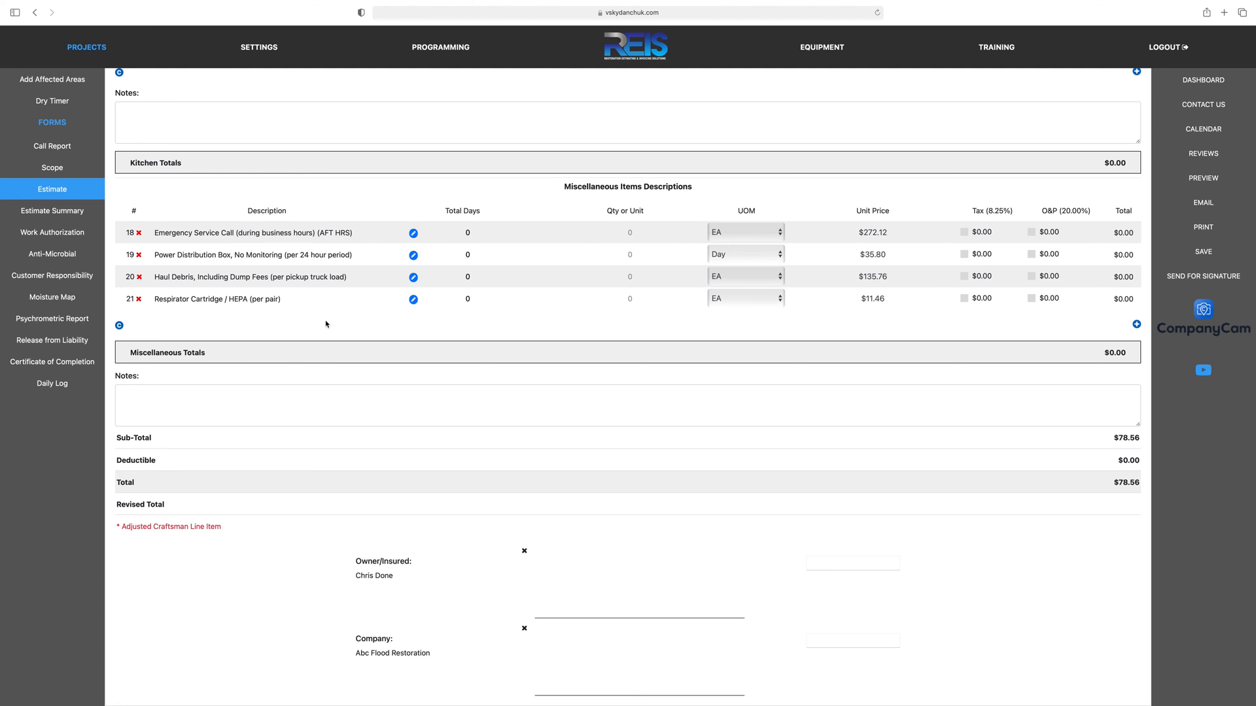
Step: Return to the Scope form and review the list of available areas, keeping Bedroom selected
{"action": "scroll", "coordinate": [326, 323], "scroll_direction": "up", "scroll_amount": 20}
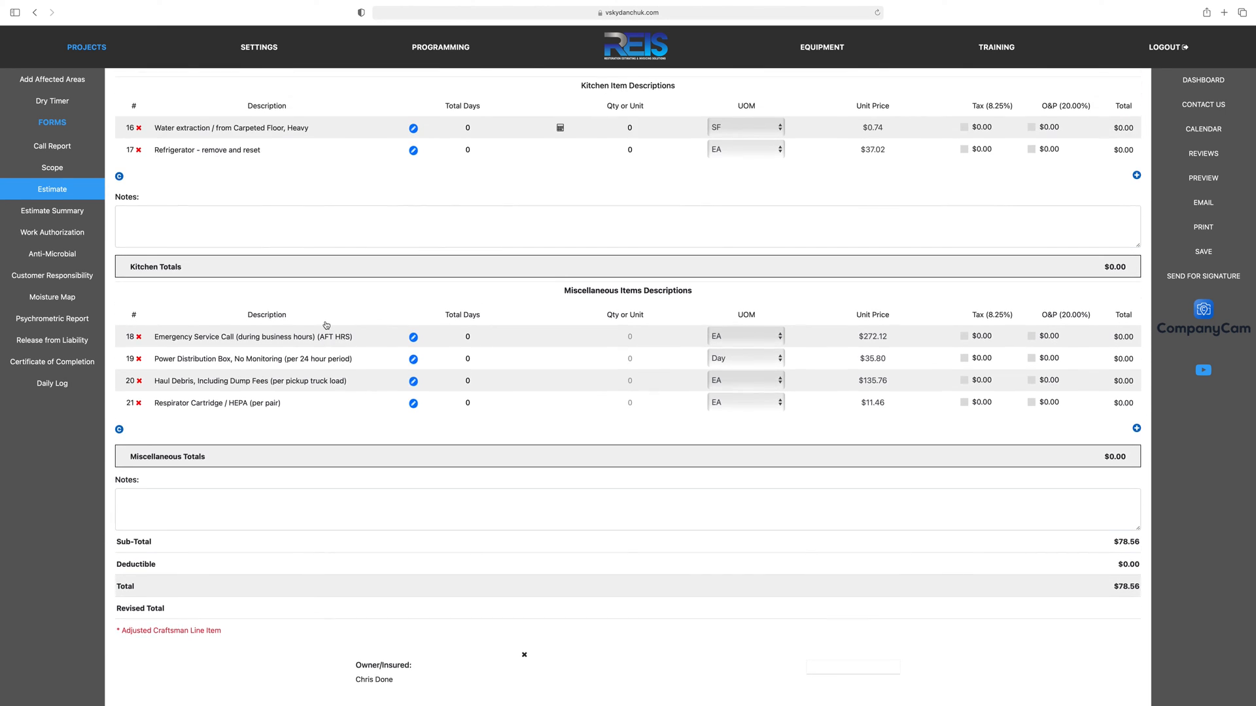
{"action": "scroll", "coordinate": [325, 327], "scroll_direction": "down", "scroll_amount": 1}
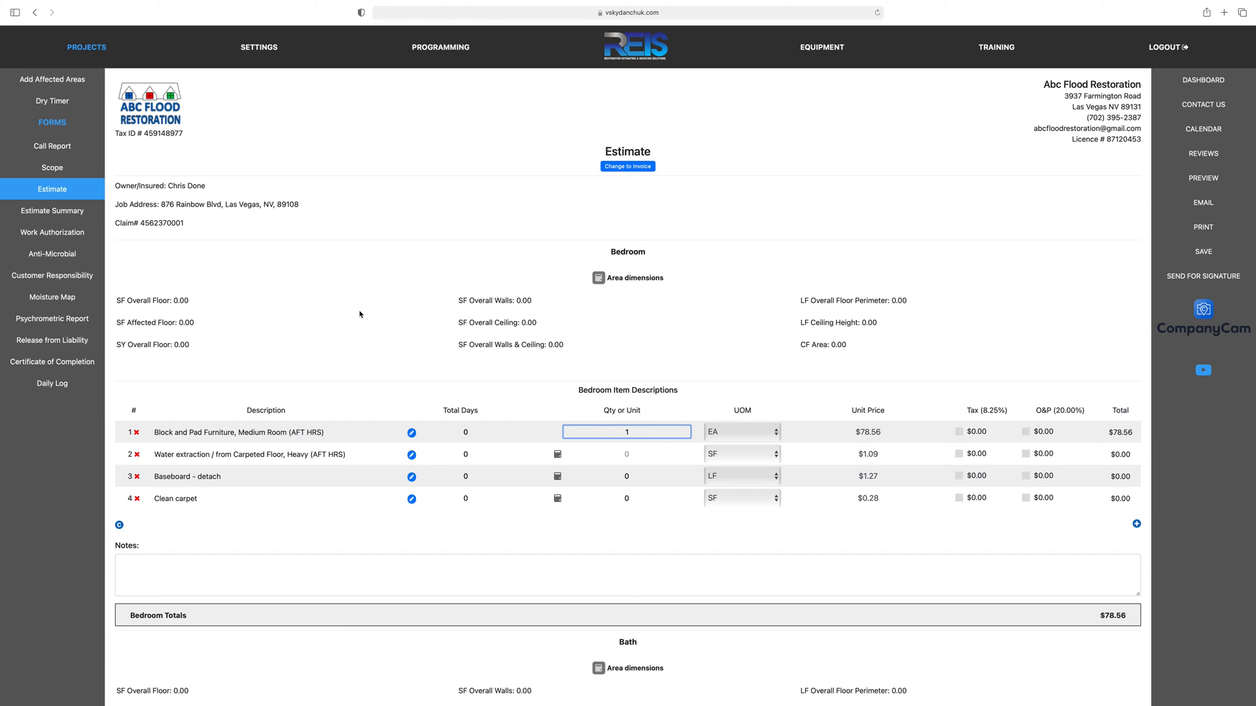
{"action": "left_click", "coordinate": [52, 168]}
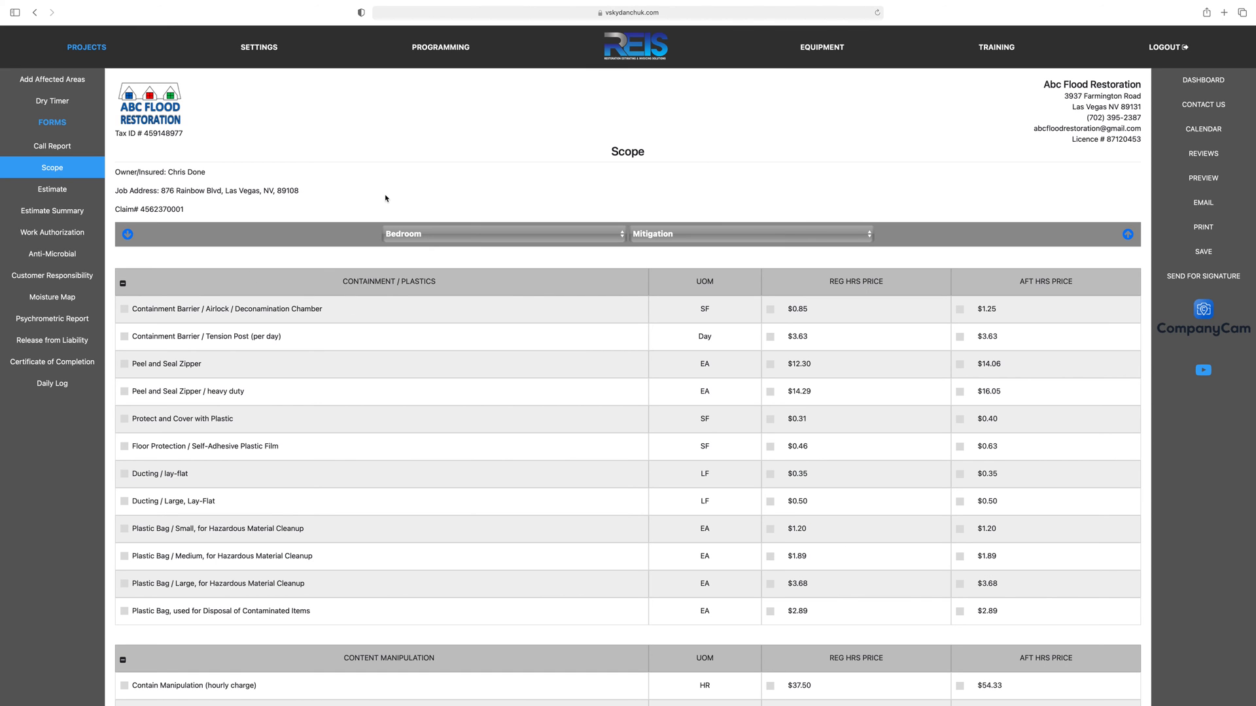
{"action": "scroll", "coordinate": [387, 189], "scroll_direction": "down", "scroll_amount": 1}
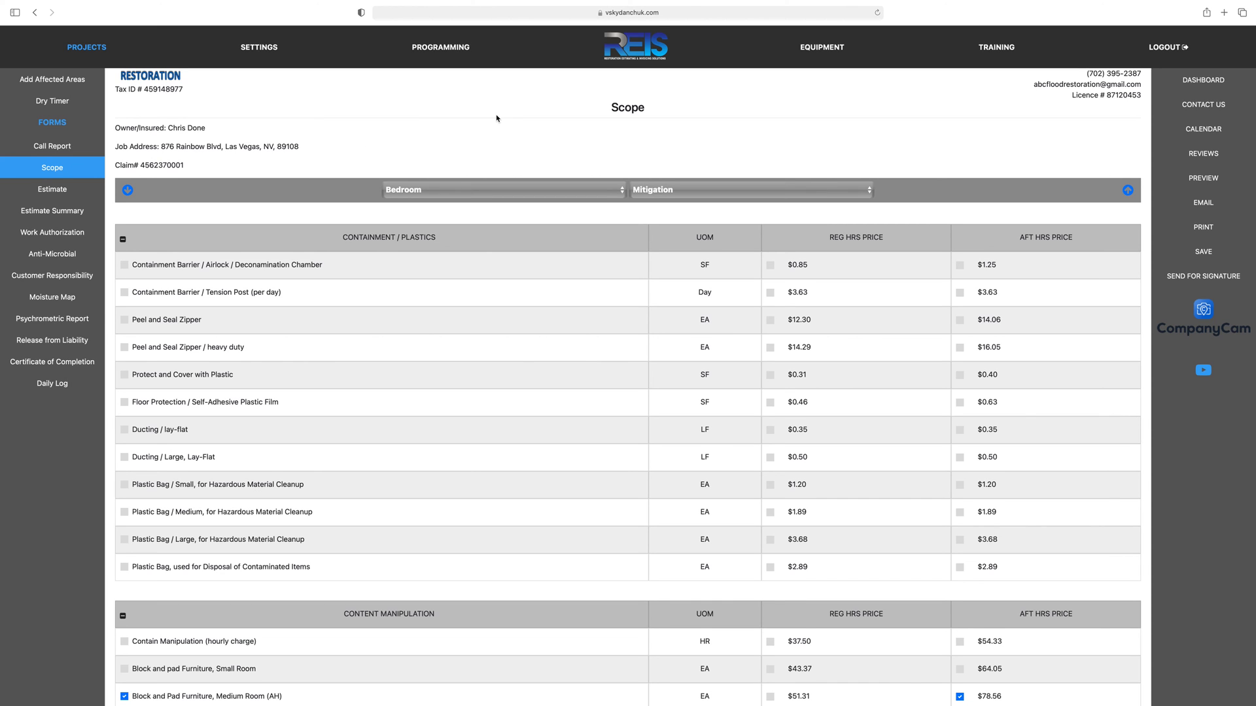
{"action": "scroll", "coordinate": [466, 131], "scroll_direction": "down", "scroll_amount": 2}
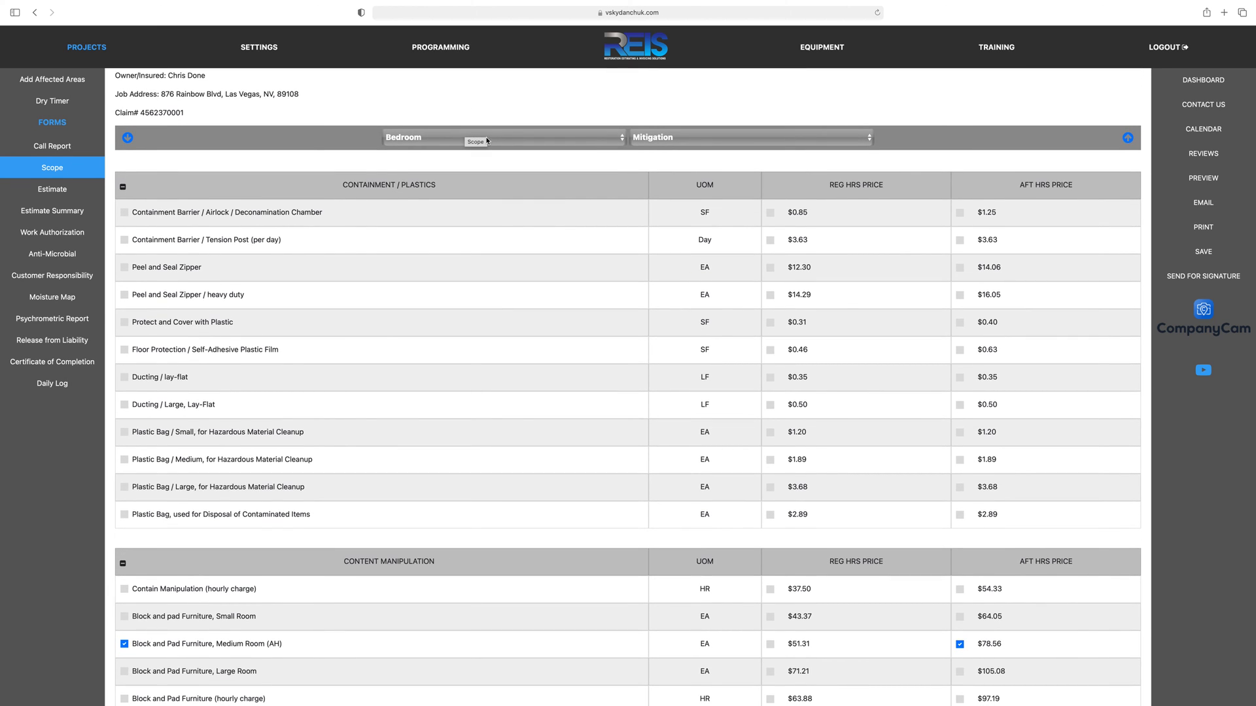
{"action": "left_click", "coordinate": [487, 139]}
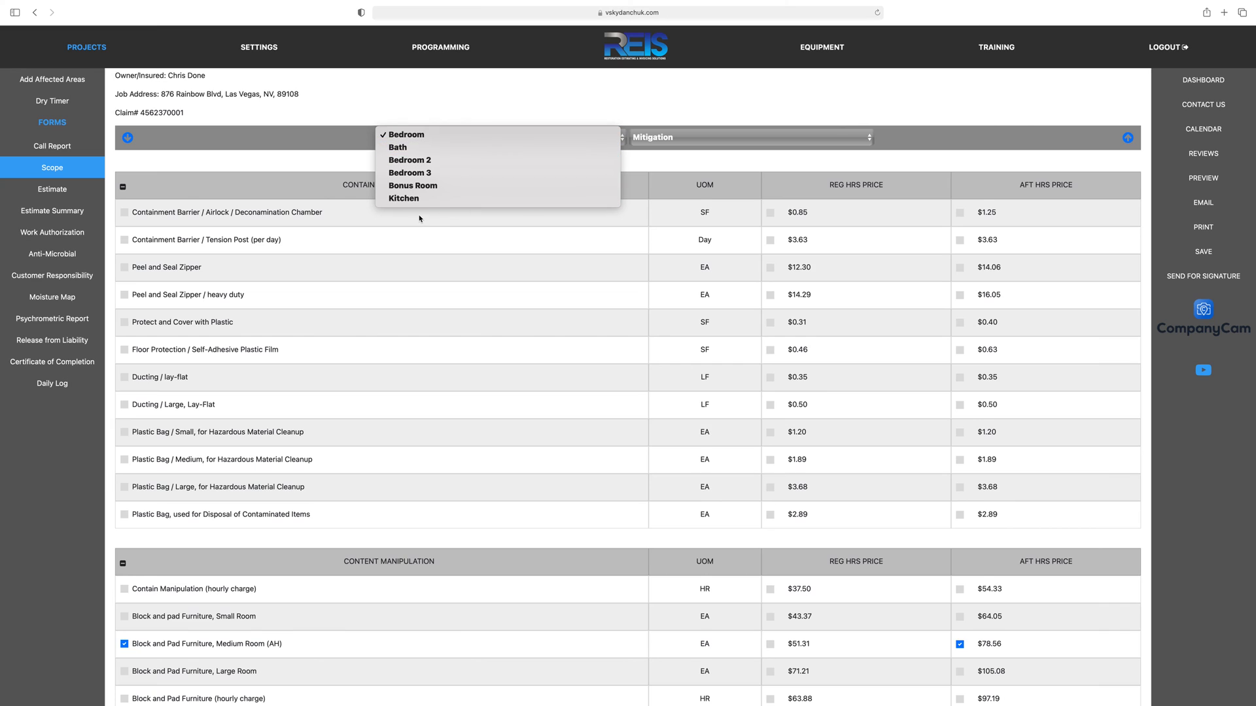
{"action": "left_click", "coordinate": [326, 96]}
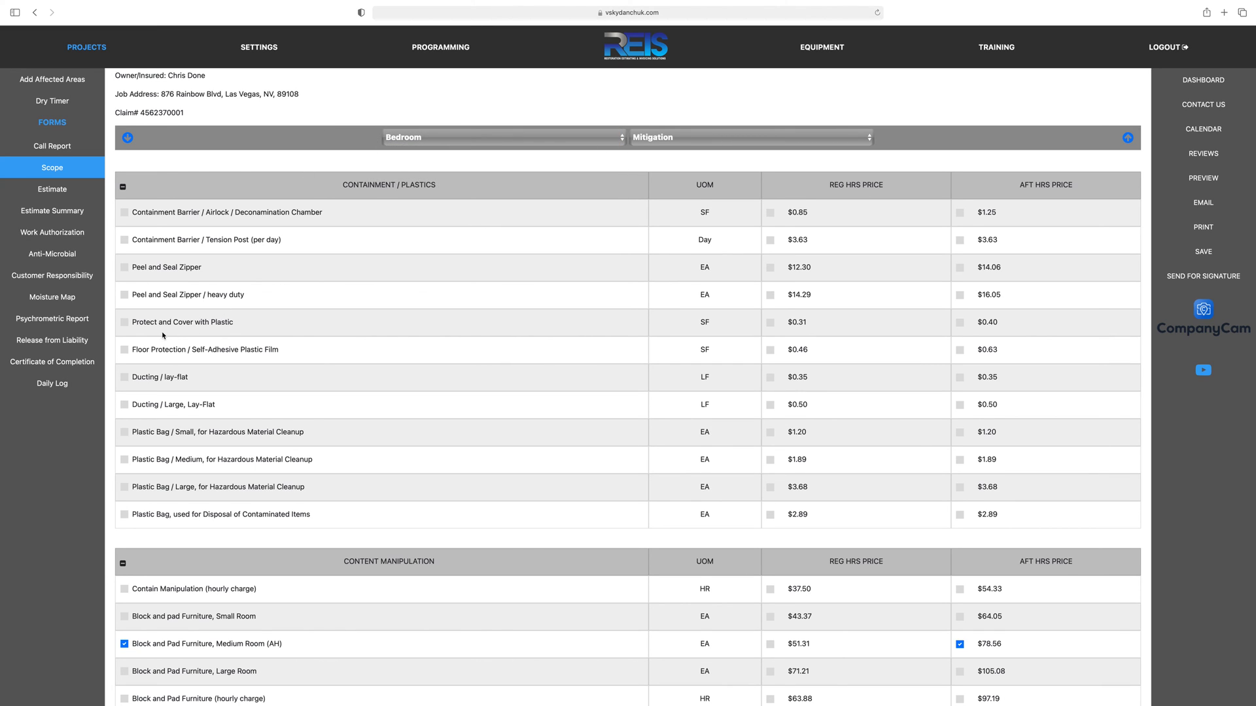
Step: Add Protect and Cover with Plastic to the scope of all areas, using the after-hours price for the Bedroom
{"action": "left_click", "coordinate": [124, 323]}
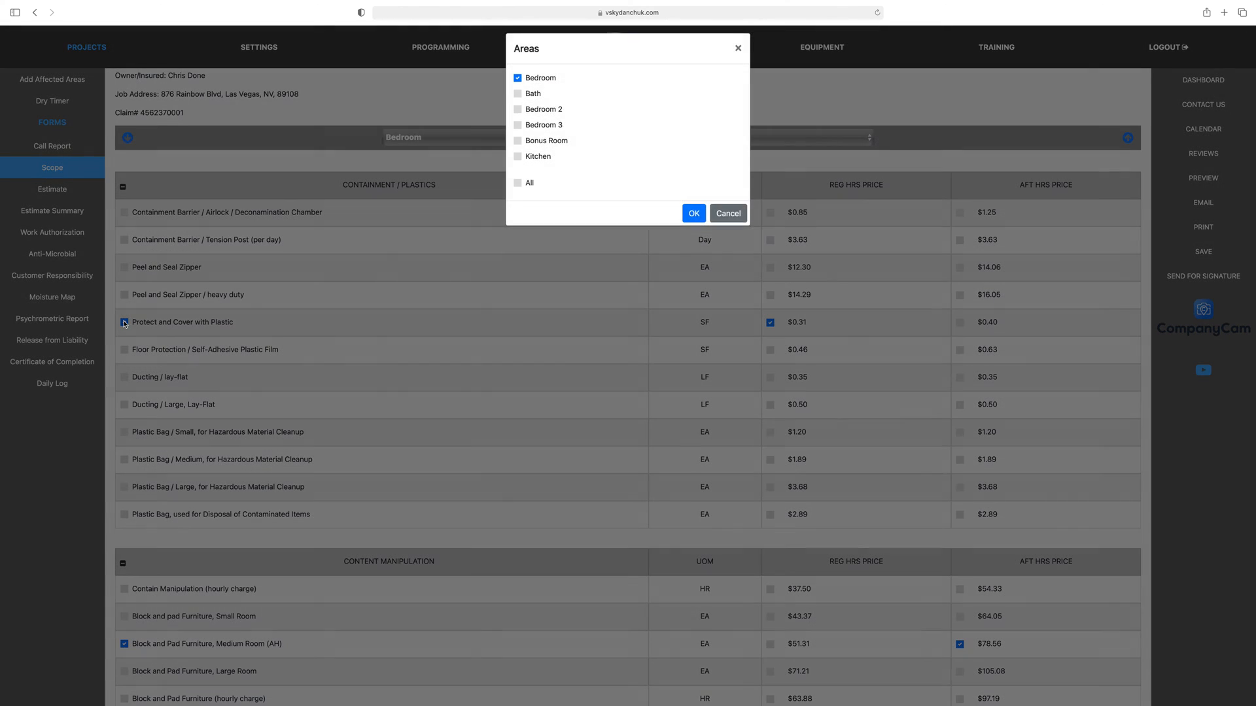
{"action": "left_click", "coordinate": [516, 189]}
{"action": "left_click", "coordinate": [694, 222]}
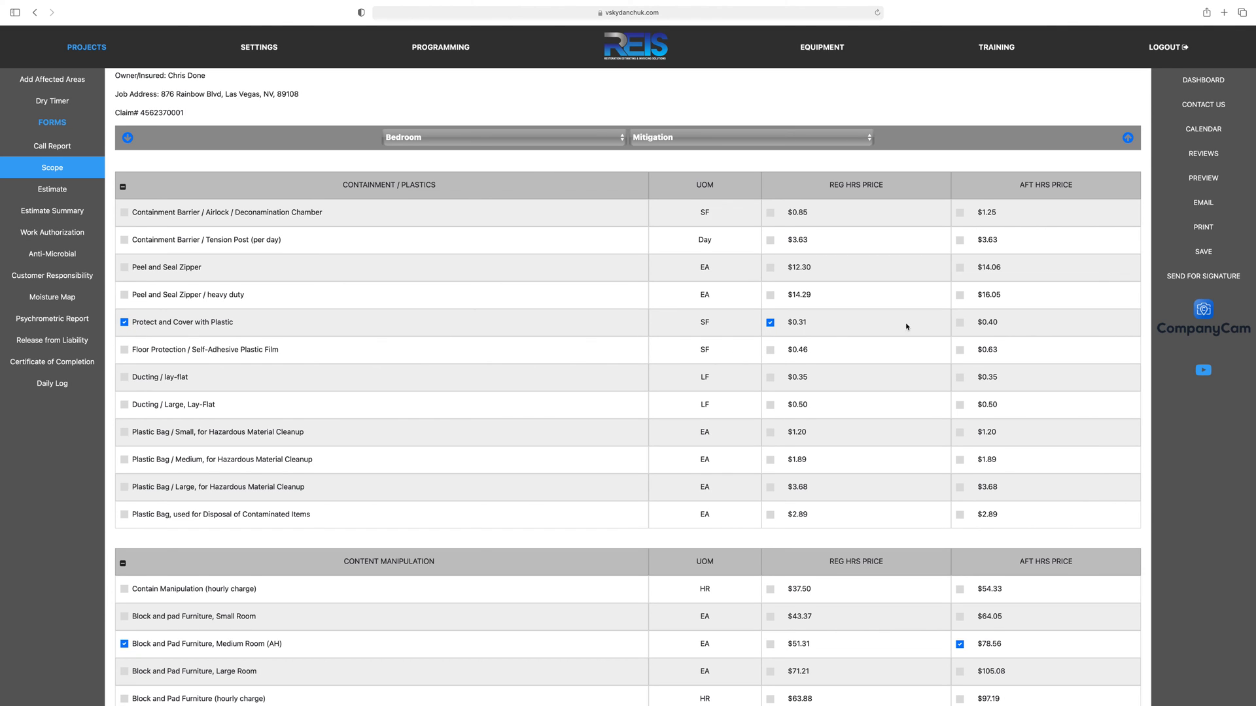
{"action": "left_click", "coordinate": [959, 323]}
Step: View the Cleaning category of the Bedroom's scope and return to the Mitigation category
{"action": "left_click", "coordinate": [849, 139]}
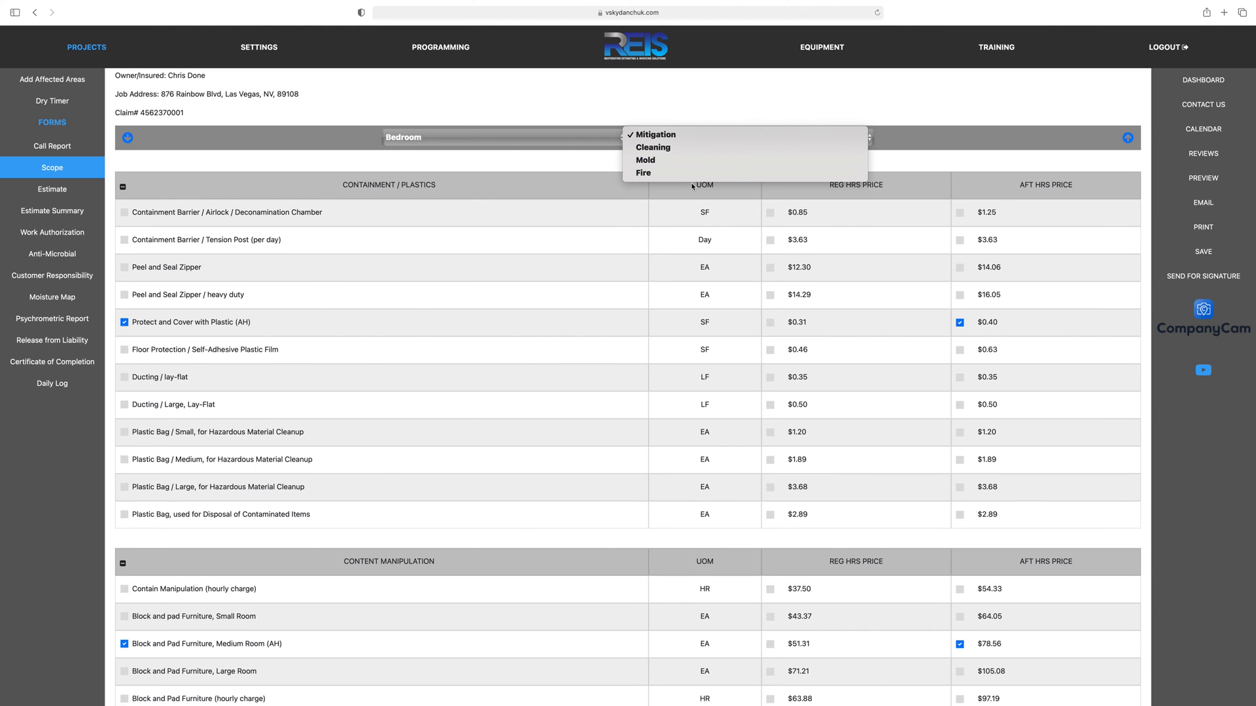
{"action": "left_click", "coordinate": [669, 149]}
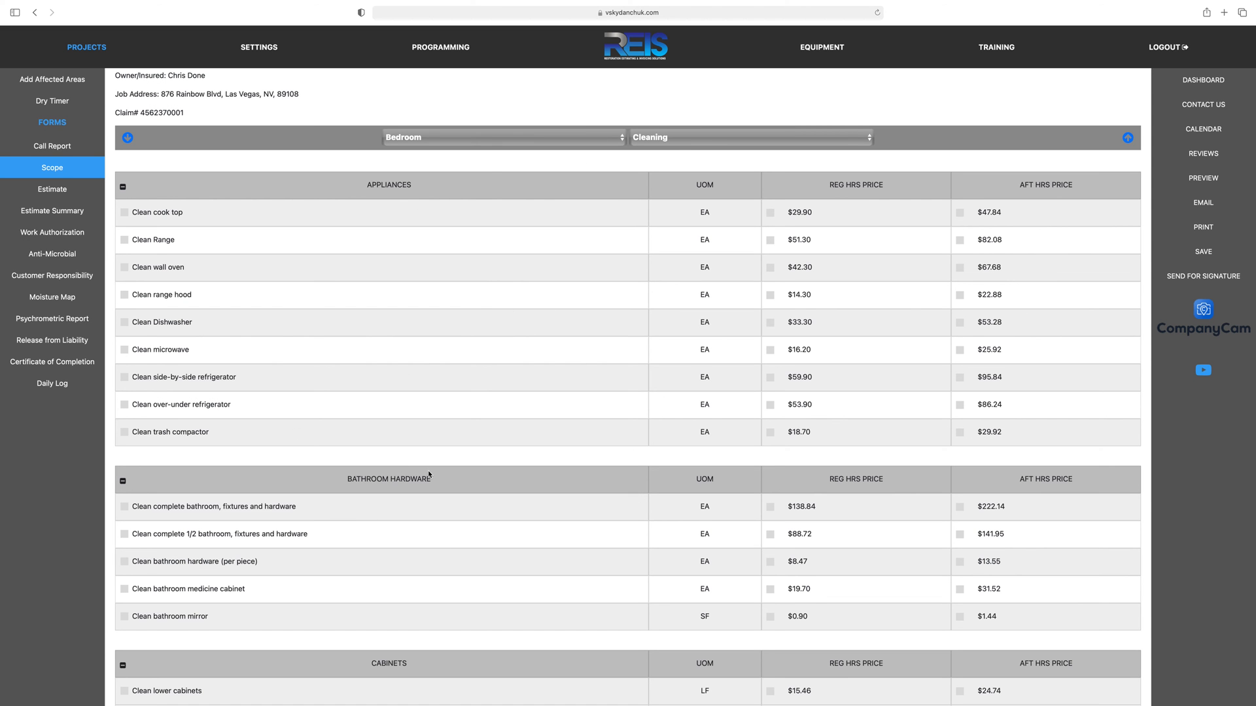
{"action": "left_click", "coordinate": [762, 135]}
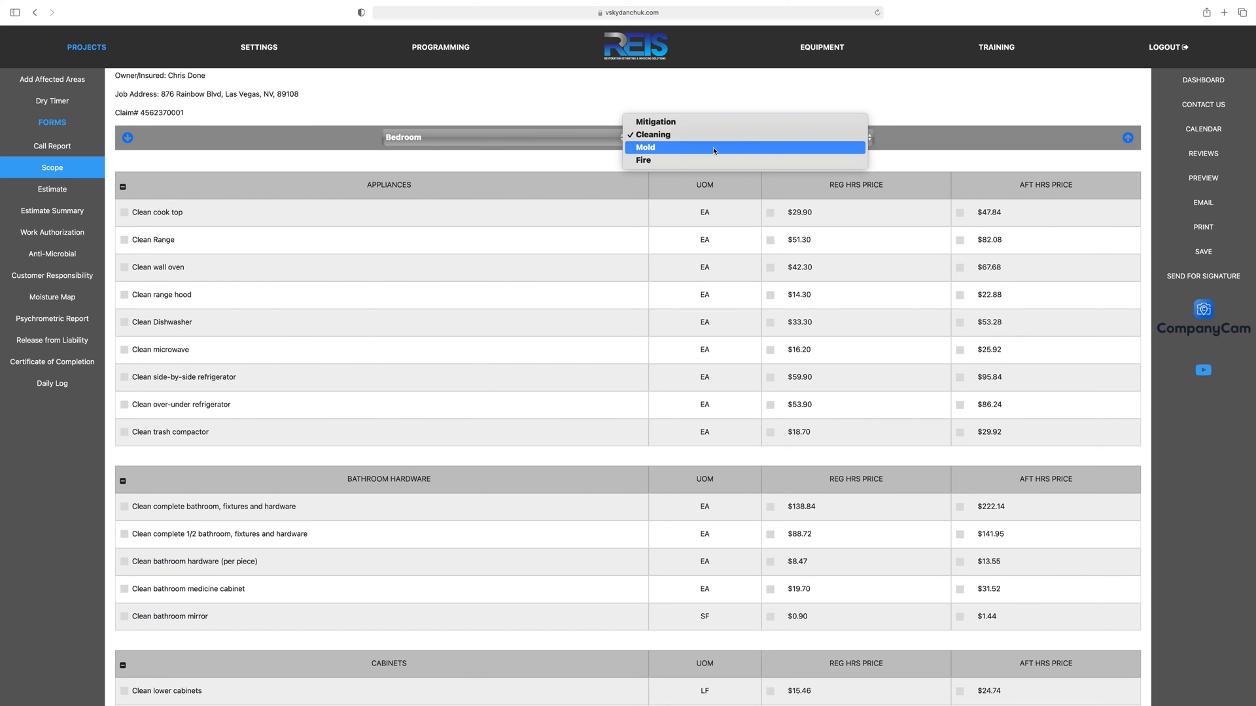
{"action": "left_click", "coordinate": [671, 123]}
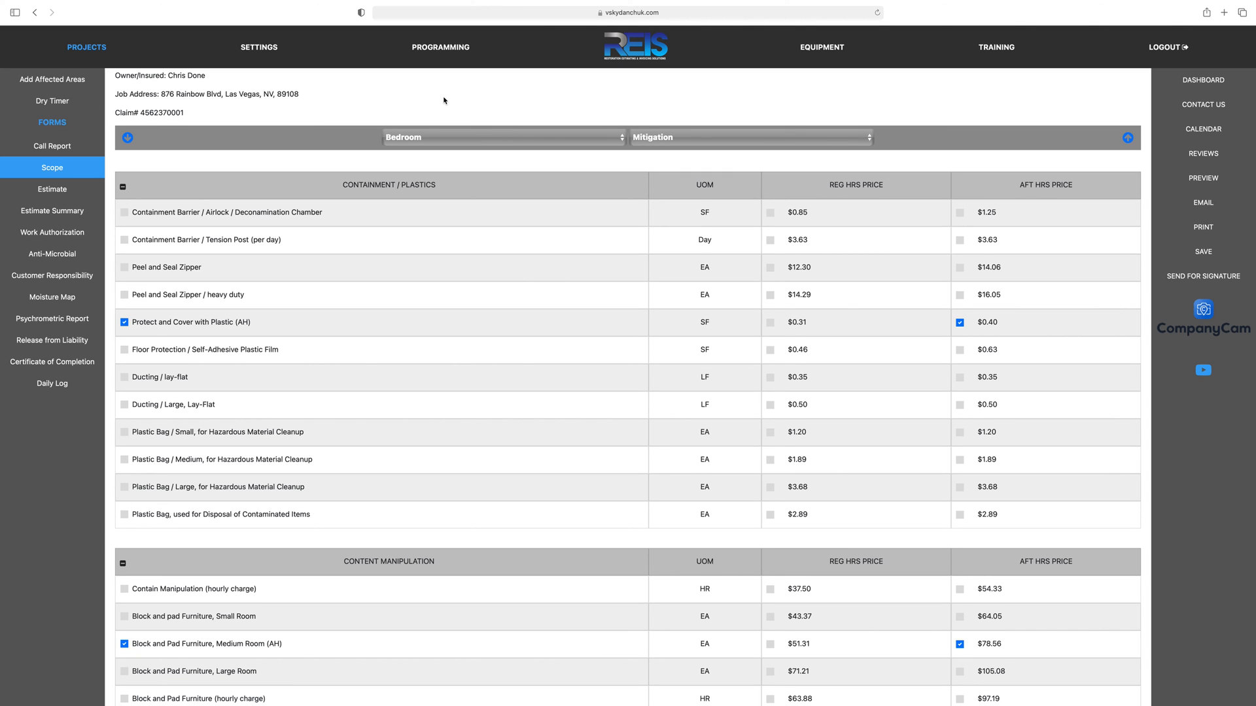
Step: Open the Estimate form and check the Protect and Cover with Plastic line items for Bedroom and Bath
{"action": "scroll", "coordinate": [436, 101], "scroll_direction": "up", "scroll_amount": 3}
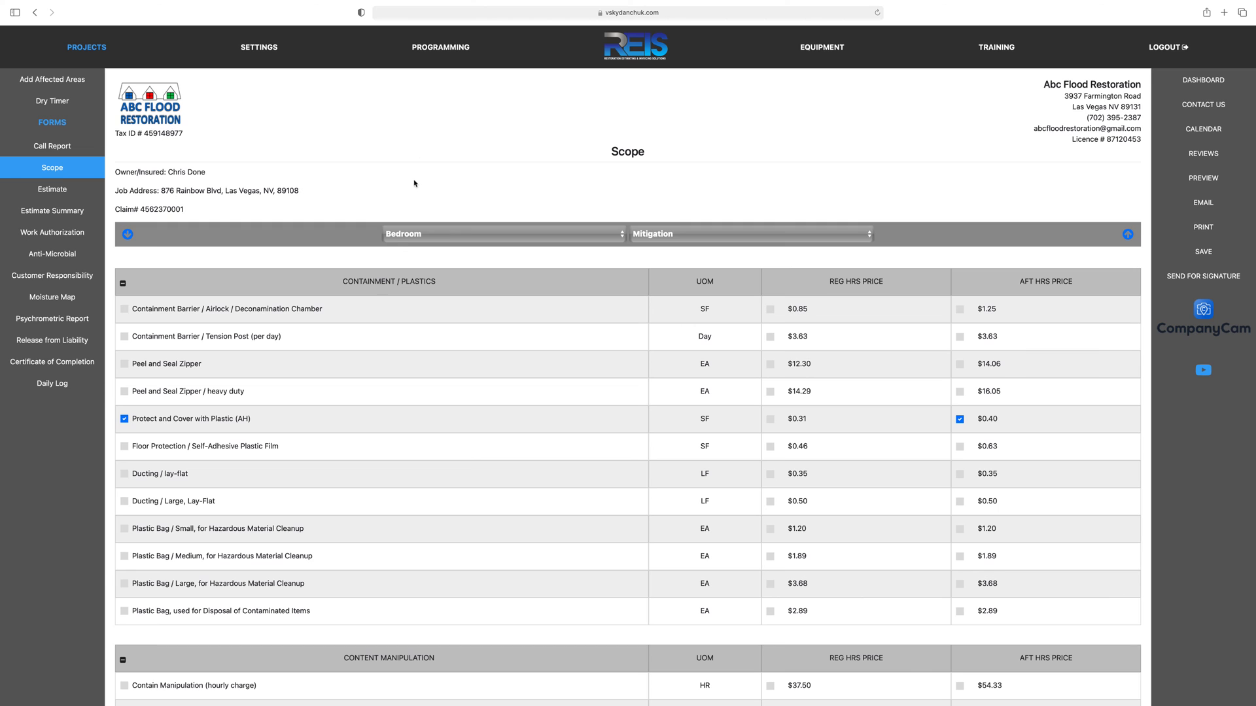
{"action": "scroll", "coordinate": [377, 322], "scroll_direction": "down", "scroll_amount": 3}
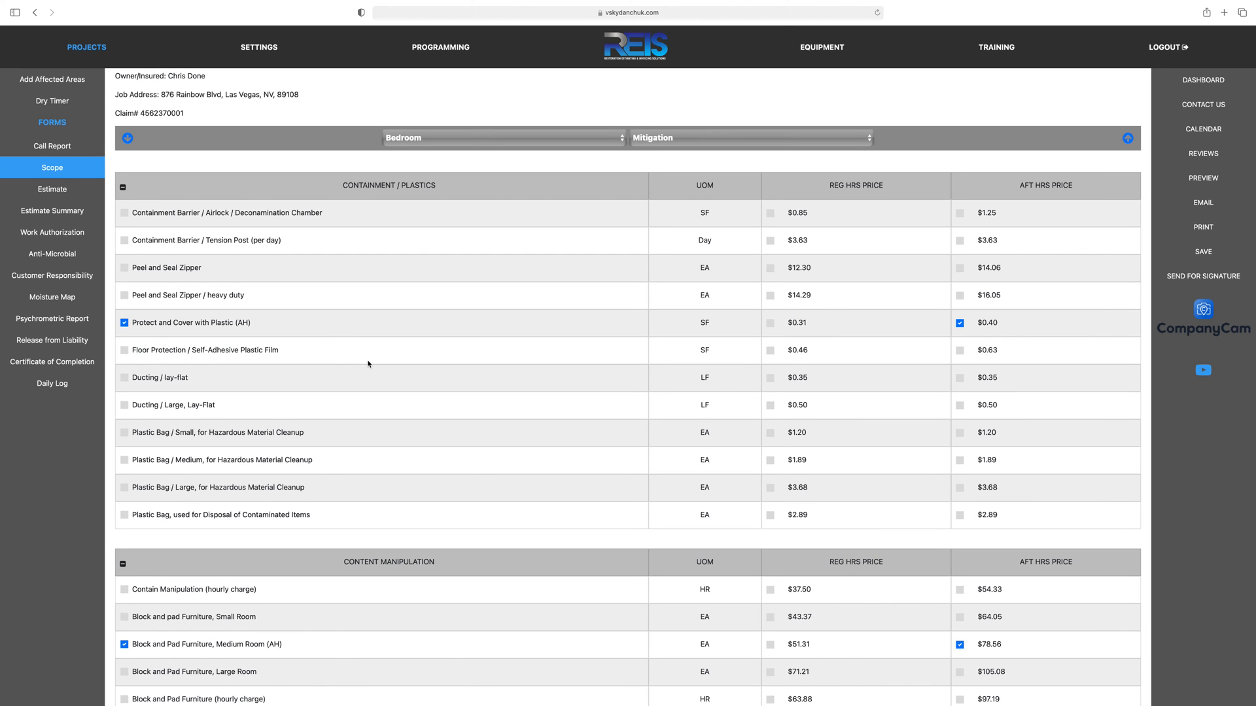
{"action": "scroll", "coordinate": [369, 364], "scroll_direction": "up", "scroll_amount": 3}
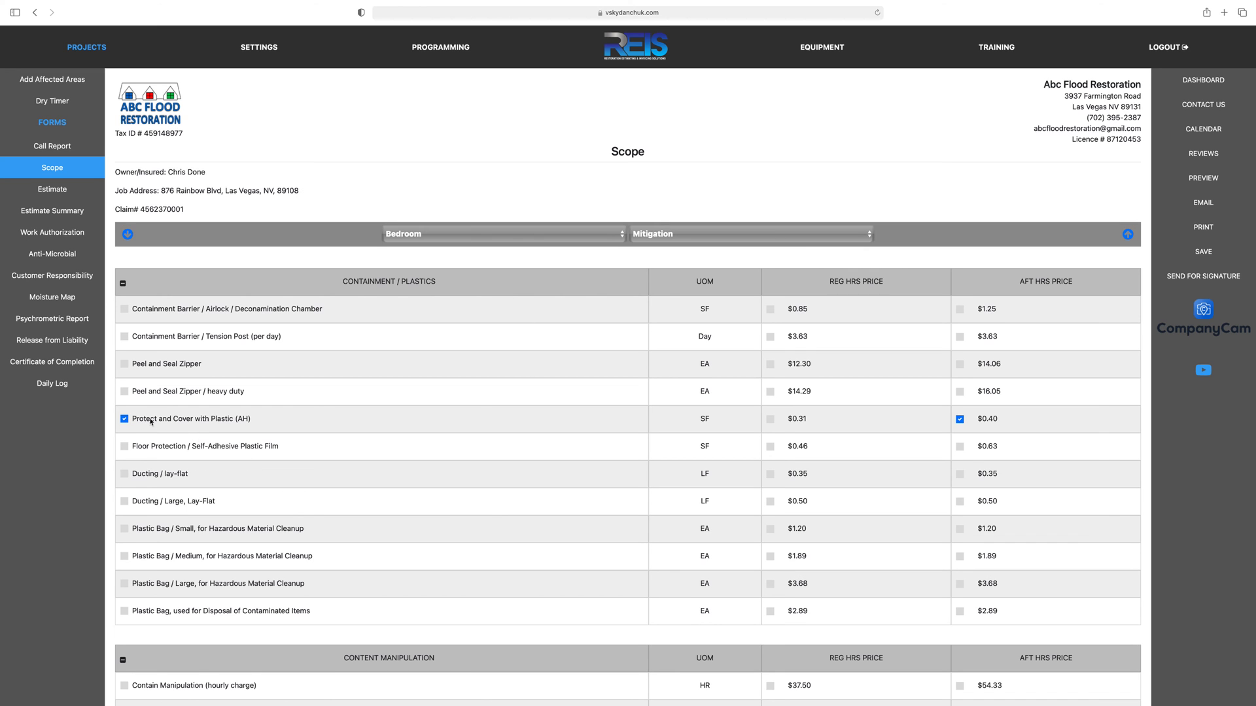
{"action": "scroll", "coordinate": [363, 537], "scroll_direction": "down", "scroll_amount": 5}
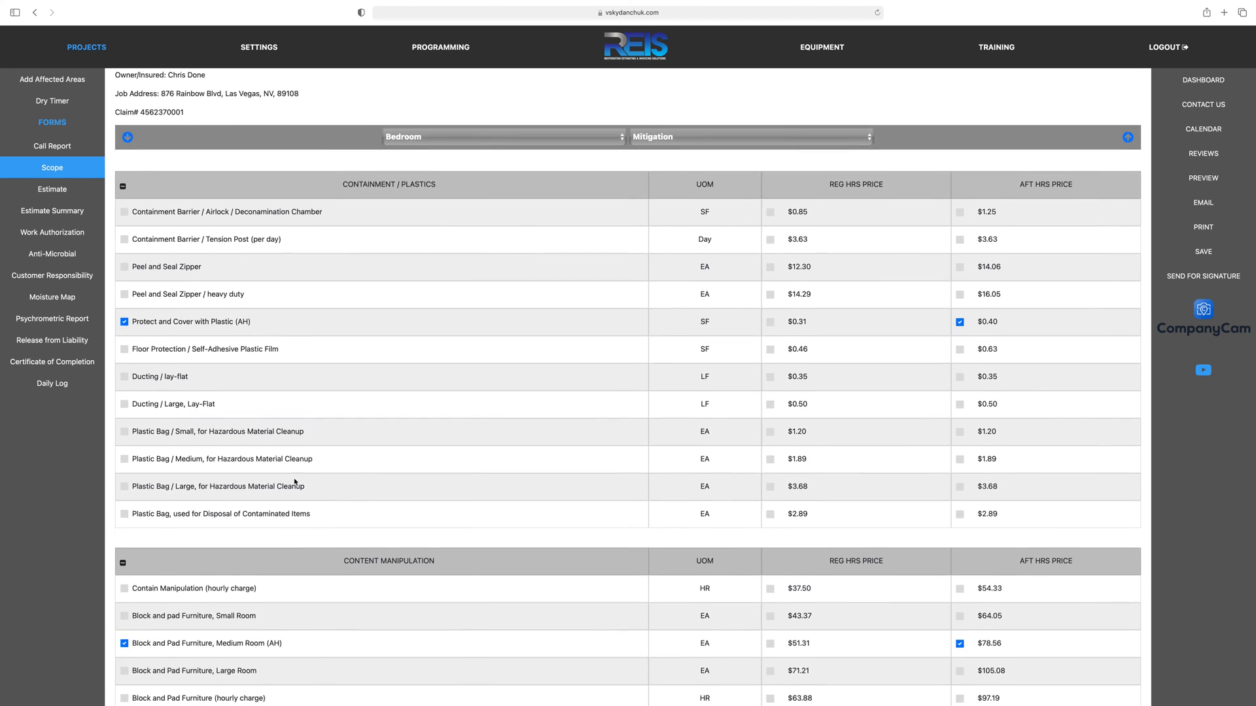
{"action": "scroll", "coordinate": [575, 555], "scroll_direction": "down", "scroll_amount": 6}
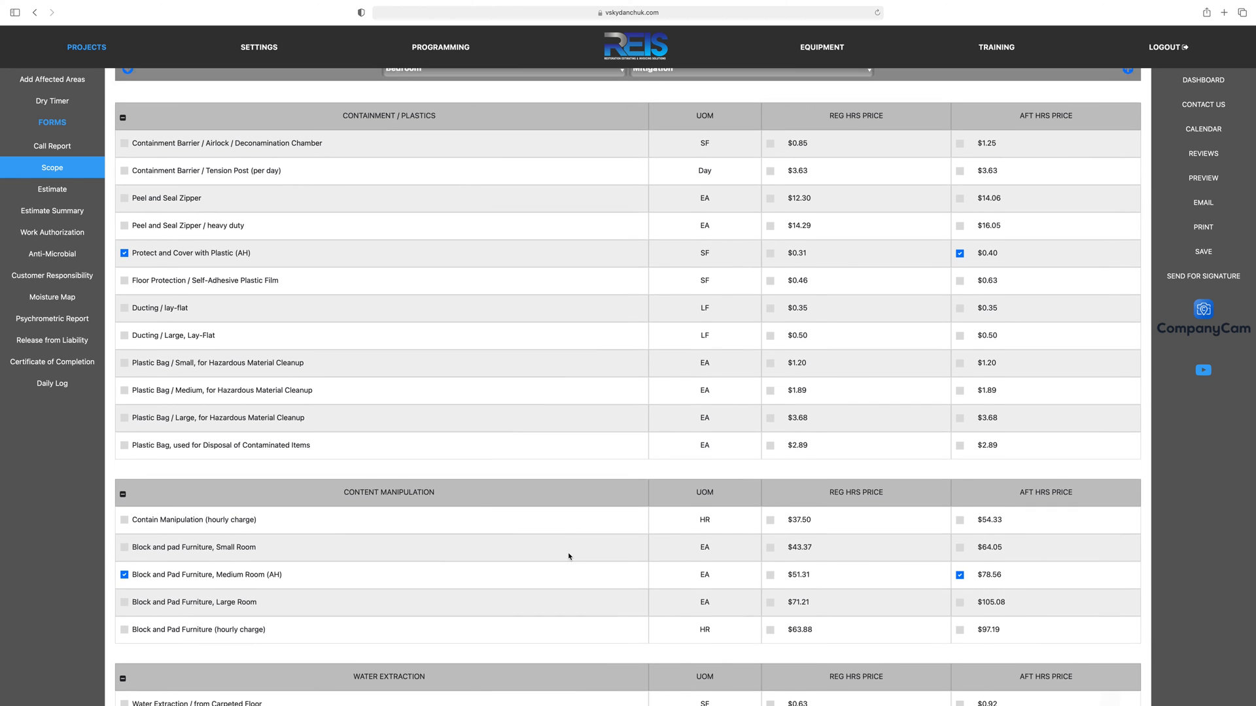
{"action": "scroll", "coordinate": [609, 302], "scroll_direction": "up", "scroll_amount": 11}
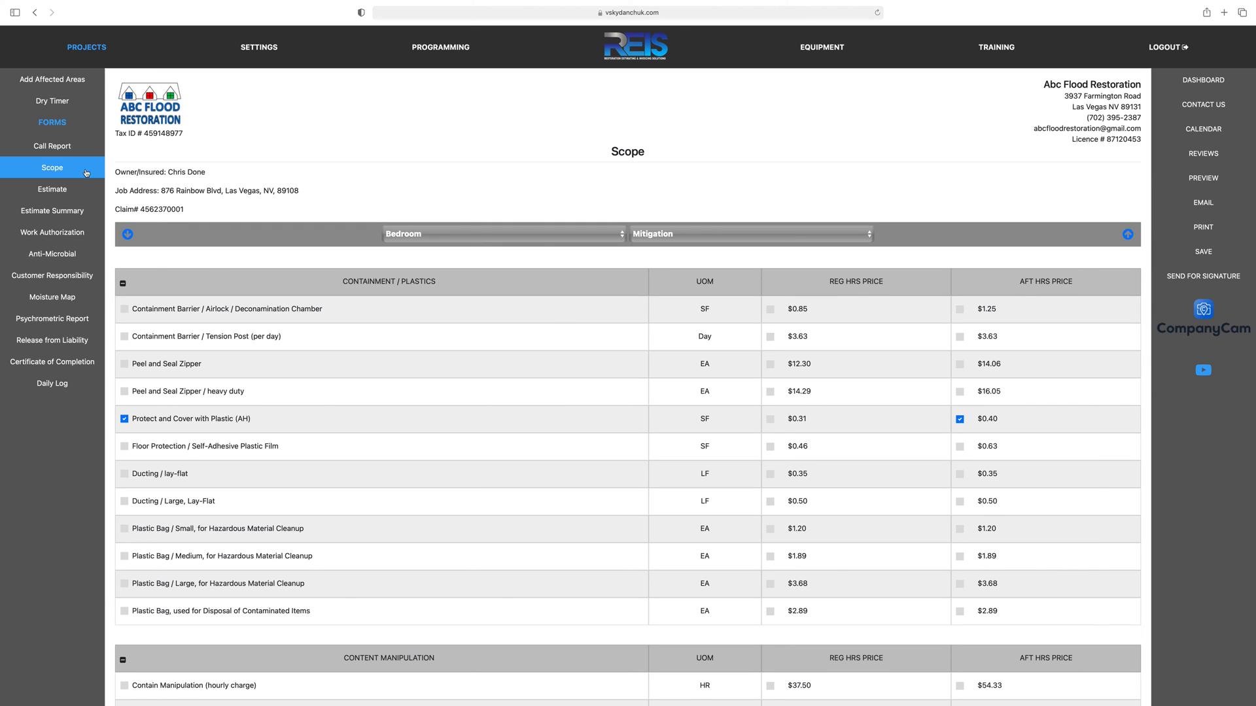
{"action": "left_click", "coordinate": [50, 190]}
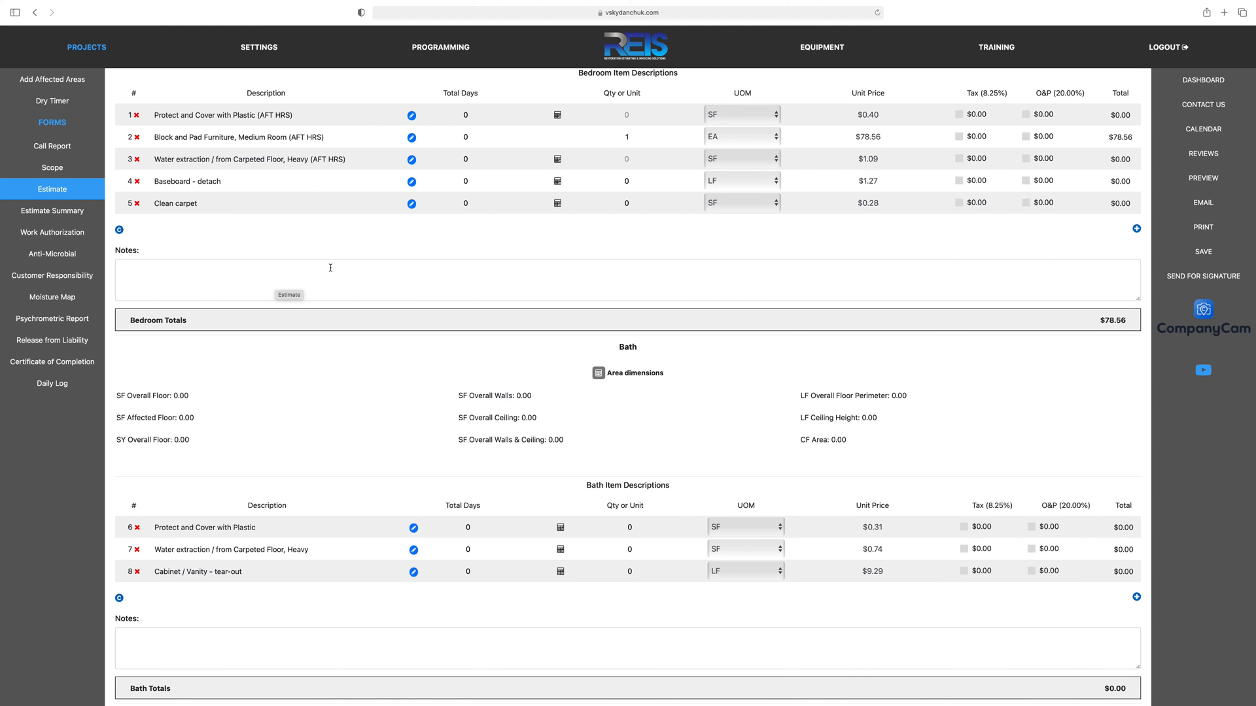
{"action": "scroll", "coordinate": [330, 261], "scroll_direction": "up", "scroll_amount": 5}
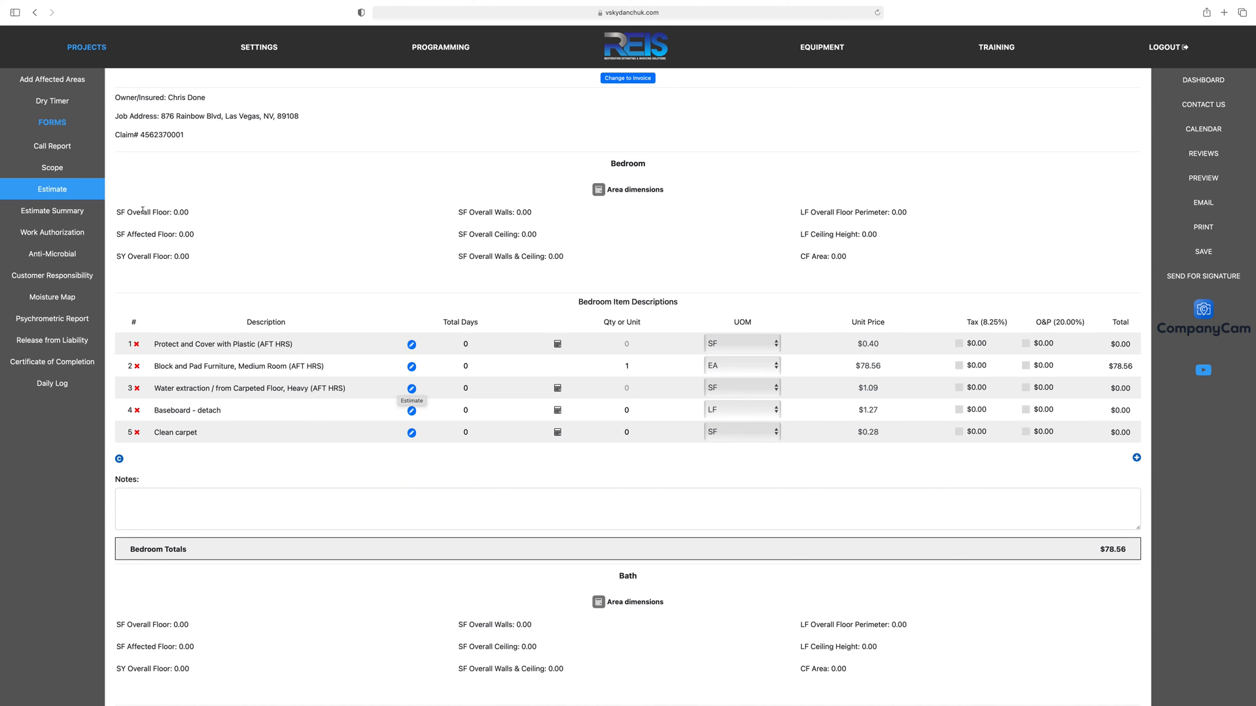
Step: Open the Scope form for the Bath and collapse its Containment / Plastics section
{"action": "left_click", "coordinate": [52, 169]}
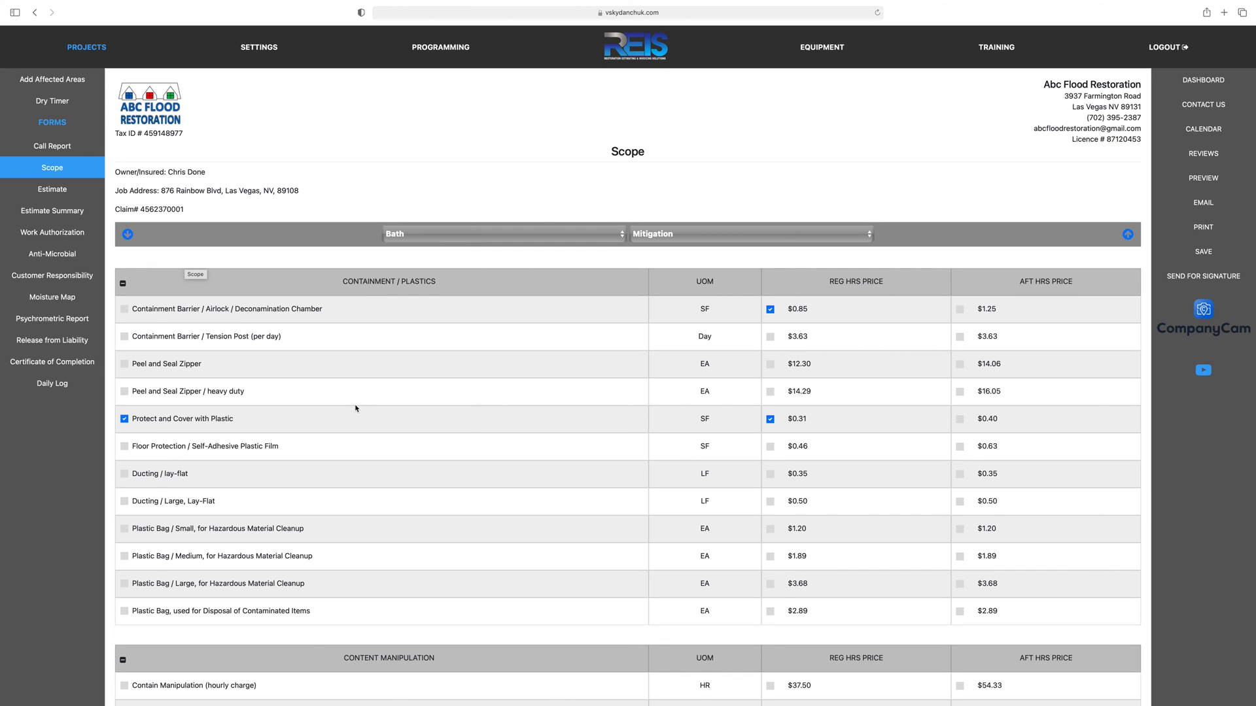
{"action": "left_click", "coordinate": [122, 285]}
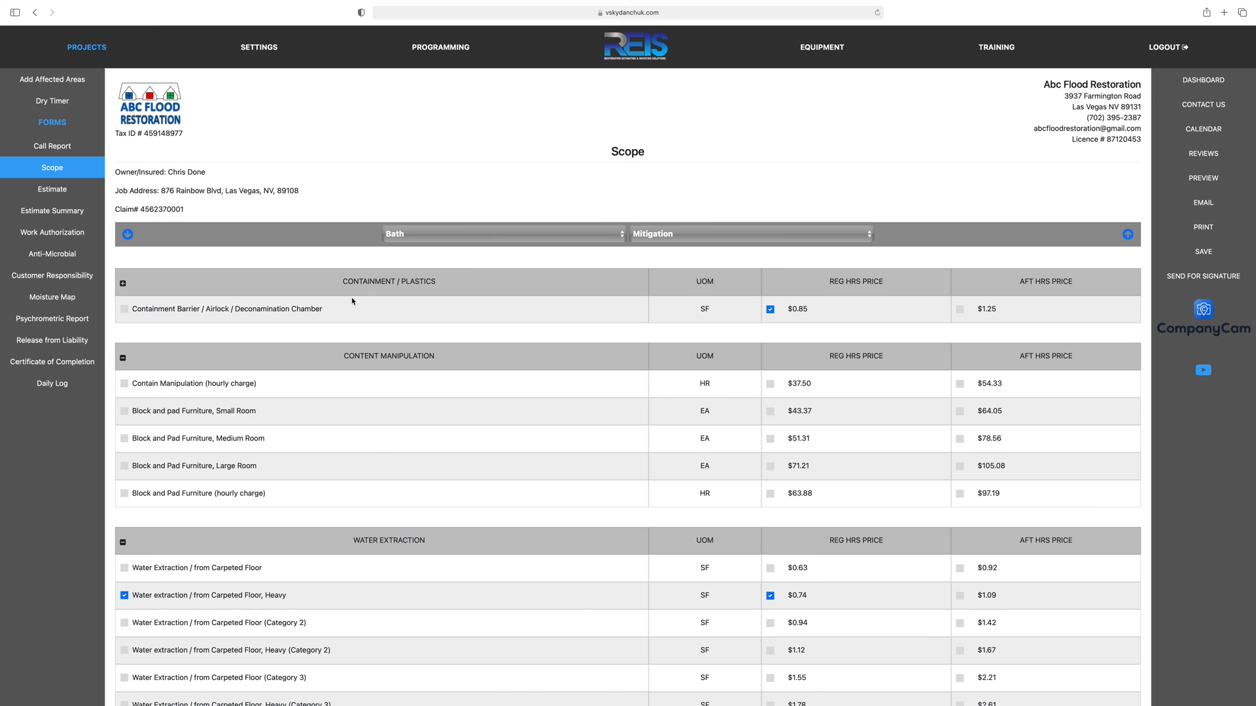
{"action": "left_click", "coordinate": [122, 286]}
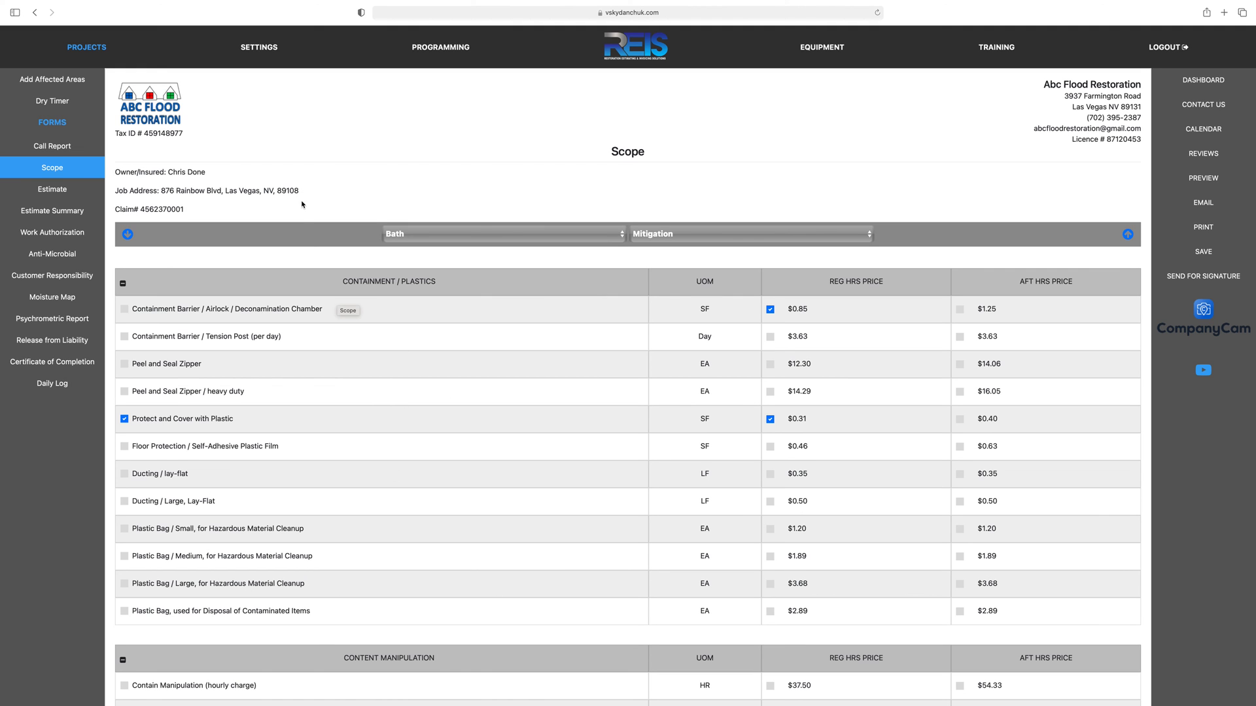
{"action": "scroll", "coordinate": [340, 304], "scroll_direction": "down", "scroll_amount": 2}
{"action": "left_click", "coordinate": [123, 205]}
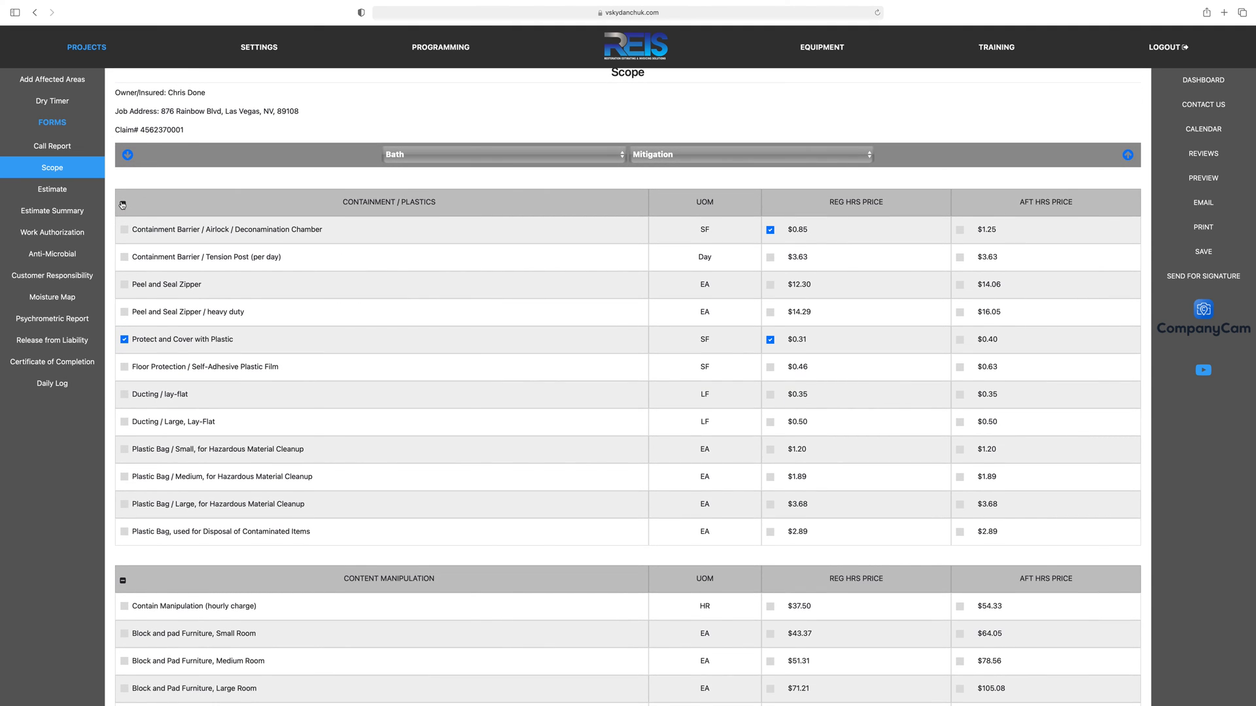
Step: Collapse the Appliances section in the Bath's Mitigation scope
{"action": "scroll", "coordinate": [202, 232], "scroll_direction": "down", "scroll_amount": 1}
{"action": "scroll", "coordinate": [202, 232], "scroll_direction": "down", "scroll_amount": 10}
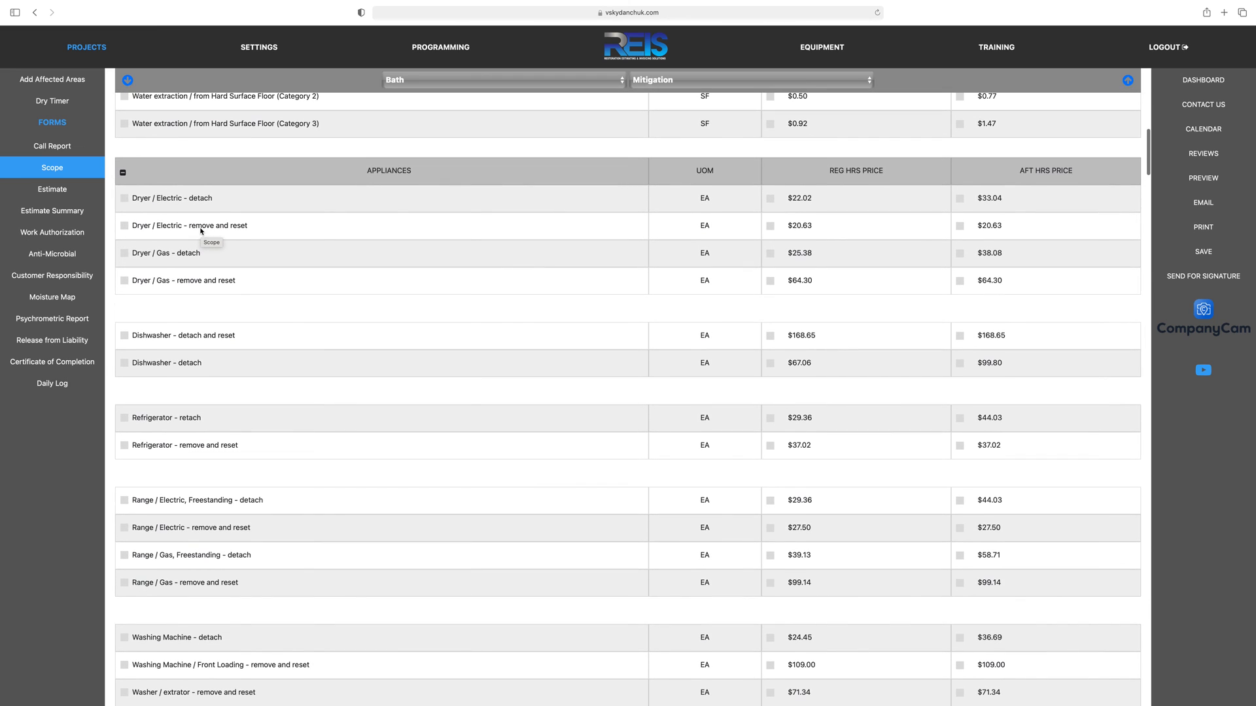
{"action": "left_click", "coordinate": [122, 173]}
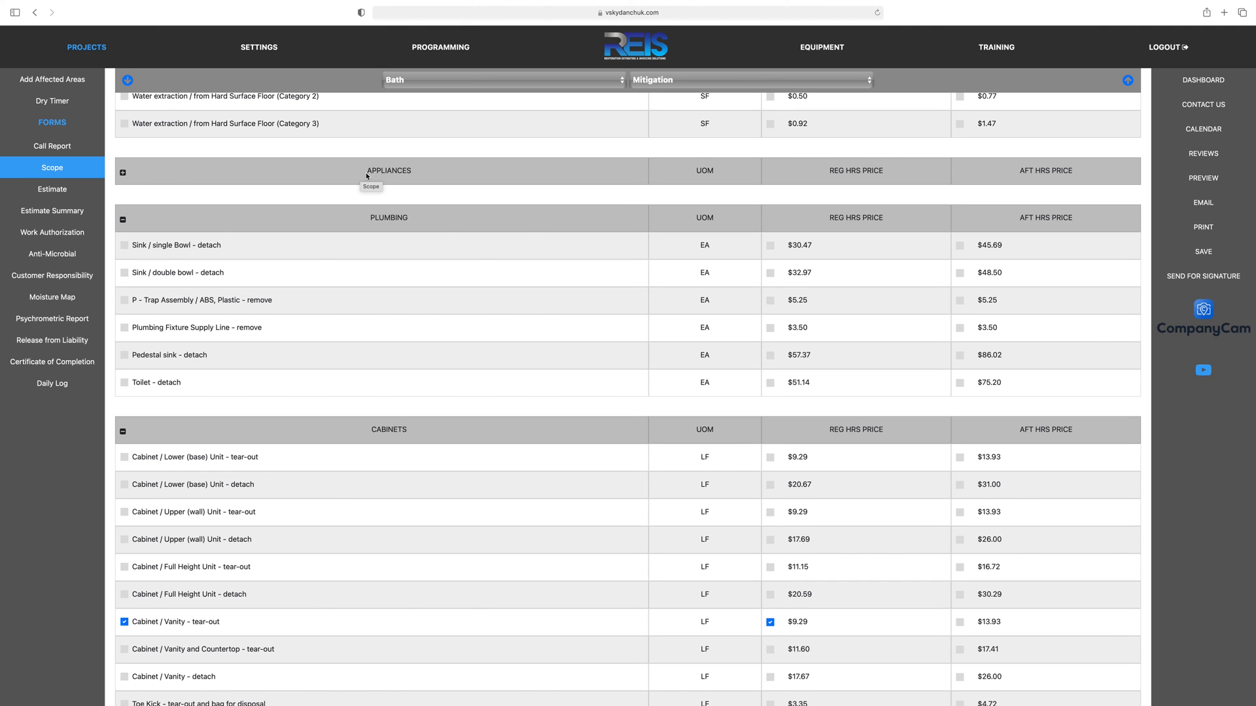
{"action": "left_click", "coordinate": [122, 174]}
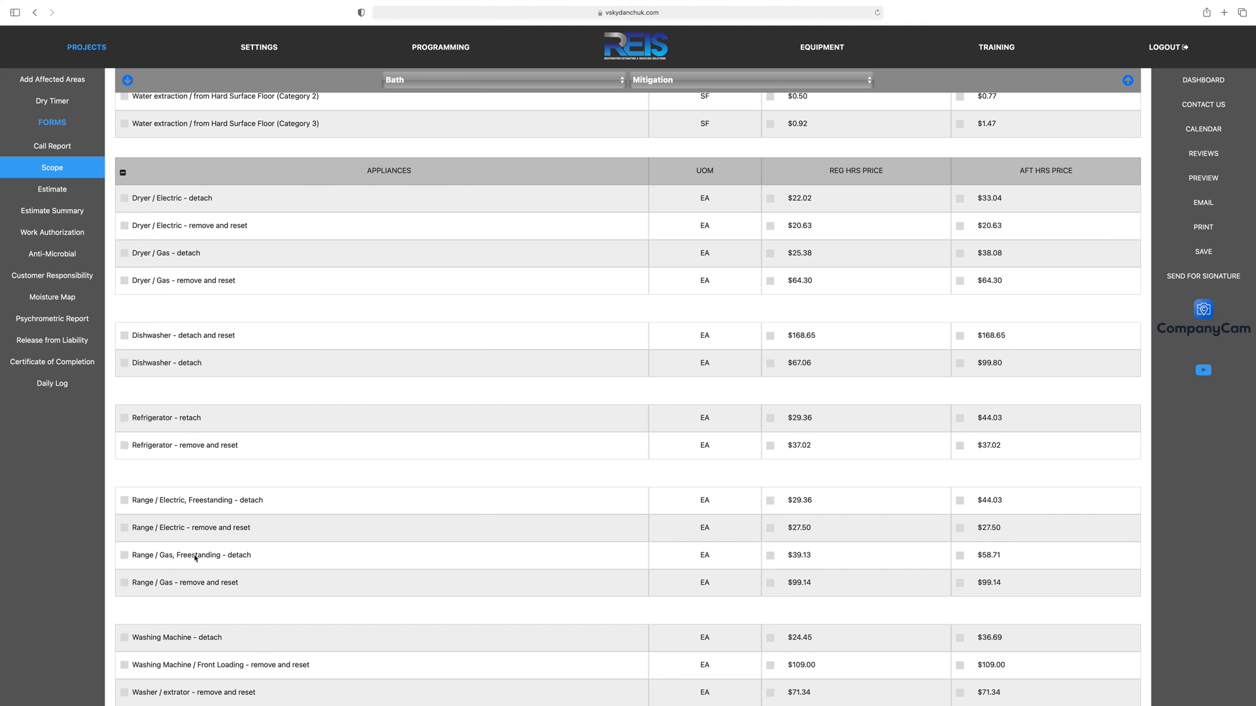
{"action": "left_click", "coordinate": [123, 173]}
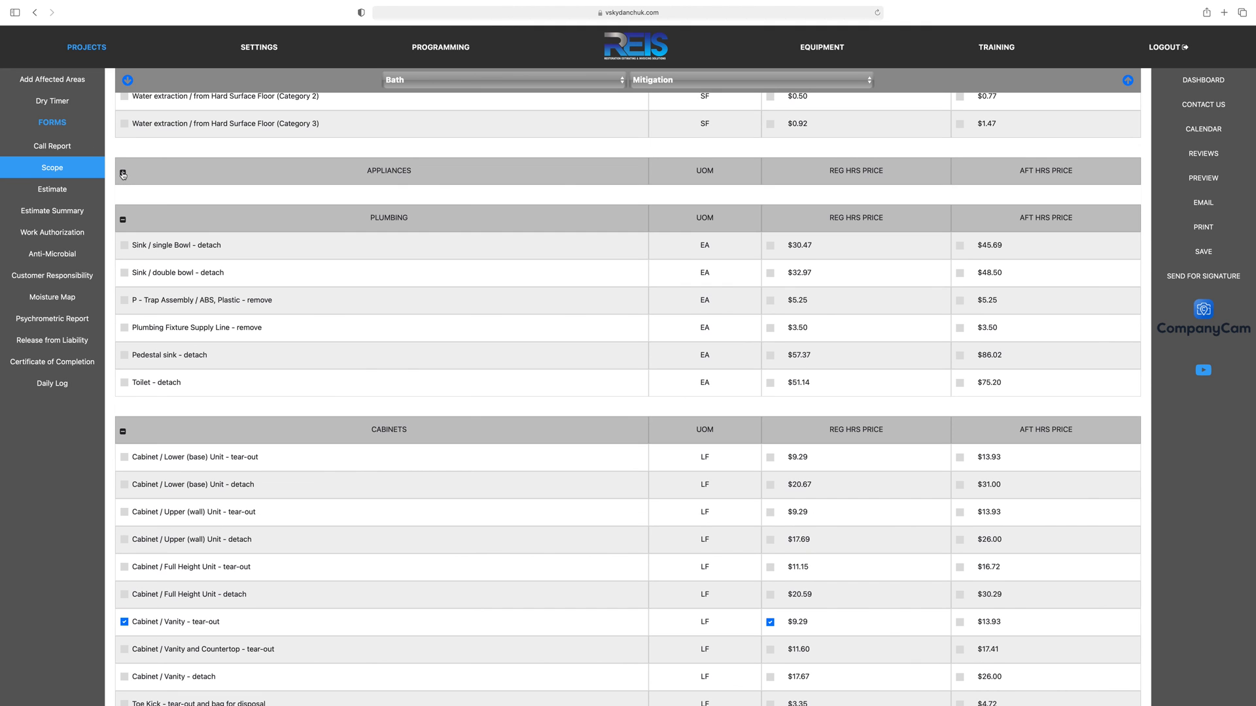
Step: Collapse the Doors section in the Bath's Mitigation scope and expand it again
{"action": "scroll", "coordinate": [190, 205], "scroll_direction": "down", "scroll_amount": 13}
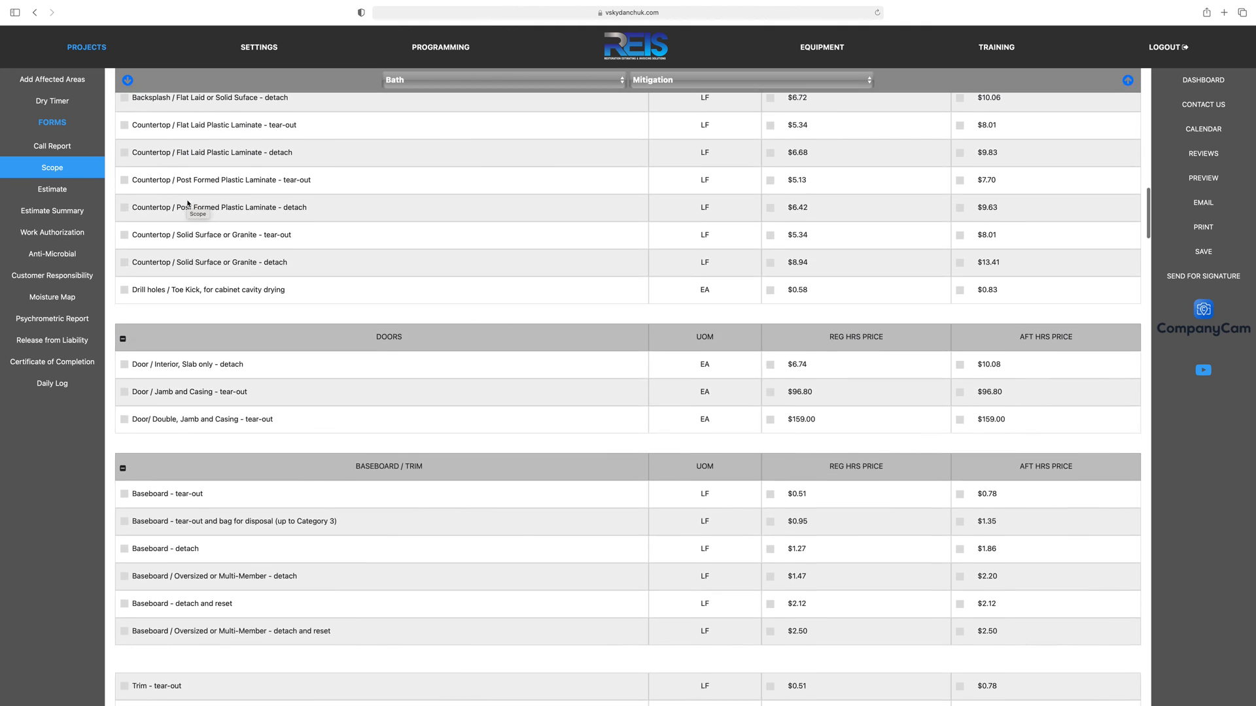
{"action": "scroll", "coordinate": [187, 207], "scroll_direction": "down", "scroll_amount": 2}
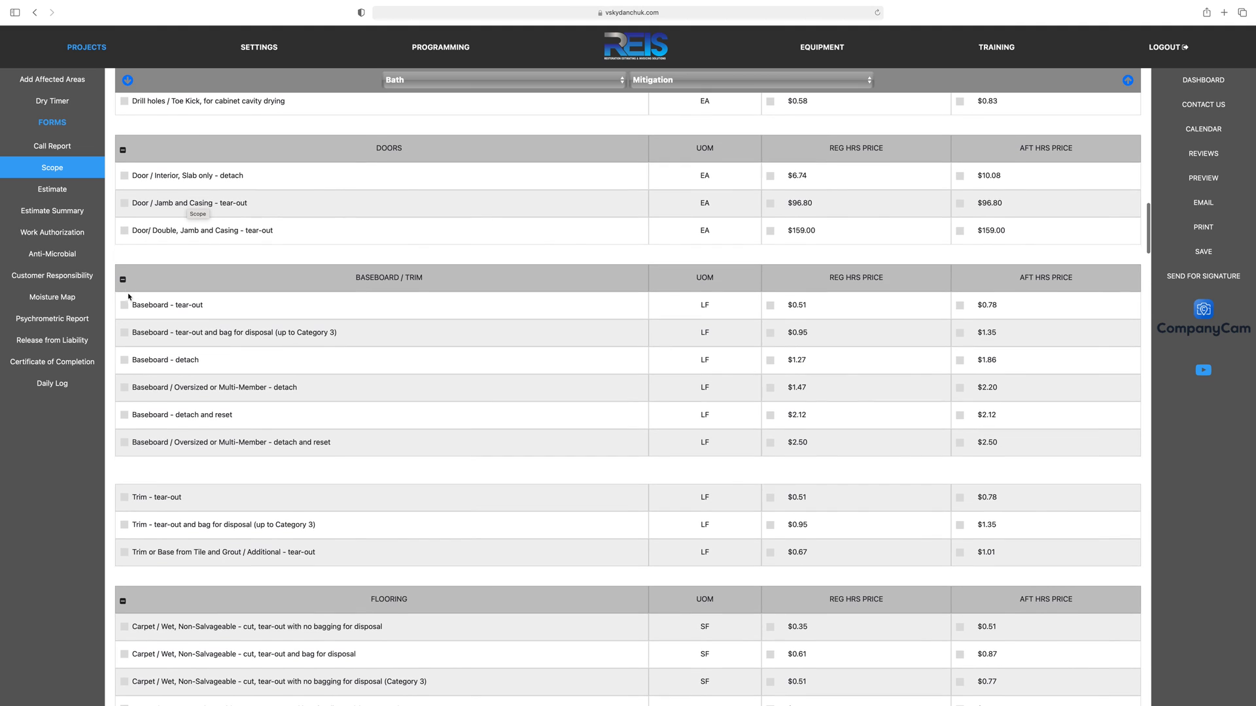
{"action": "left_click", "coordinate": [123, 152]}
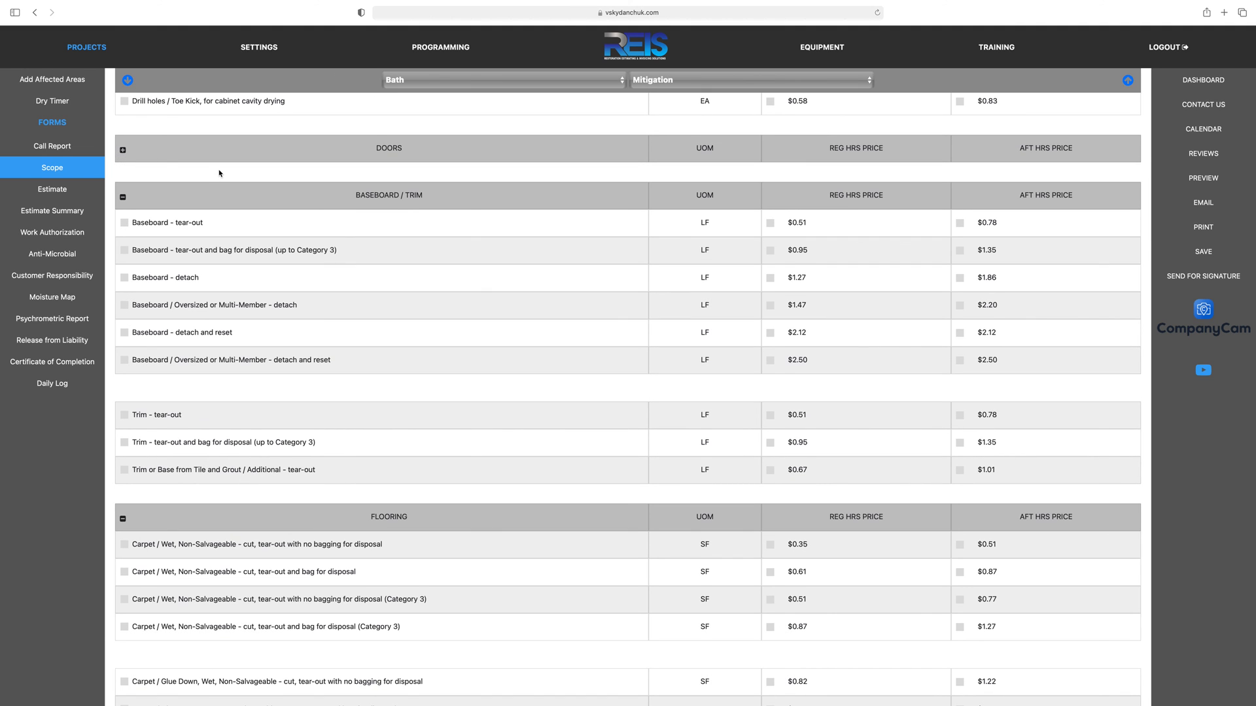
{"action": "scroll", "coordinate": [219, 173], "scroll_direction": "down", "scroll_amount": 1}
{"action": "scroll", "coordinate": [219, 173], "scroll_direction": "down", "scroll_amount": 10}
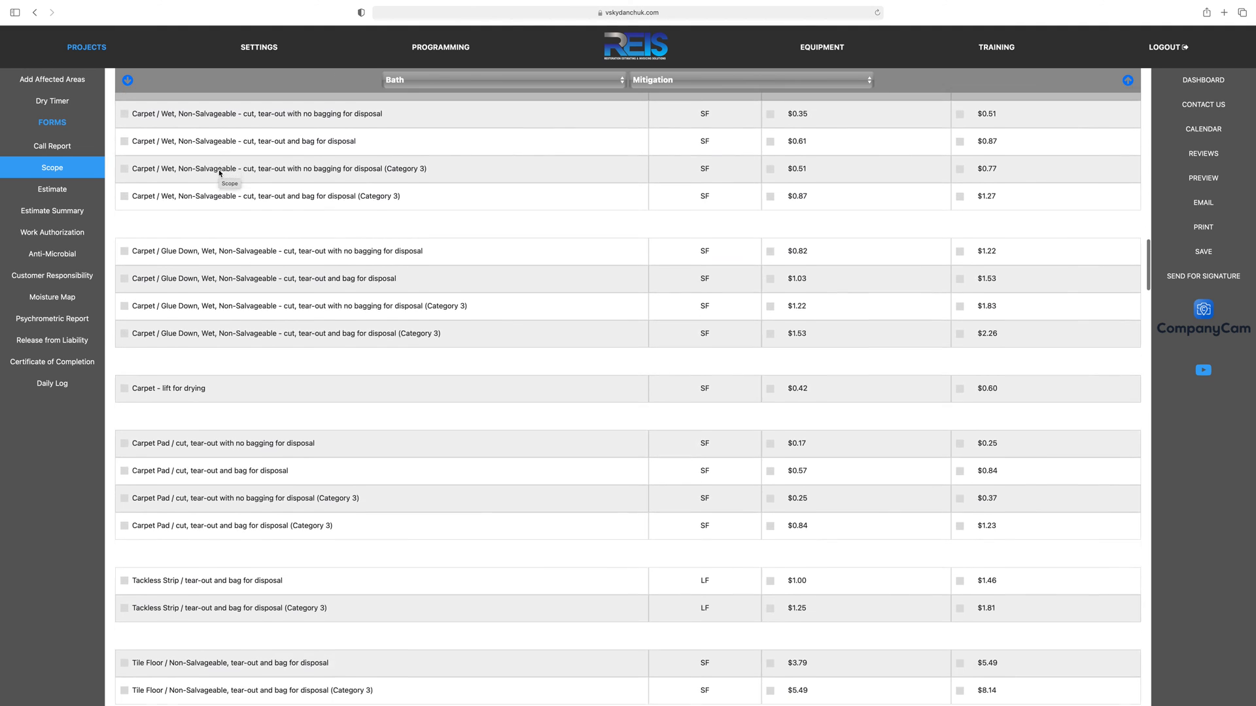
{"action": "scroll", "coordinate": [219, 173], "scroll_direction": "up", "scroll_amount": 8}
{"action": "scroll", "coordinate": [219, 173], "scroll_direction": "up", "scroll_amount": 6}
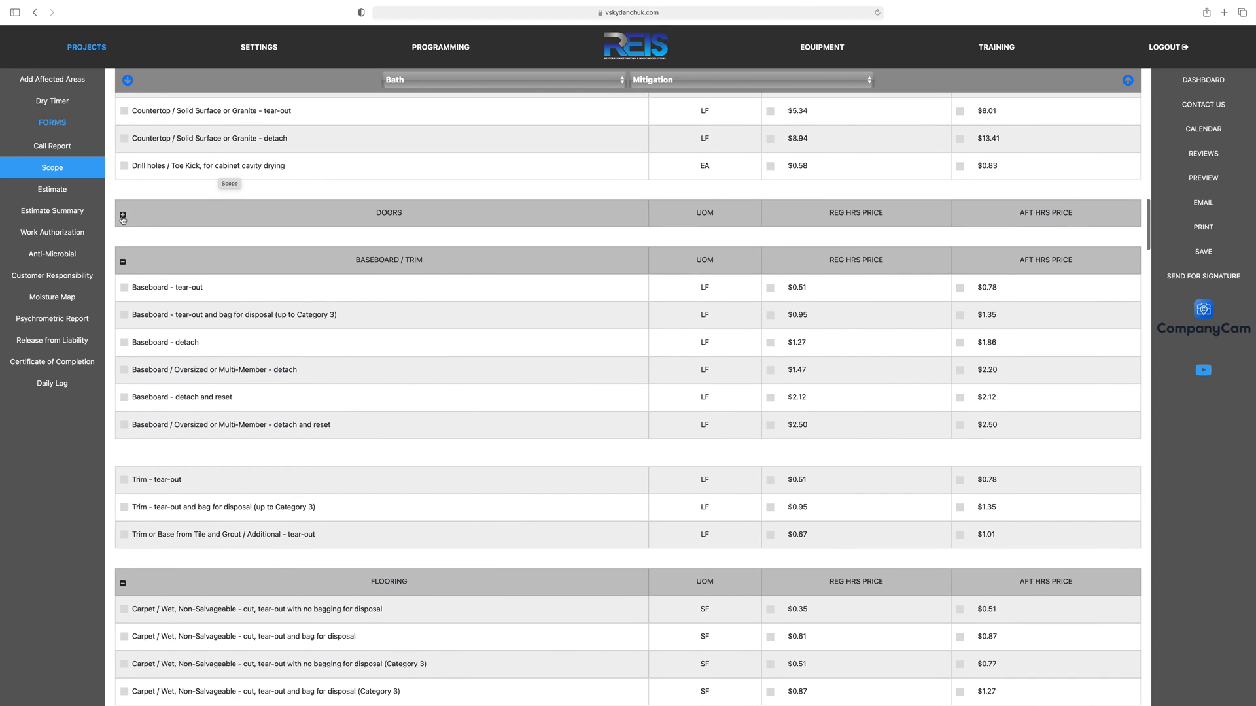
{"action": "left_click", "coordinate": [122, 215]}
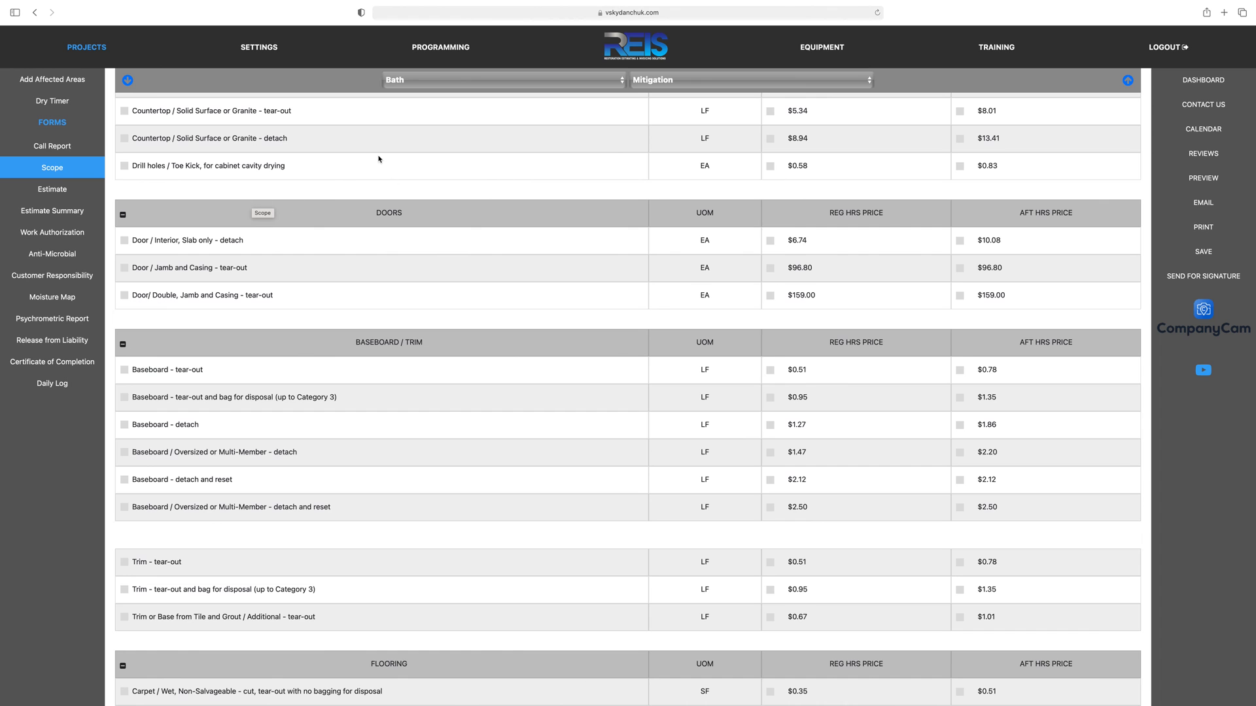
Step: Examine the Estimate form's line items from Bedroom through Bedroom 3 and return to the Scope form
{"action": "scroll", "coordinate": [379, 159], "scroll_direction": "up", "scroll_amount": 20}
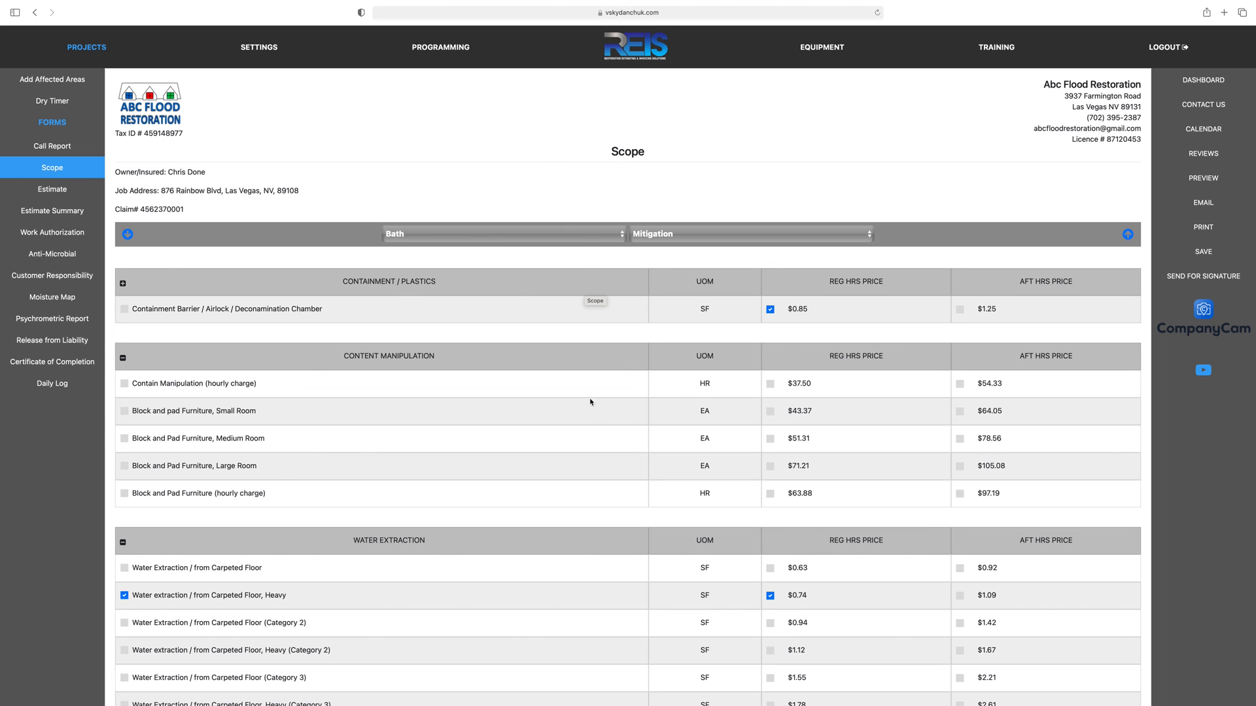
{"action": "left_click", "coordinate": [52, 189]}
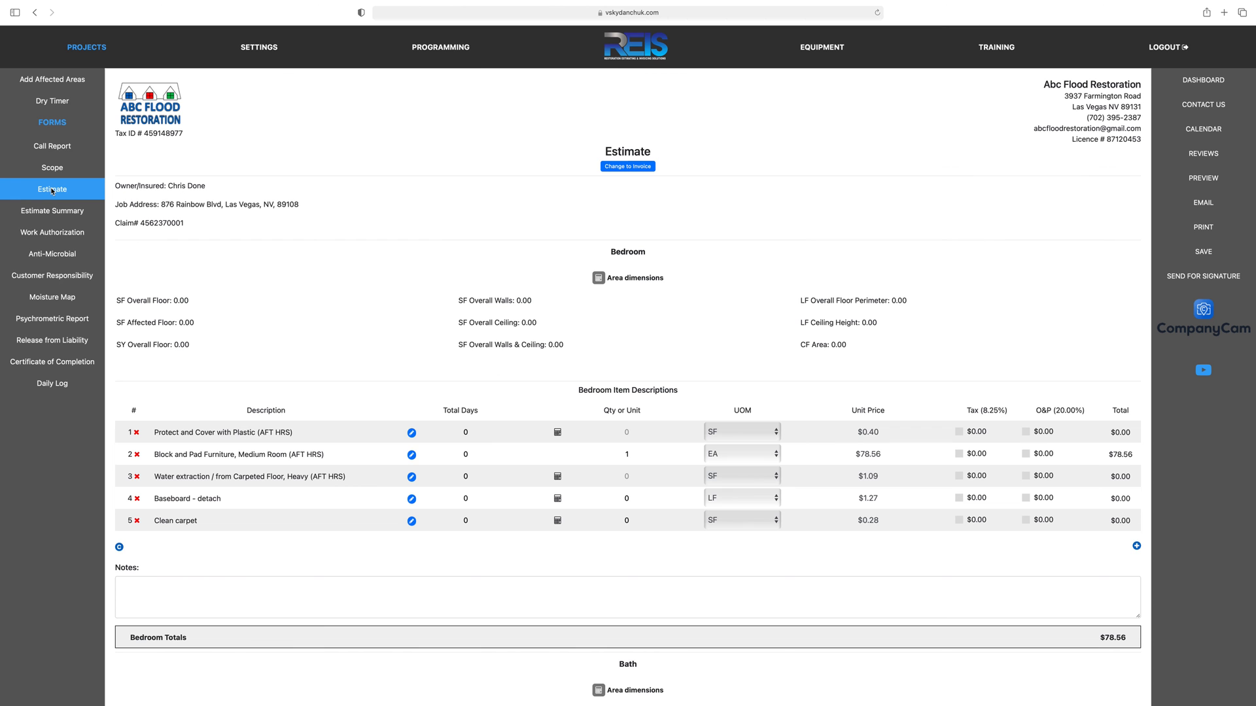
{"action": "scroll", "coordinate": [53, 191], "scroll_direction": "down", "scroll_amount": 11}
{"action": "scroll", "coordinate": [306, 245], "scroll_direction": "down", "scroll_amount": 5}
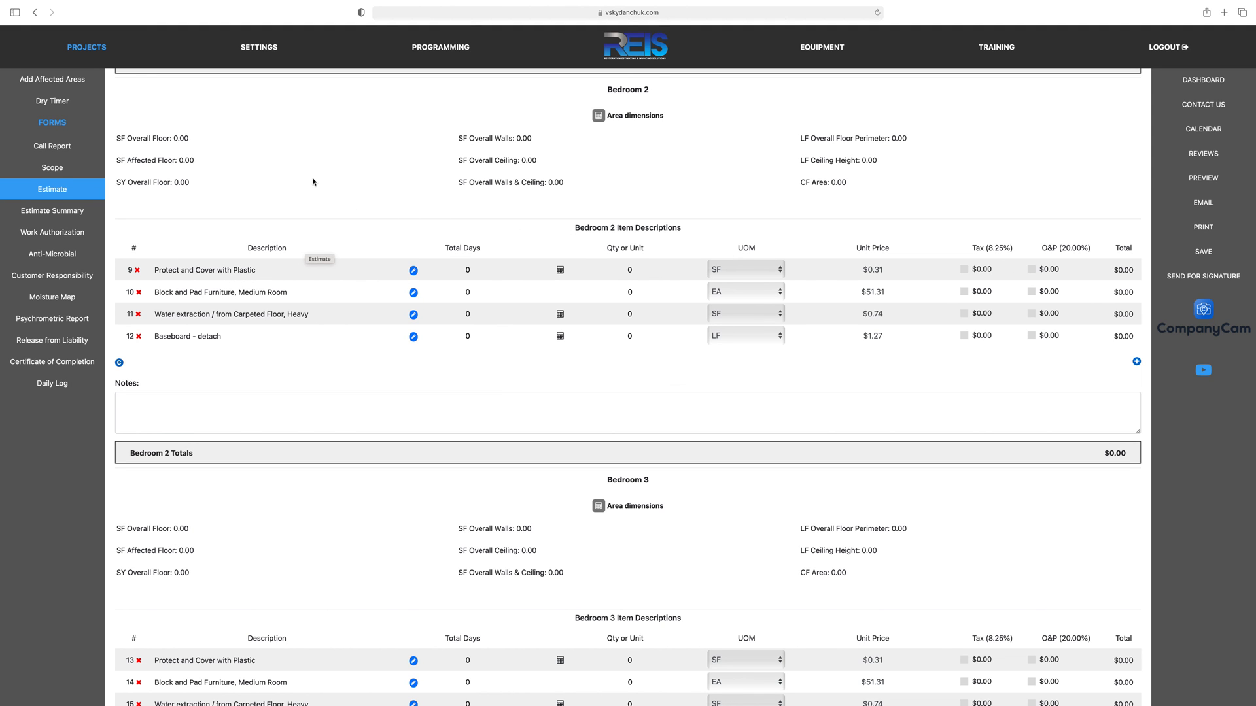
{"action": "scroll", "coordinate": [314, 183], "scroll_direction": "up", "scroll_amount": 15}
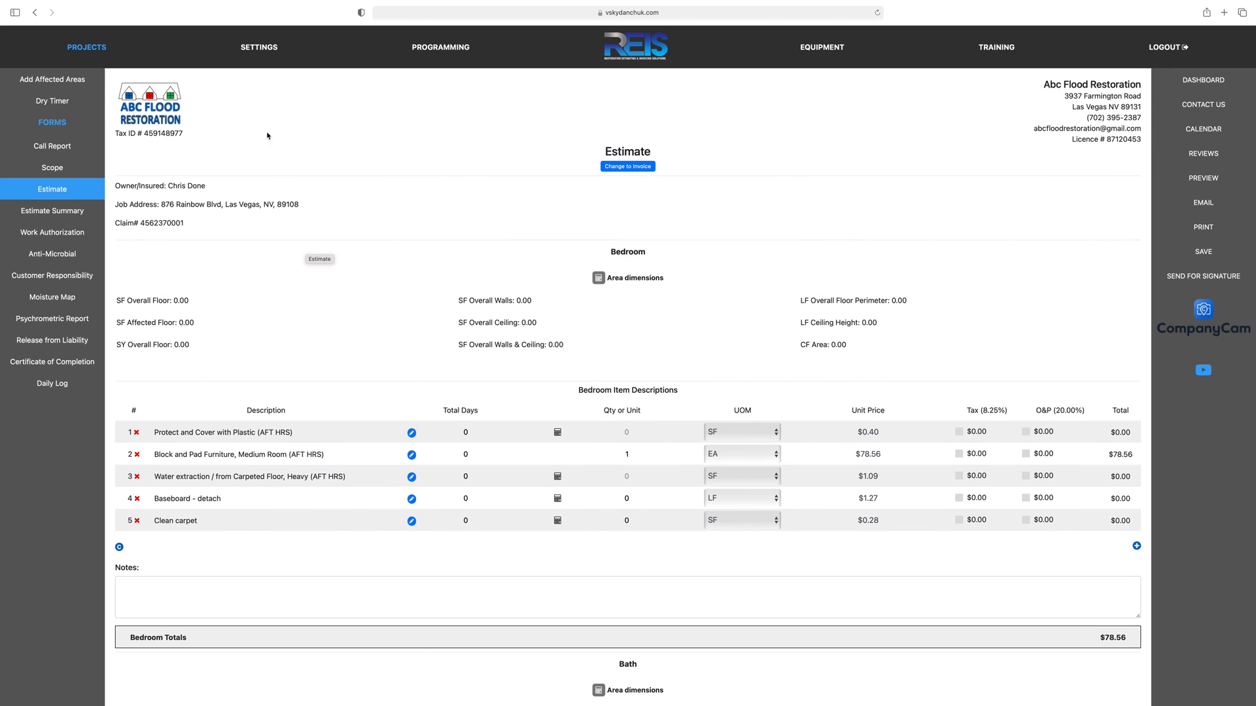
{"action": "left_click", "coordinate": [57, 169]}
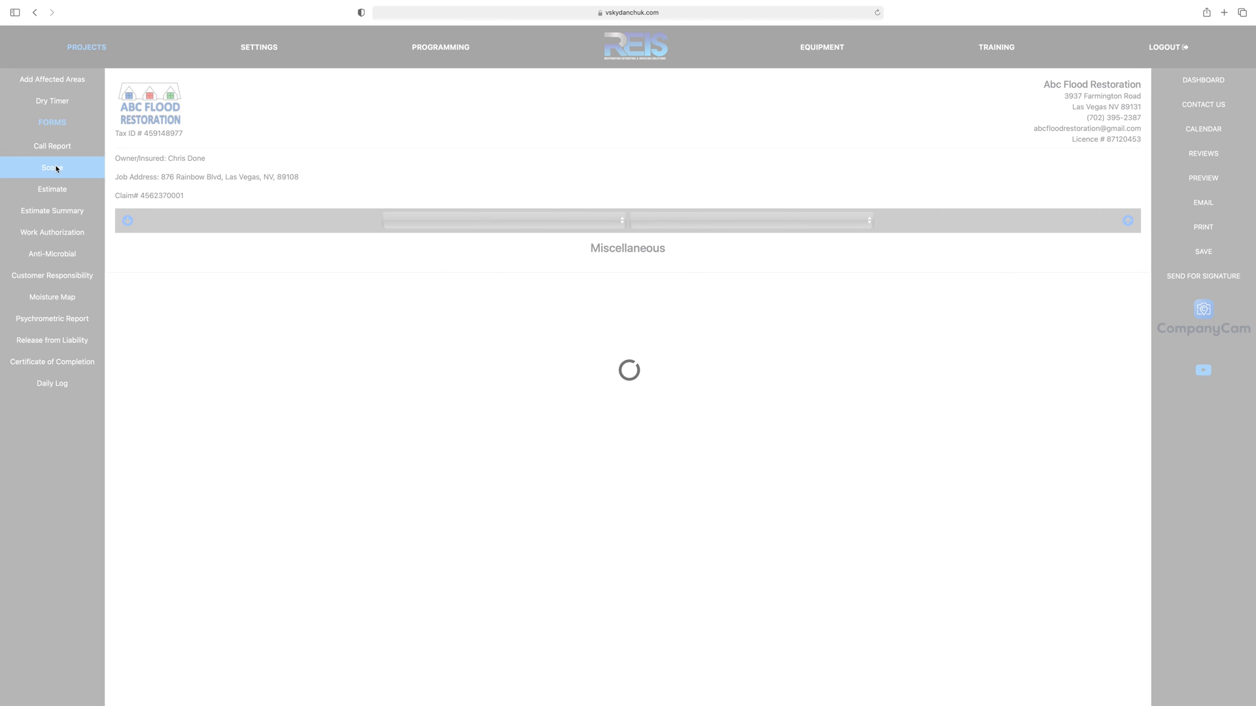